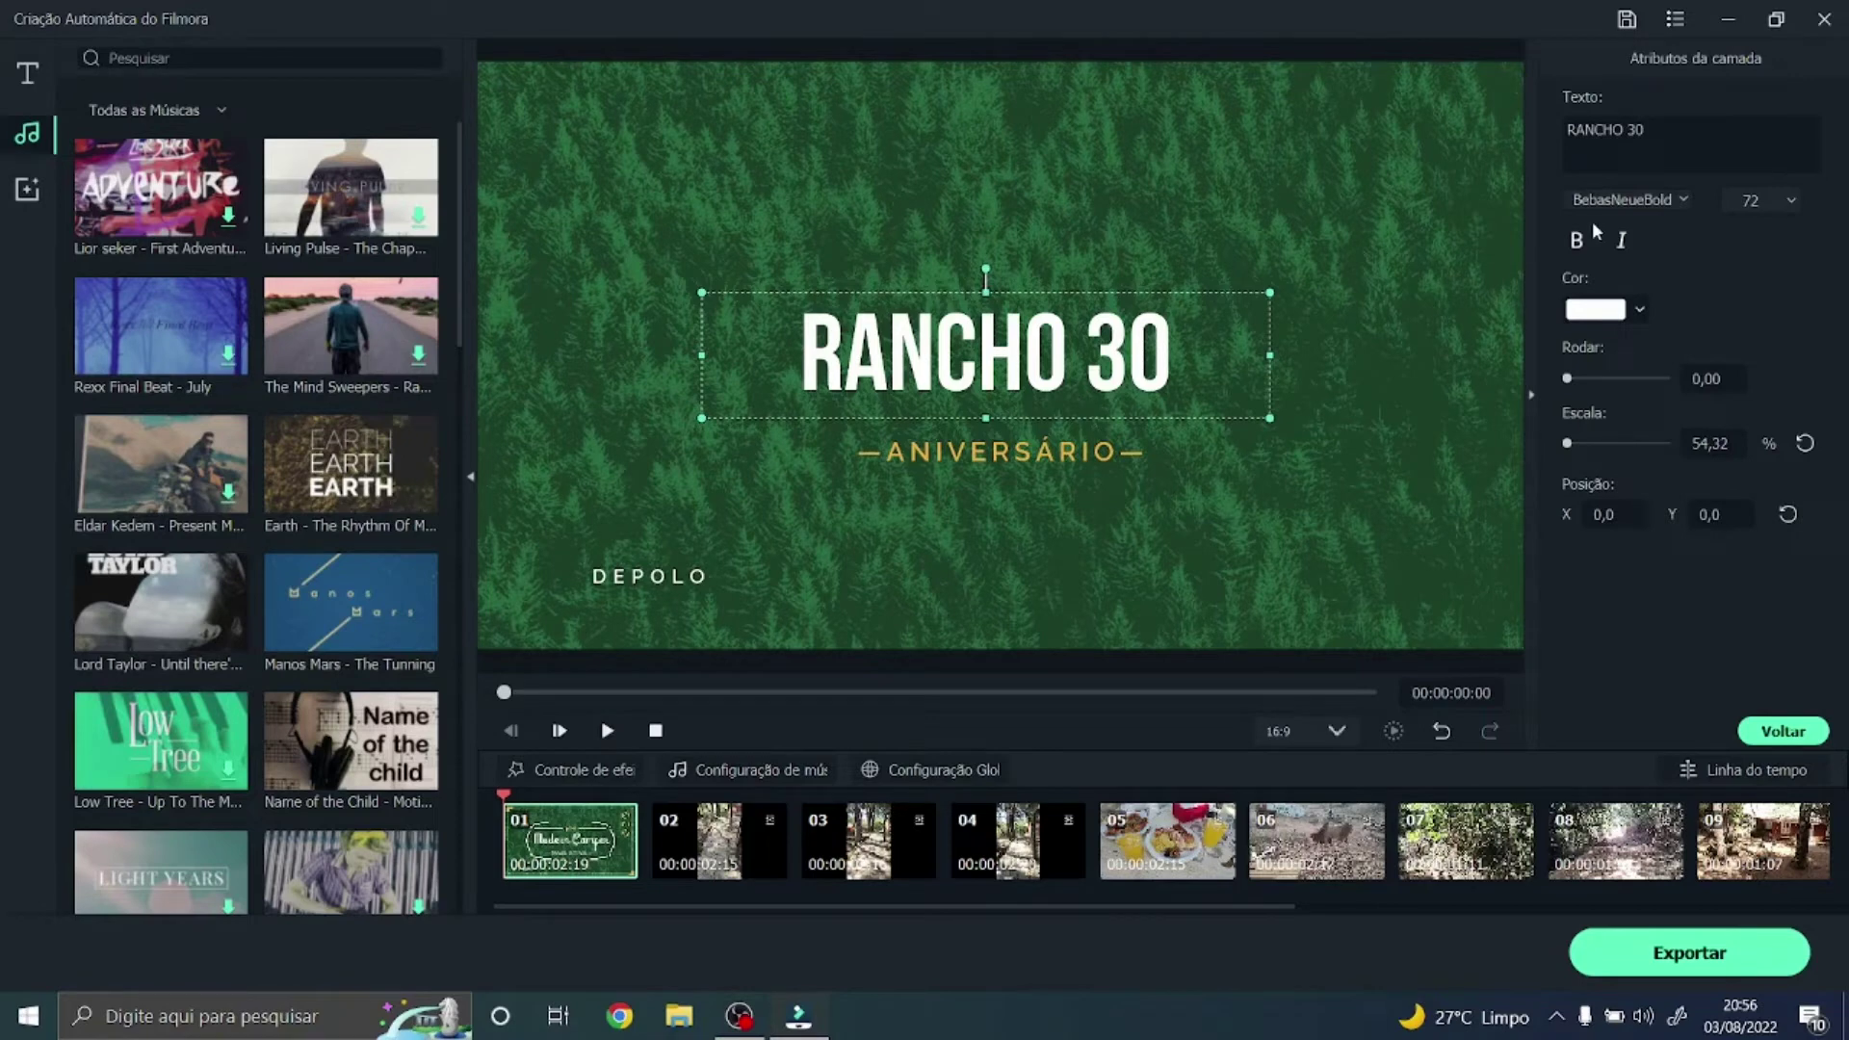
{"action": "left_click", "coordinate": [1647, 133]}
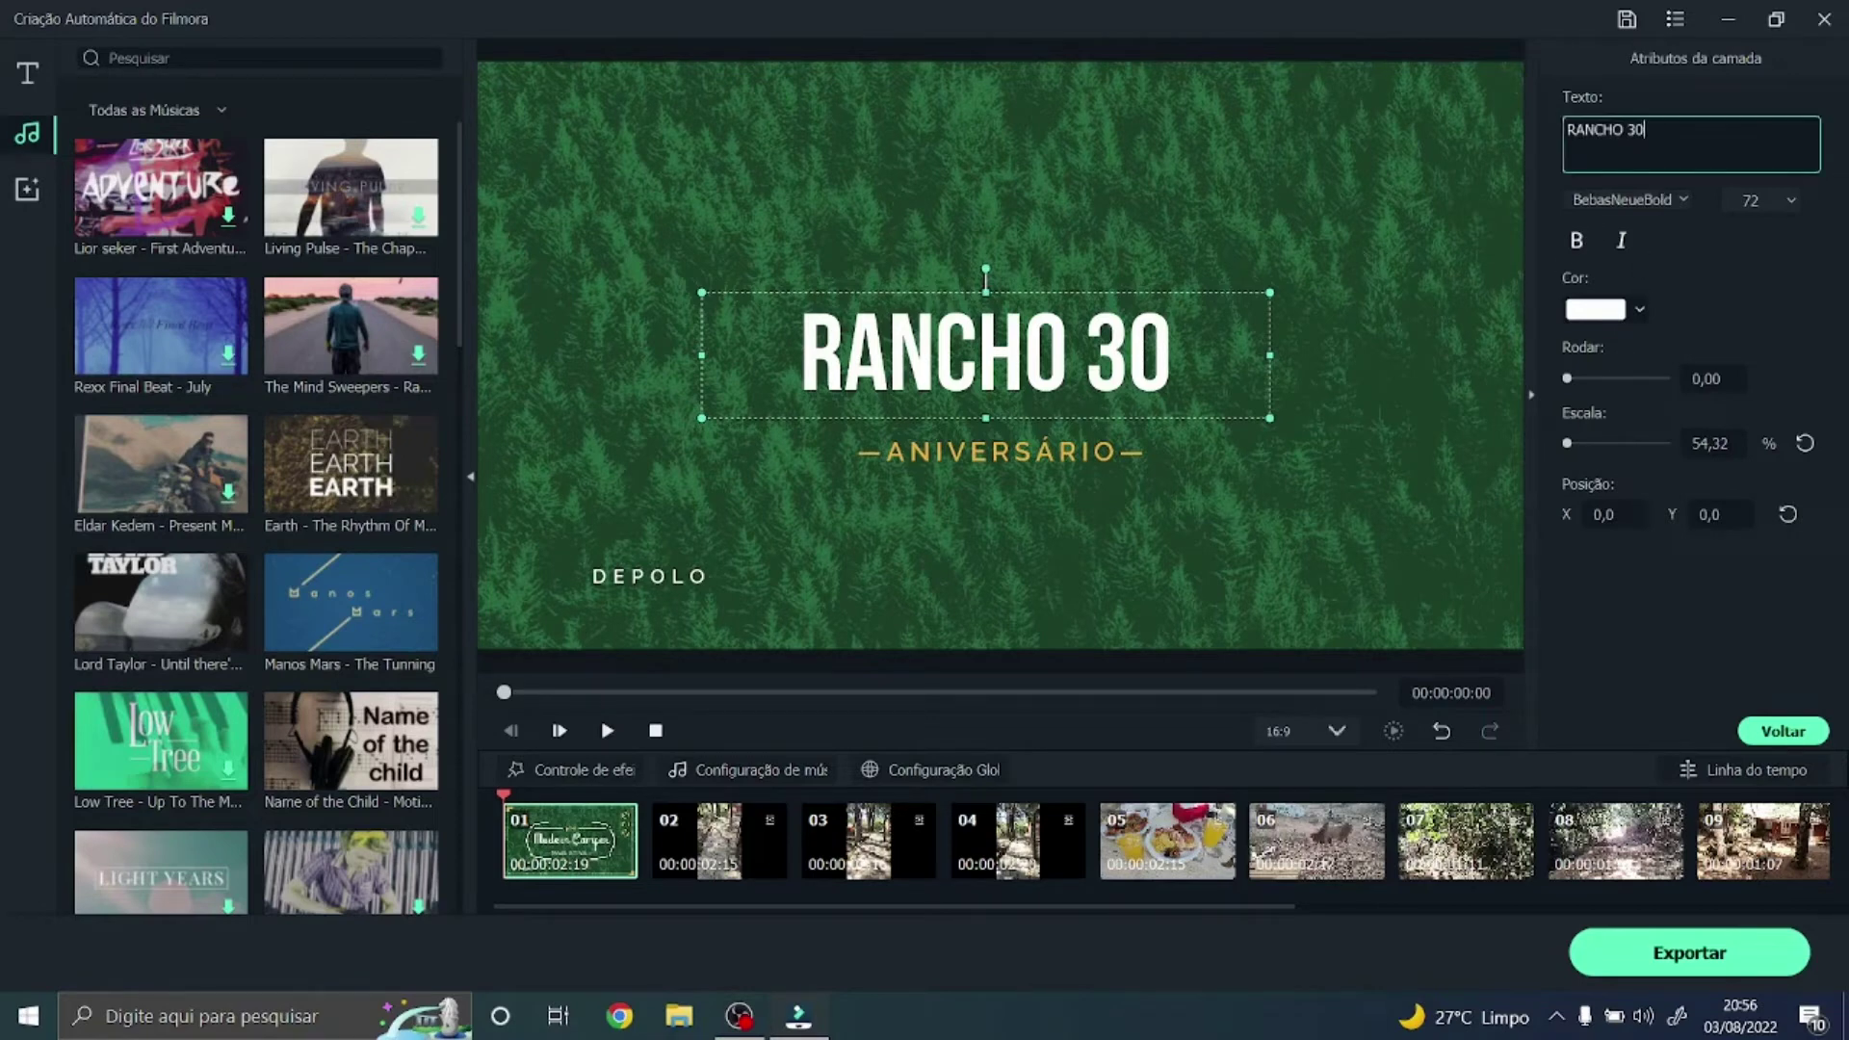
{"action": "double_click", "coordinate": [1036, 363]}
{"action": "left_click", "coordinate": [1647, 131]}
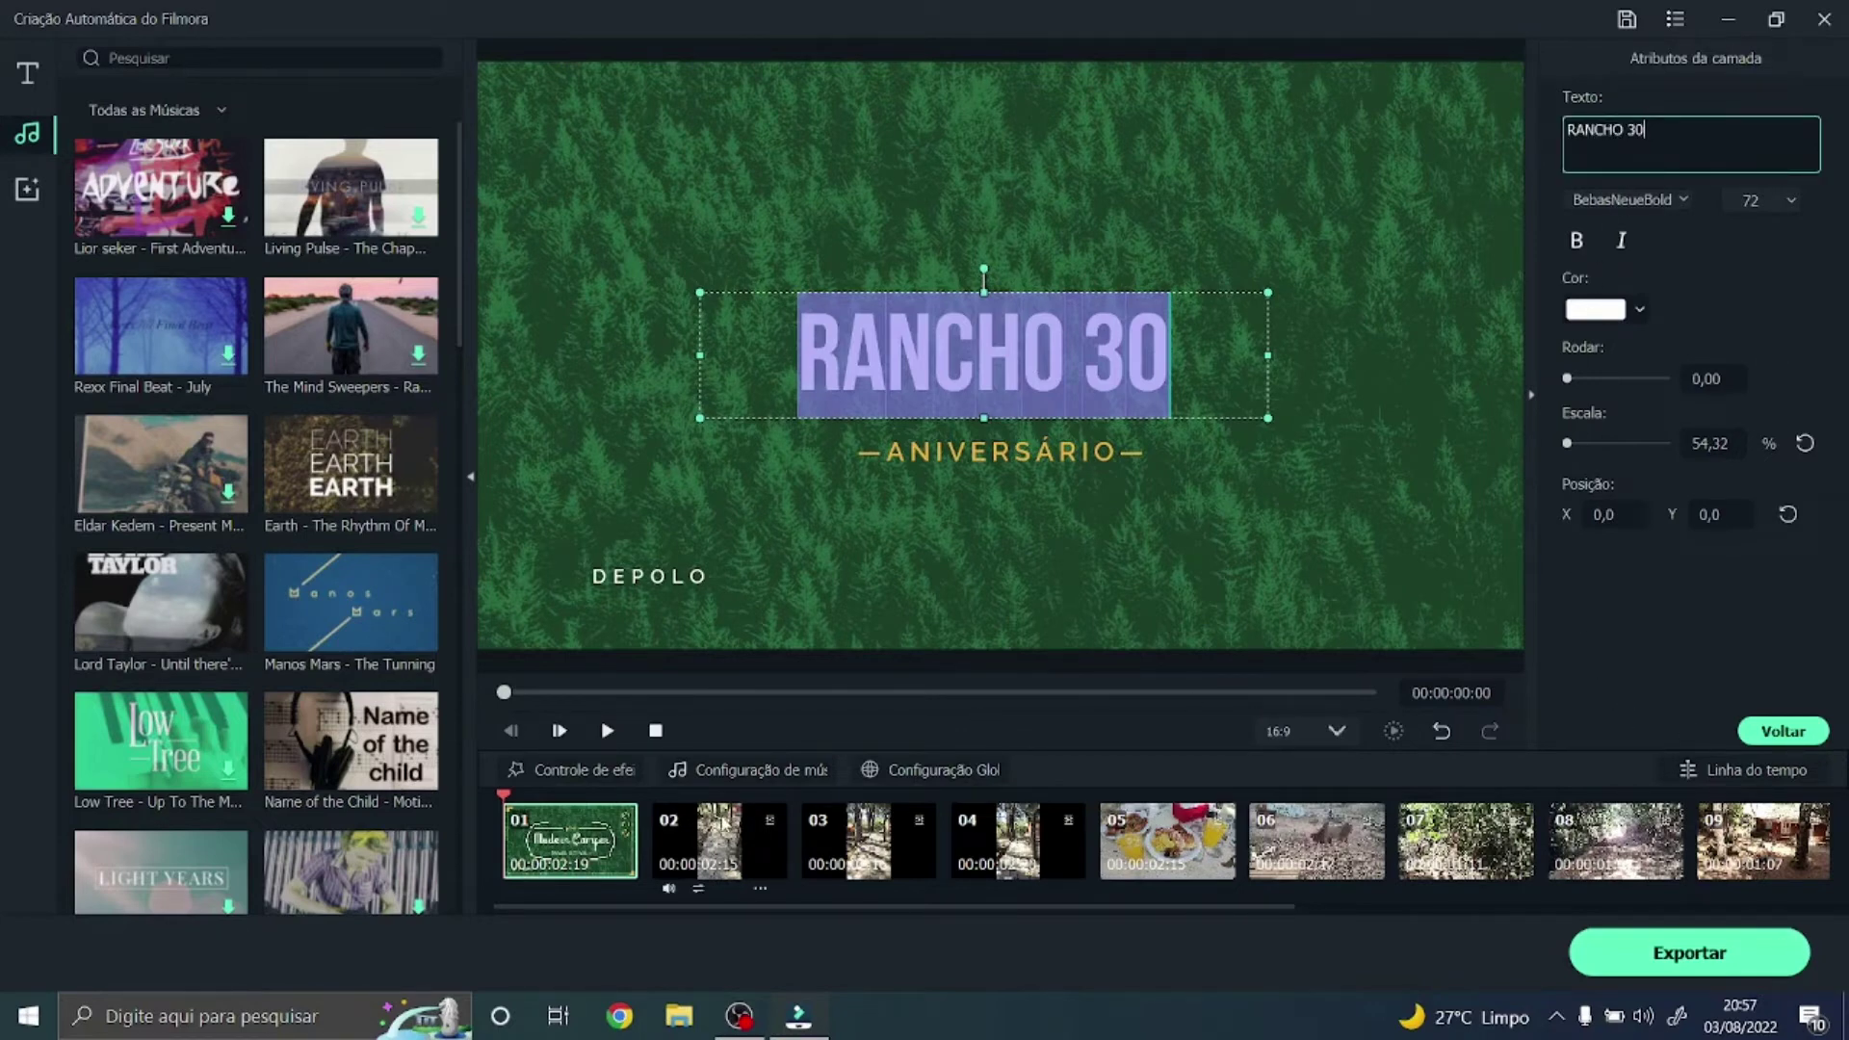
- Delete the Wanderlust, VAGLASKOGUR and ICELAND text layers from the title on clip 02
{"action": "left_click", "coordinate": [707, 844]}
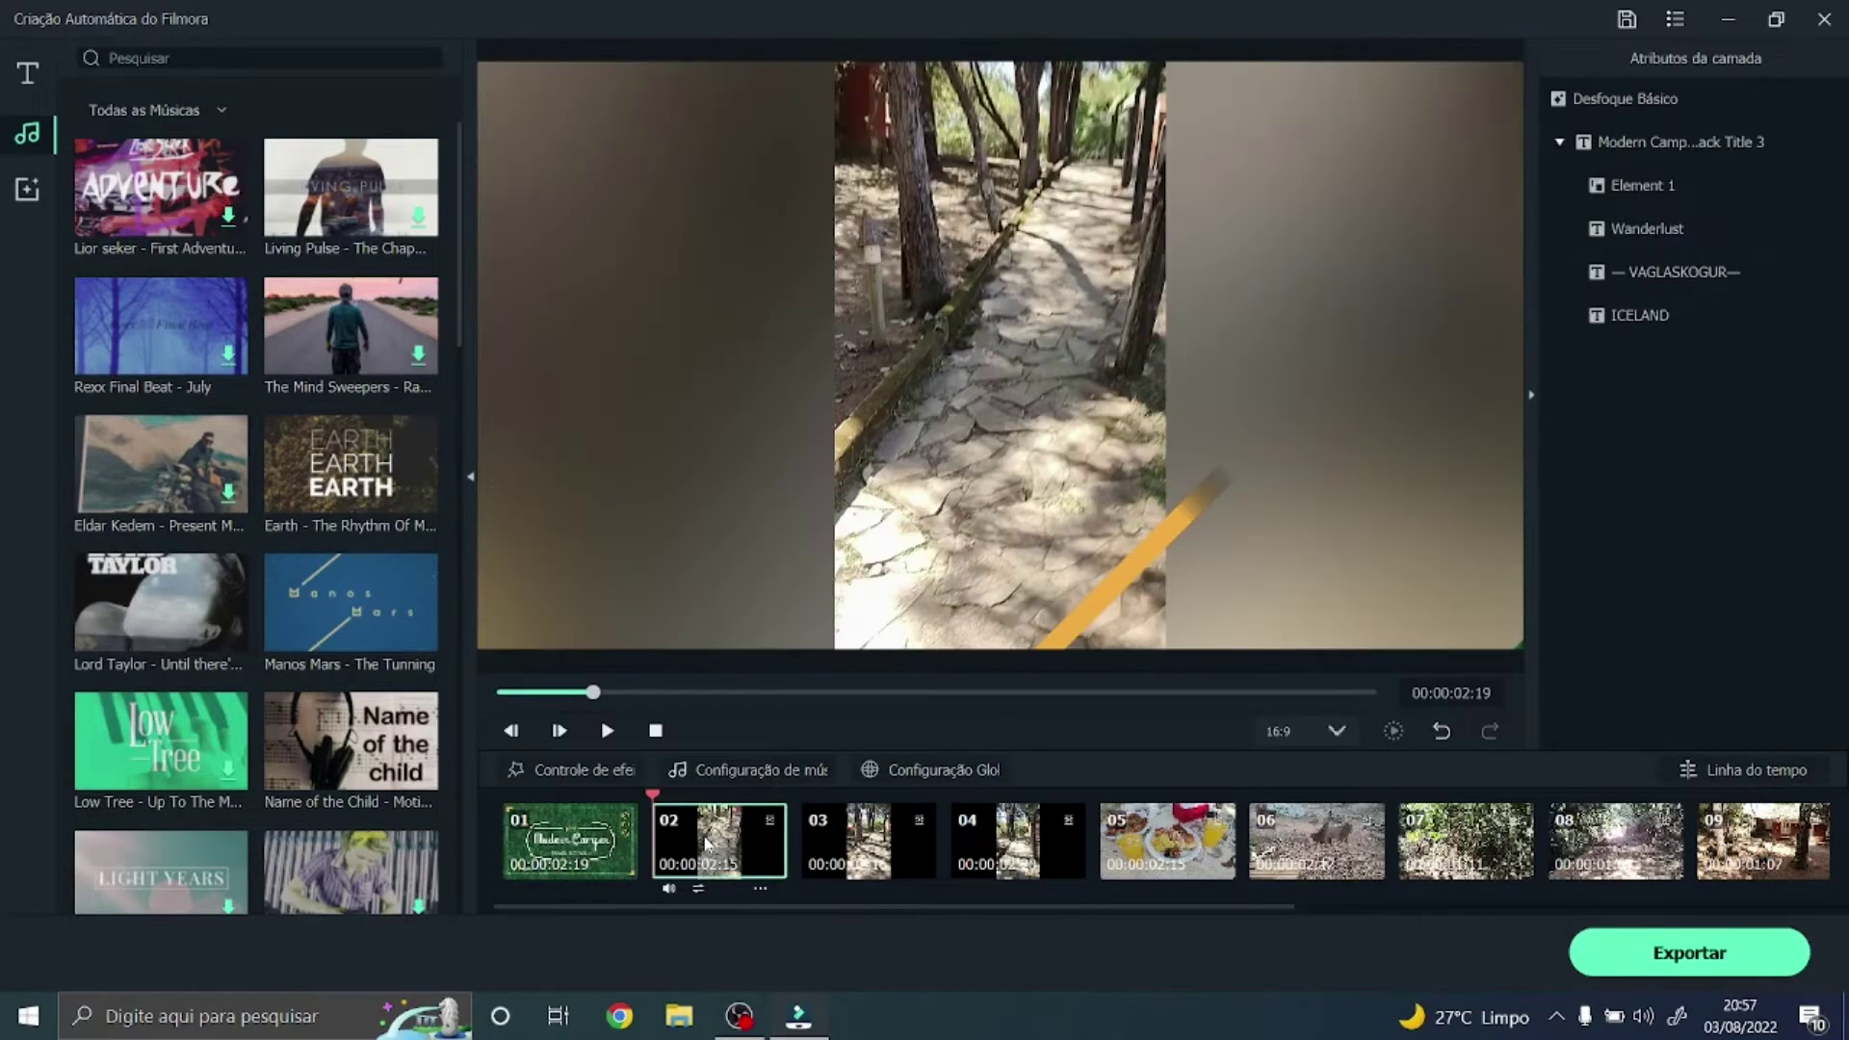
{"action": "left_click", "coordinate": [1644, 152]}
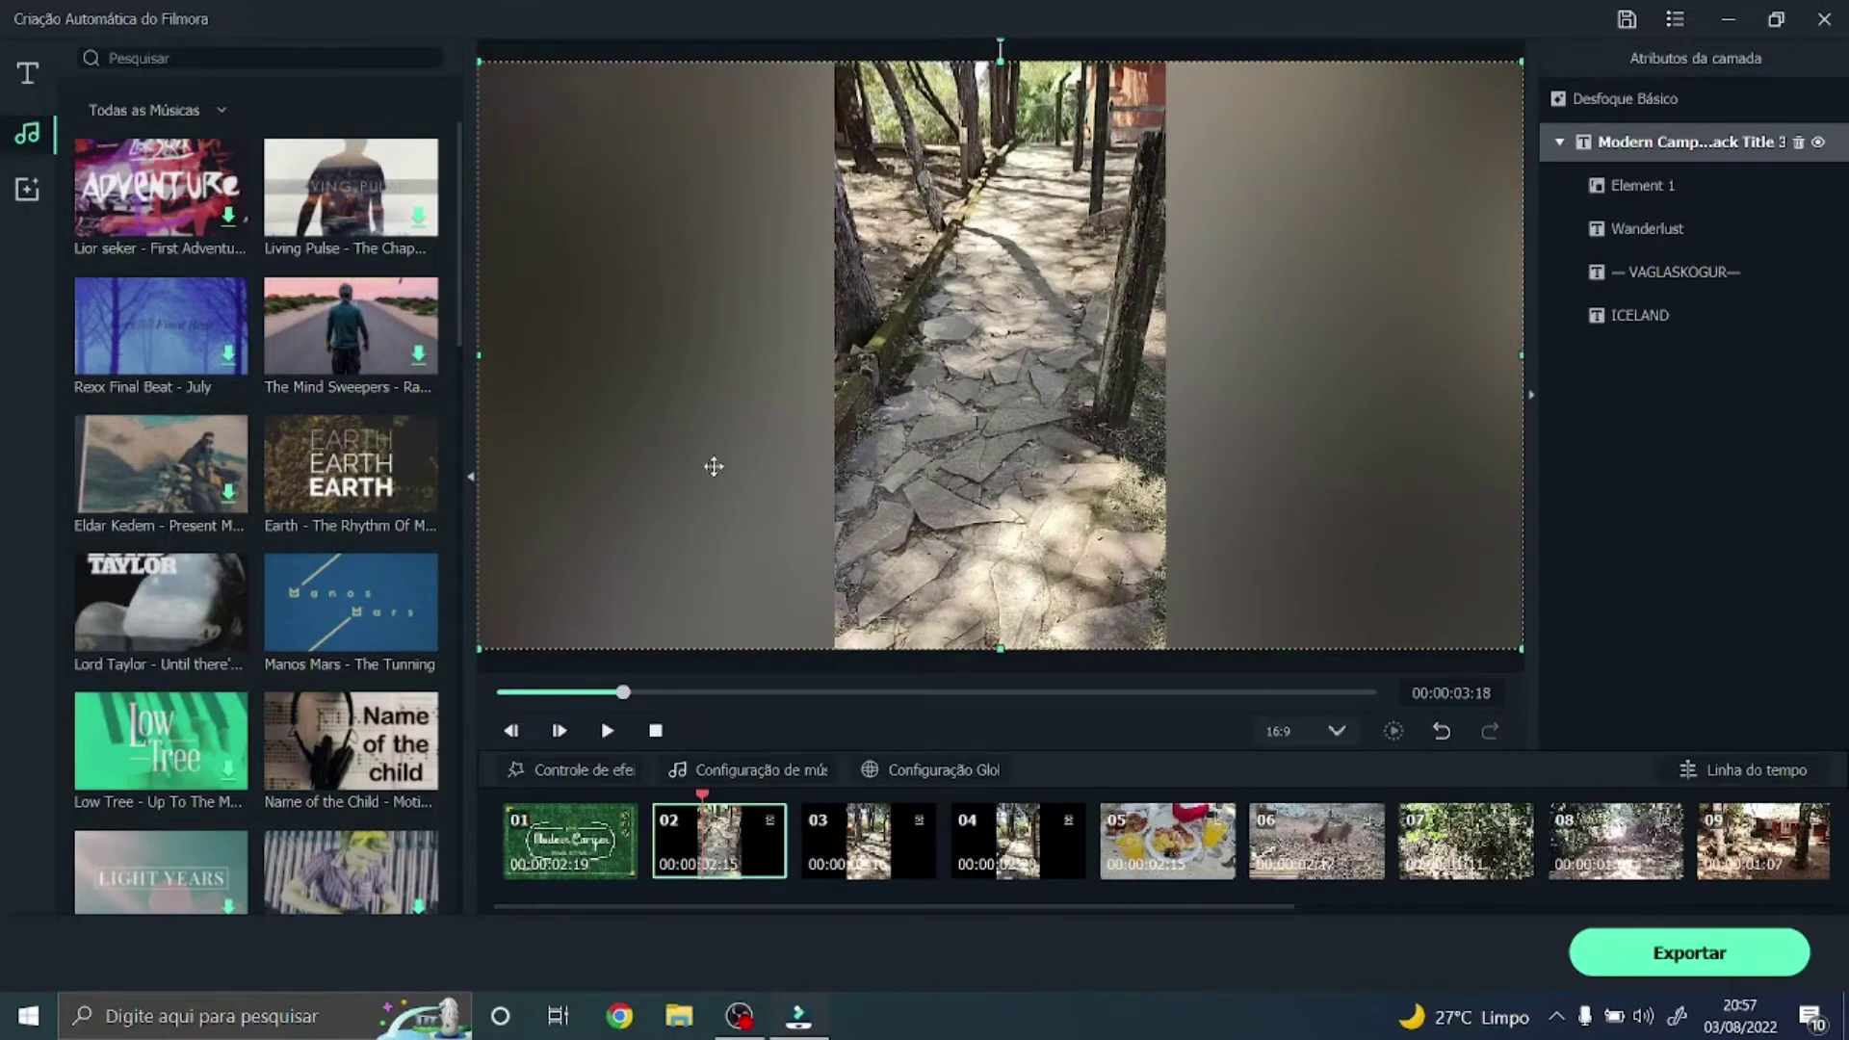
{"action": "mouse_move", "coordinate": [1521, 355]}
{"action": "left_mouse_down"}
{"action": "mouse_move", "coordinate": [1441, 361]}
{"action": "mouse_move", "coordinate": [1526, 360]}
{"action": "left_mouse_up"}
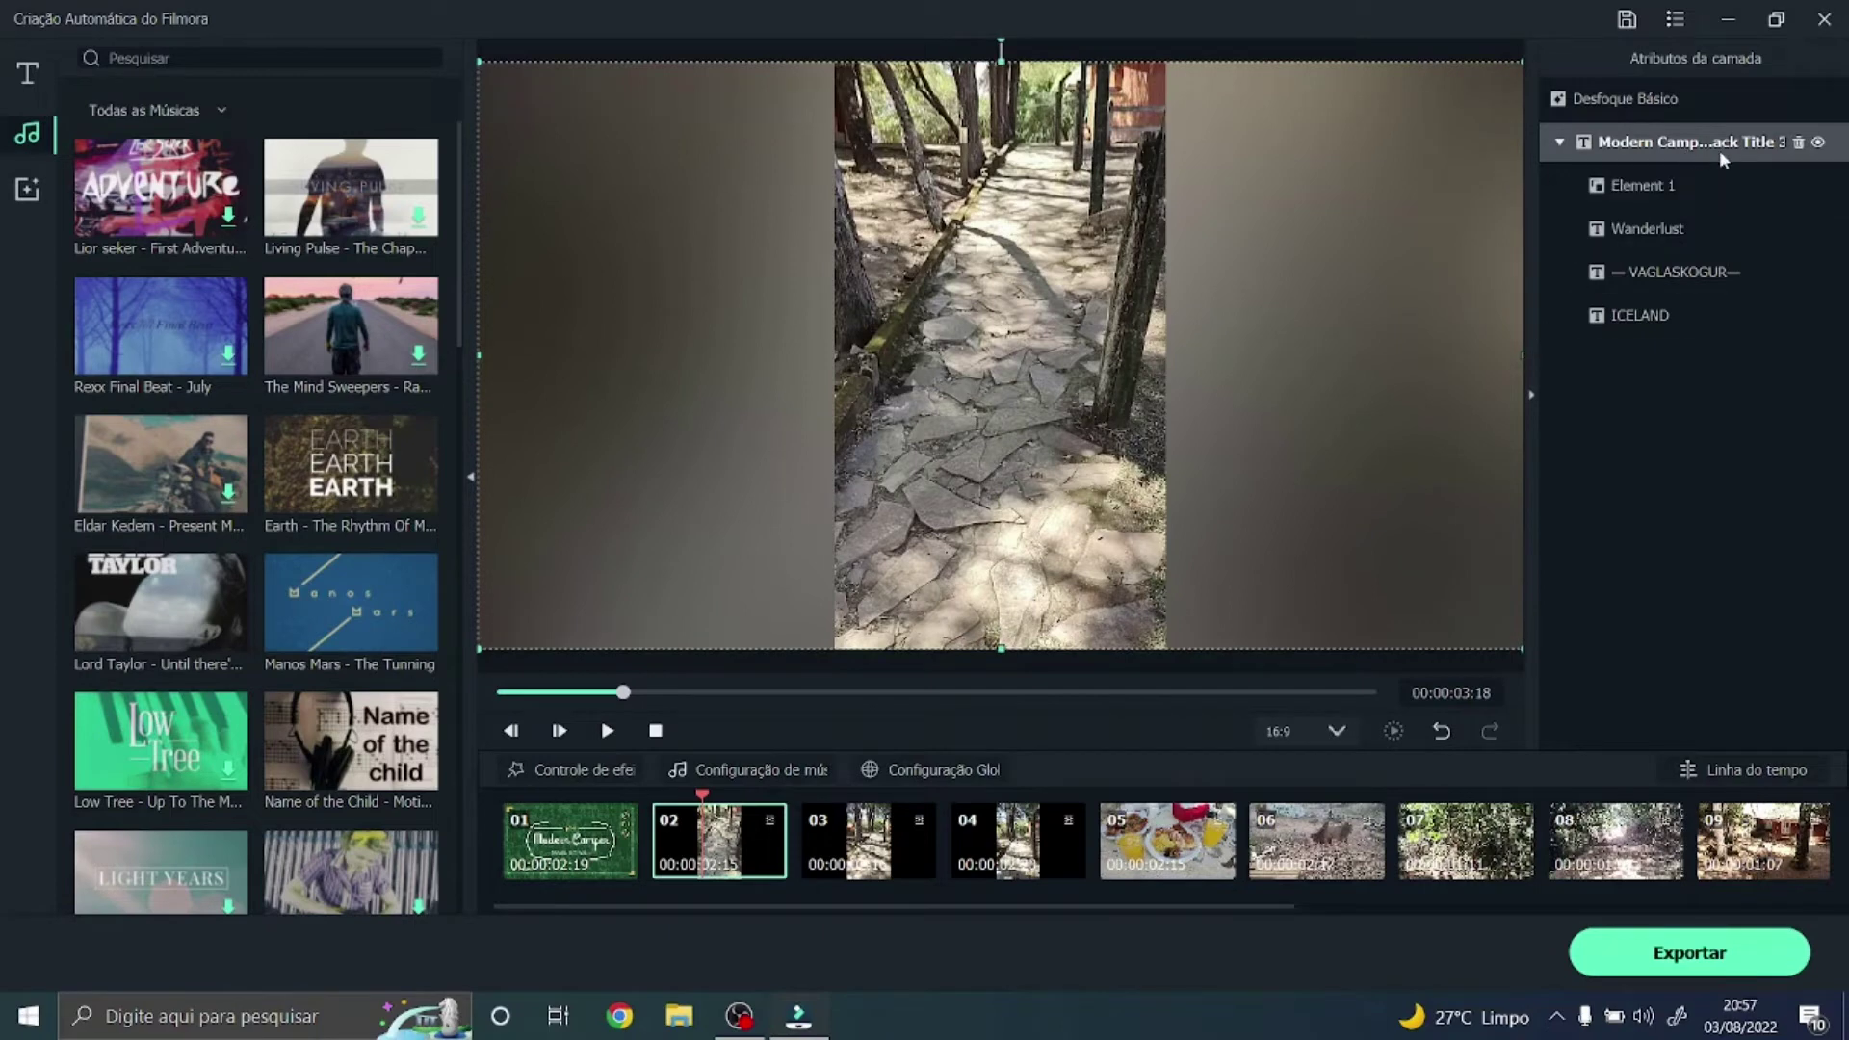
{"action": "left_click", "coordinate": [1661, 193]}
{"action": "left_click", "coordinate": [1651, 240]}
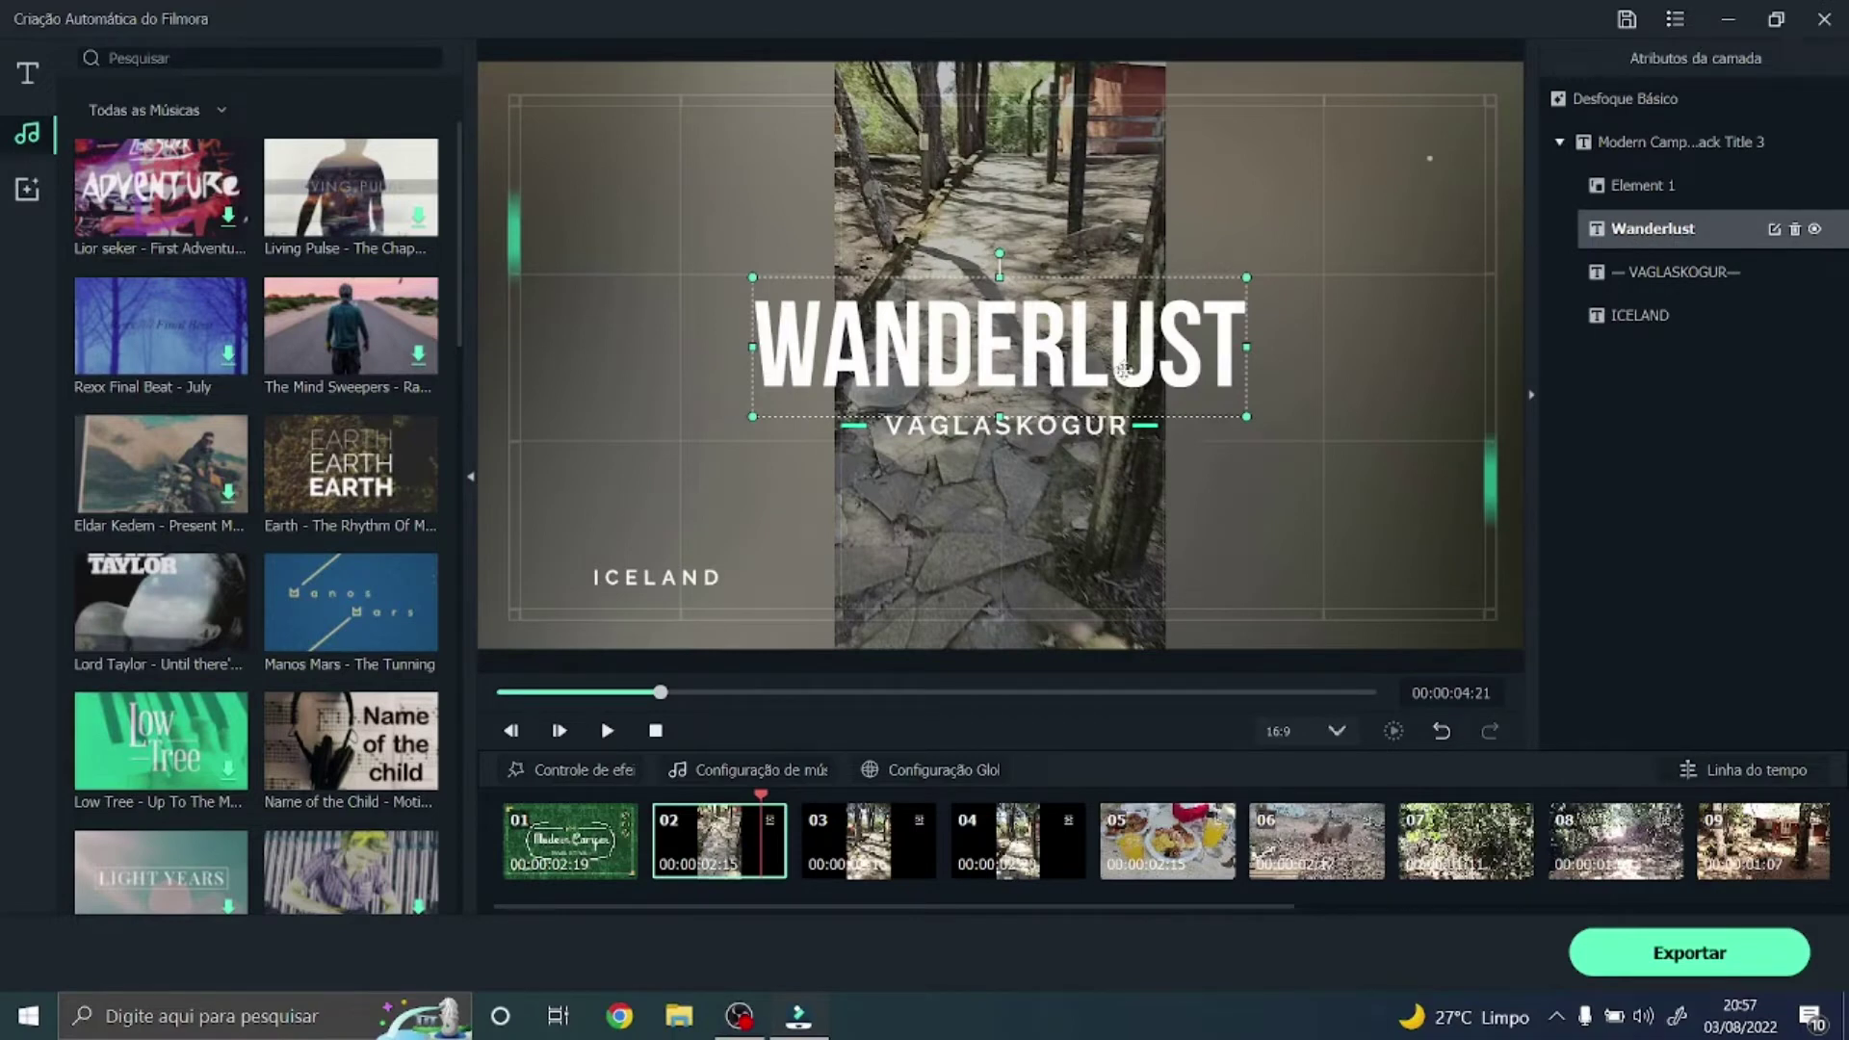
{"action": "left_click", "coordinate": [1794, 230]}
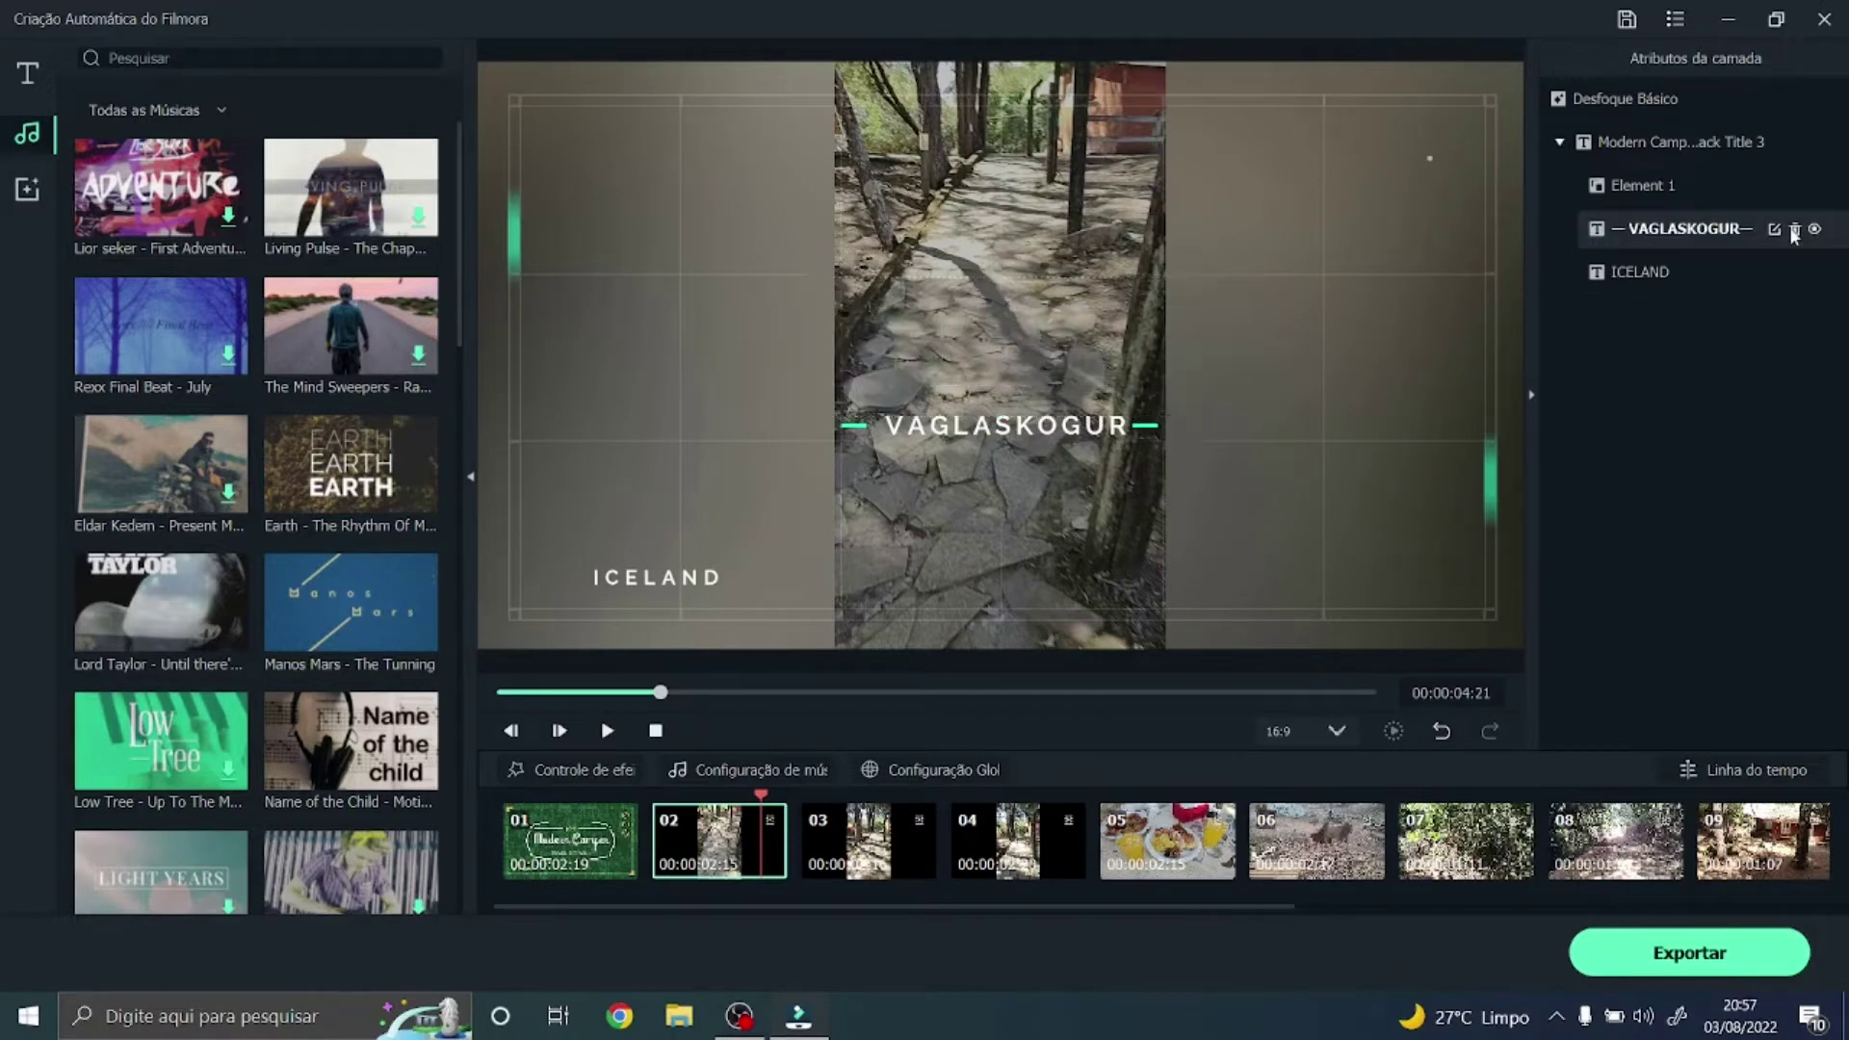
{"action": "left_click", "coordinate": [1795, 229]}
{"action": "left_click", "coordinate": [1647, 232]}
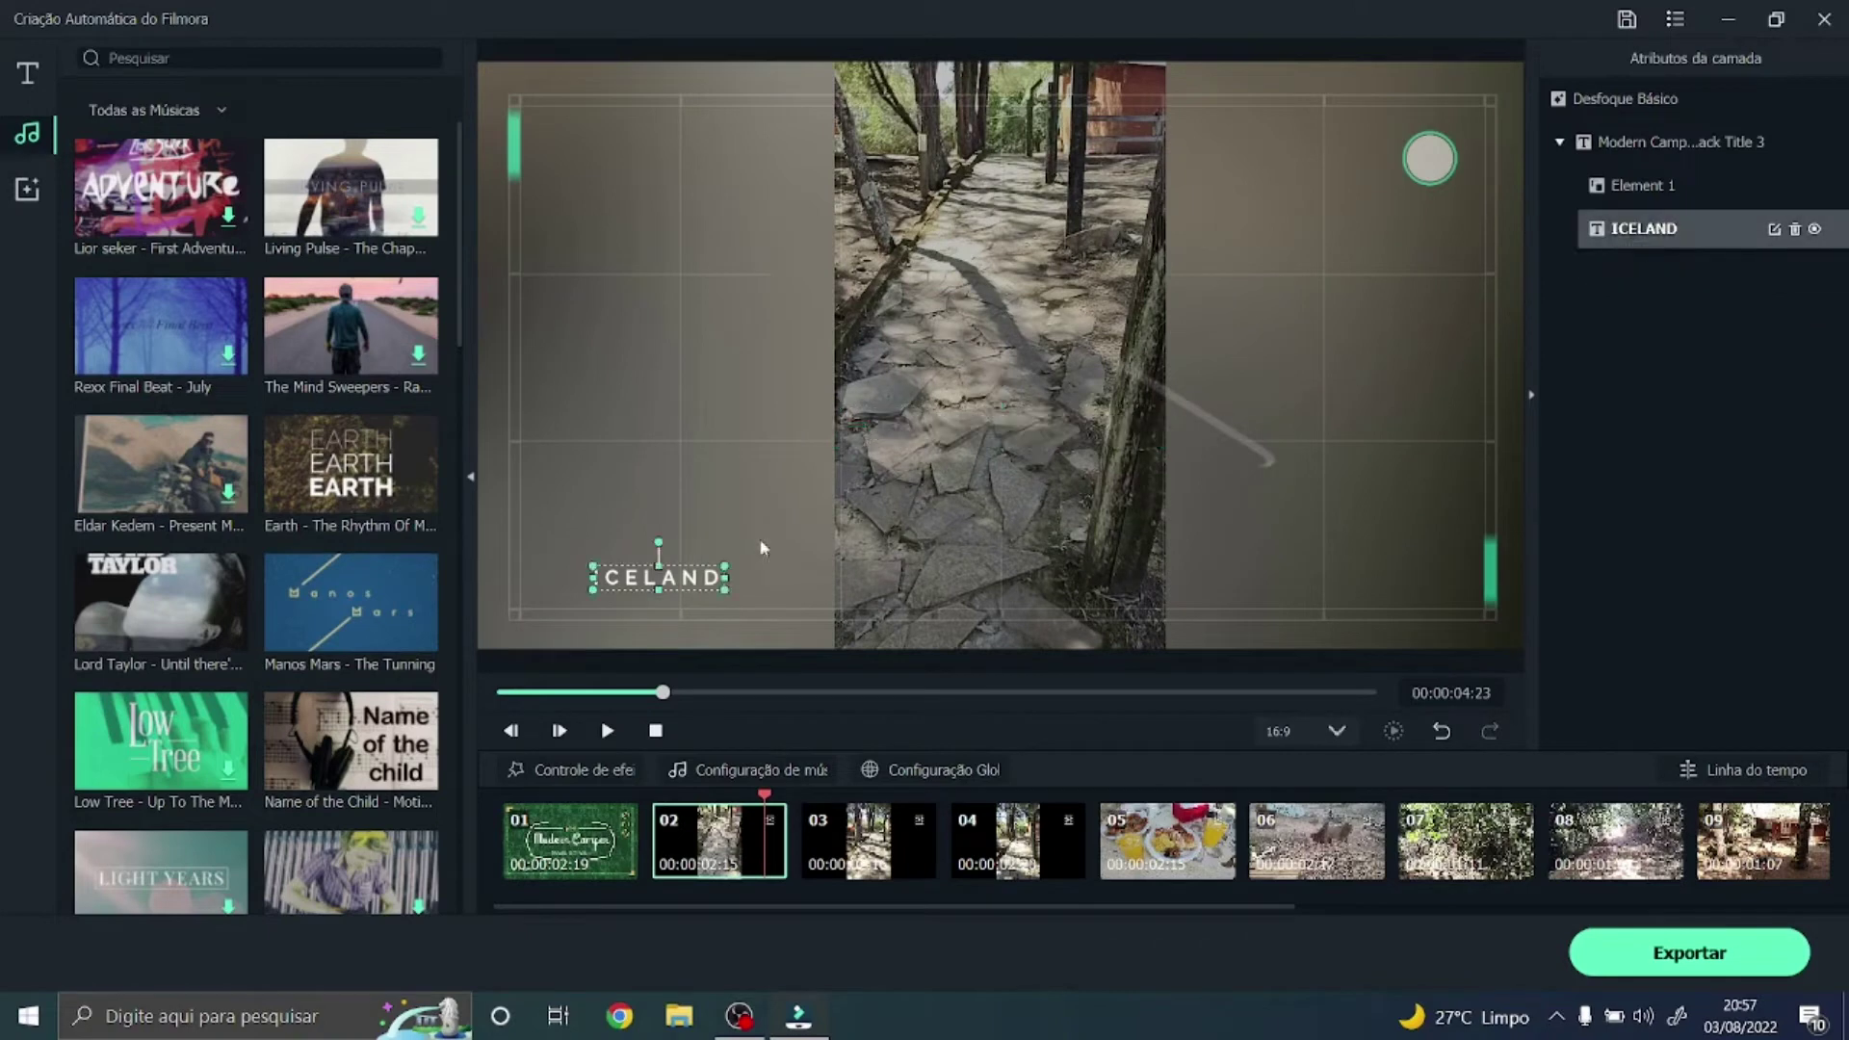
{"action": "left_click", "coordinate": [1795, 229]}
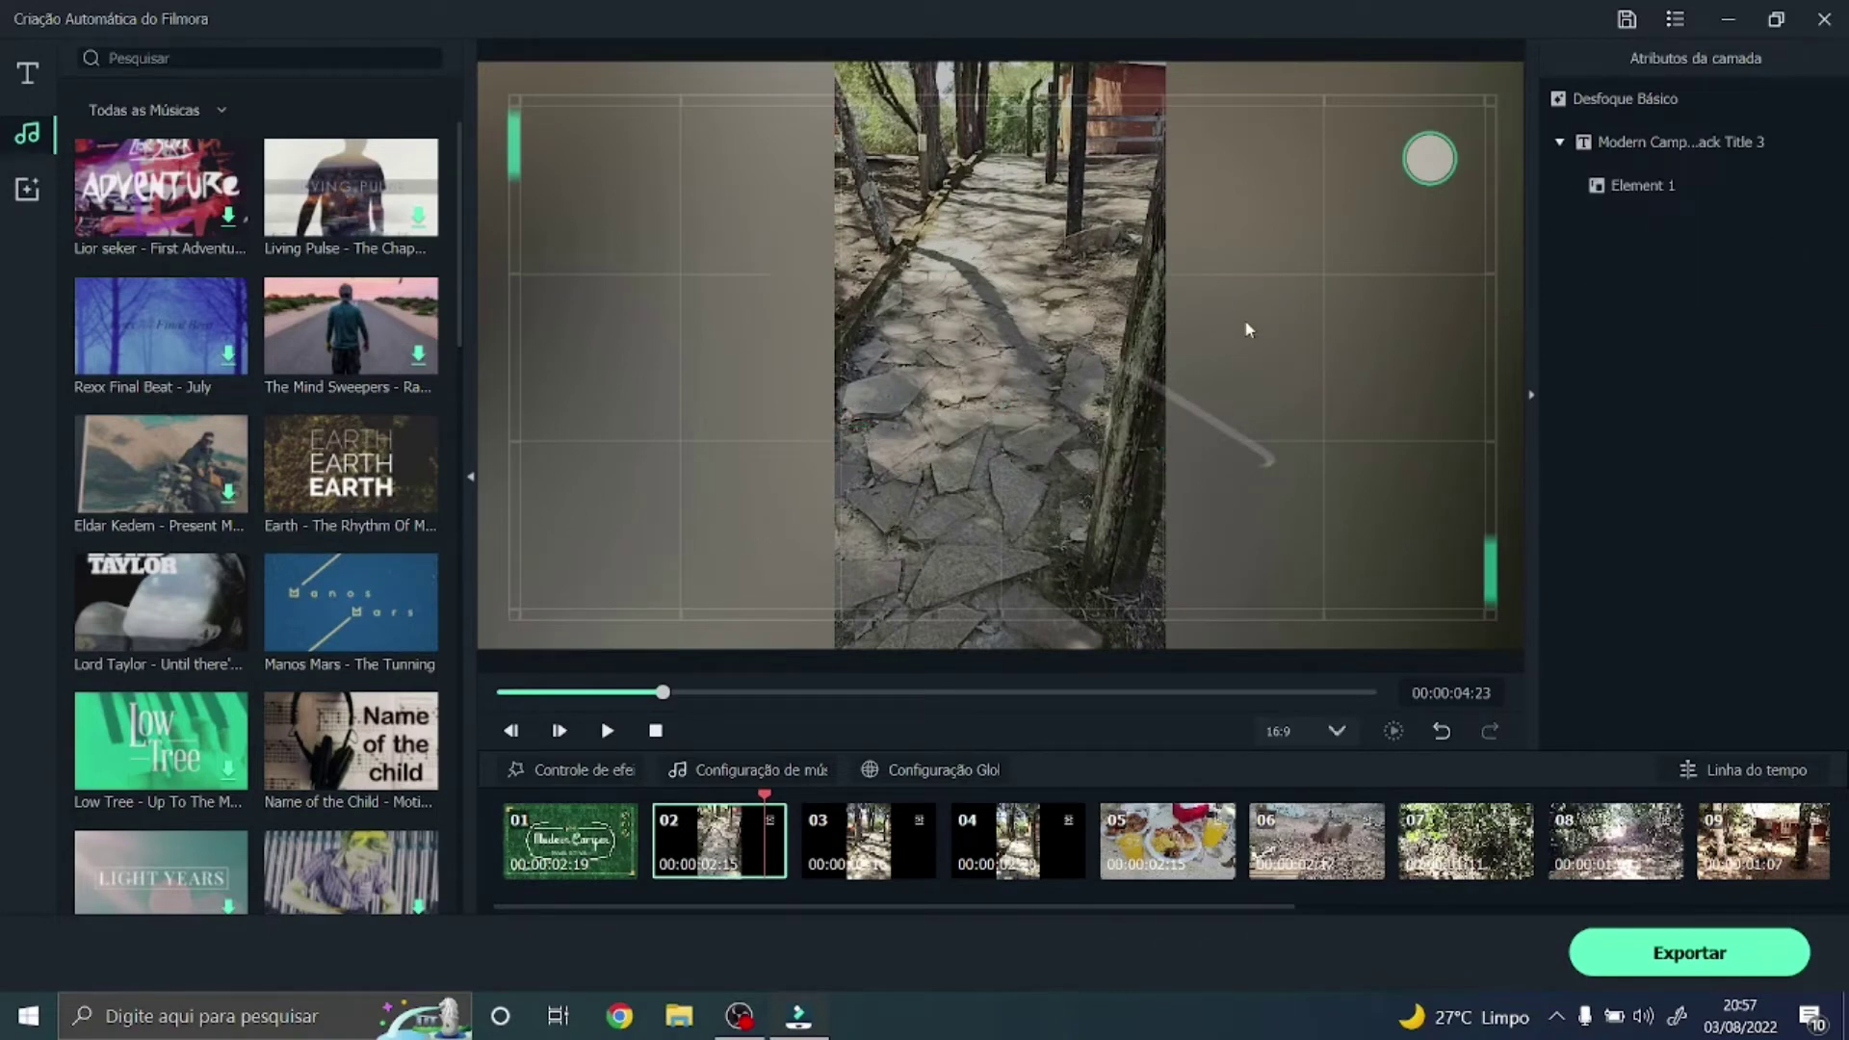
- Check clip 03 for remaining title layers
{"action": "left_click", "coordinate": [834, 856]}
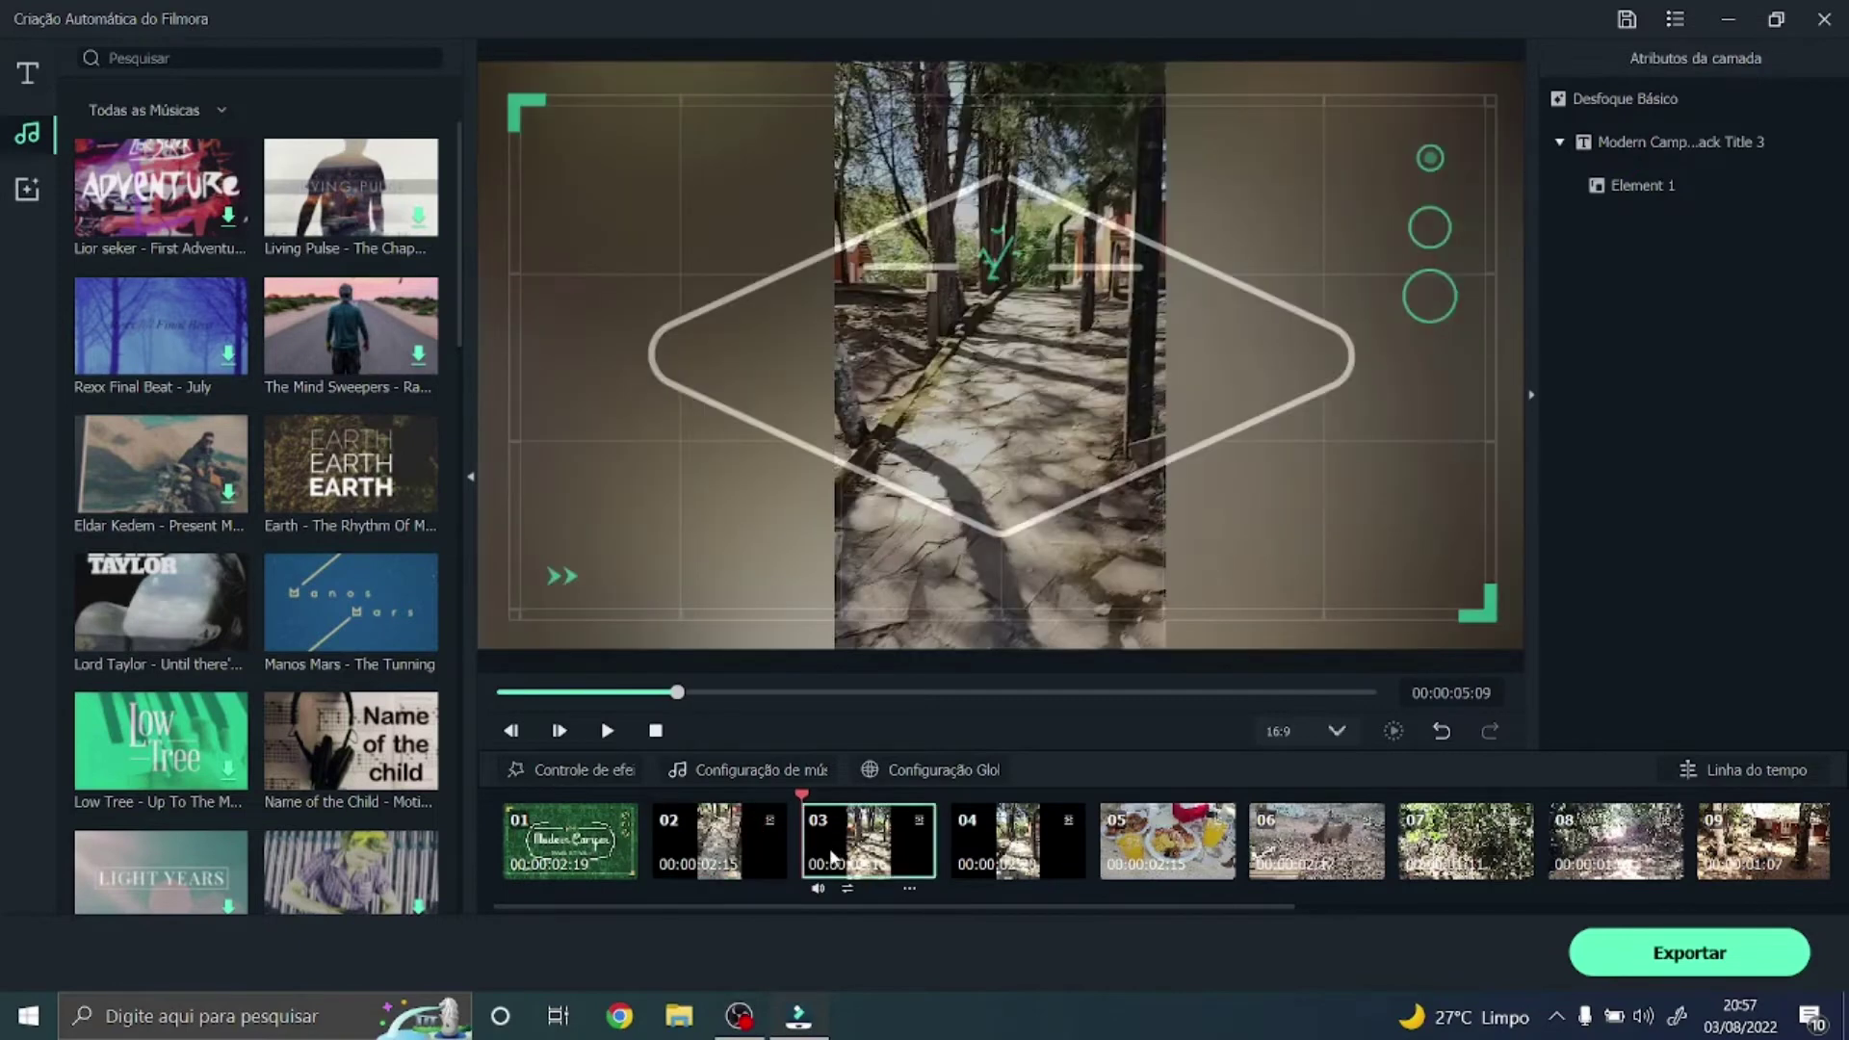
{"action": "left_click", "coordinate": [1637, 186]}
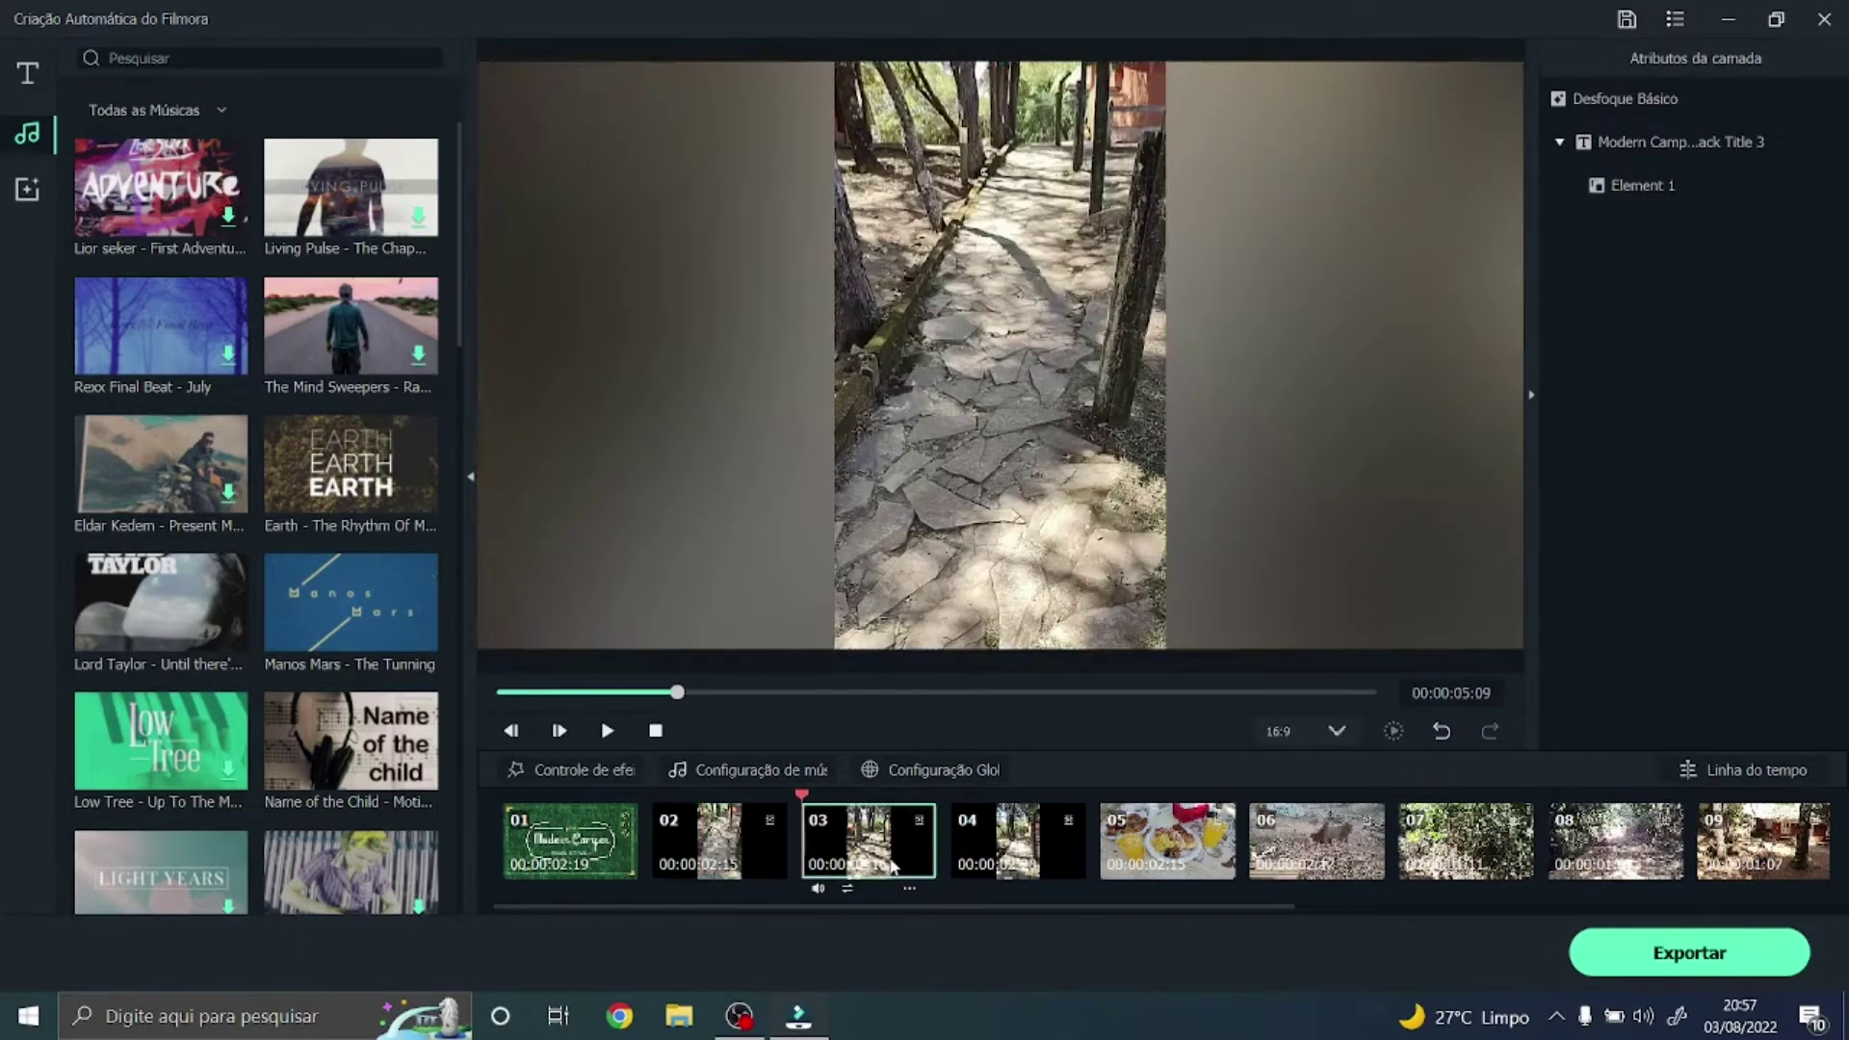
{"action": "left_click", "coordinate": [892, 867]}
{"action": "left_click", "coordinate": [1637, 186]}
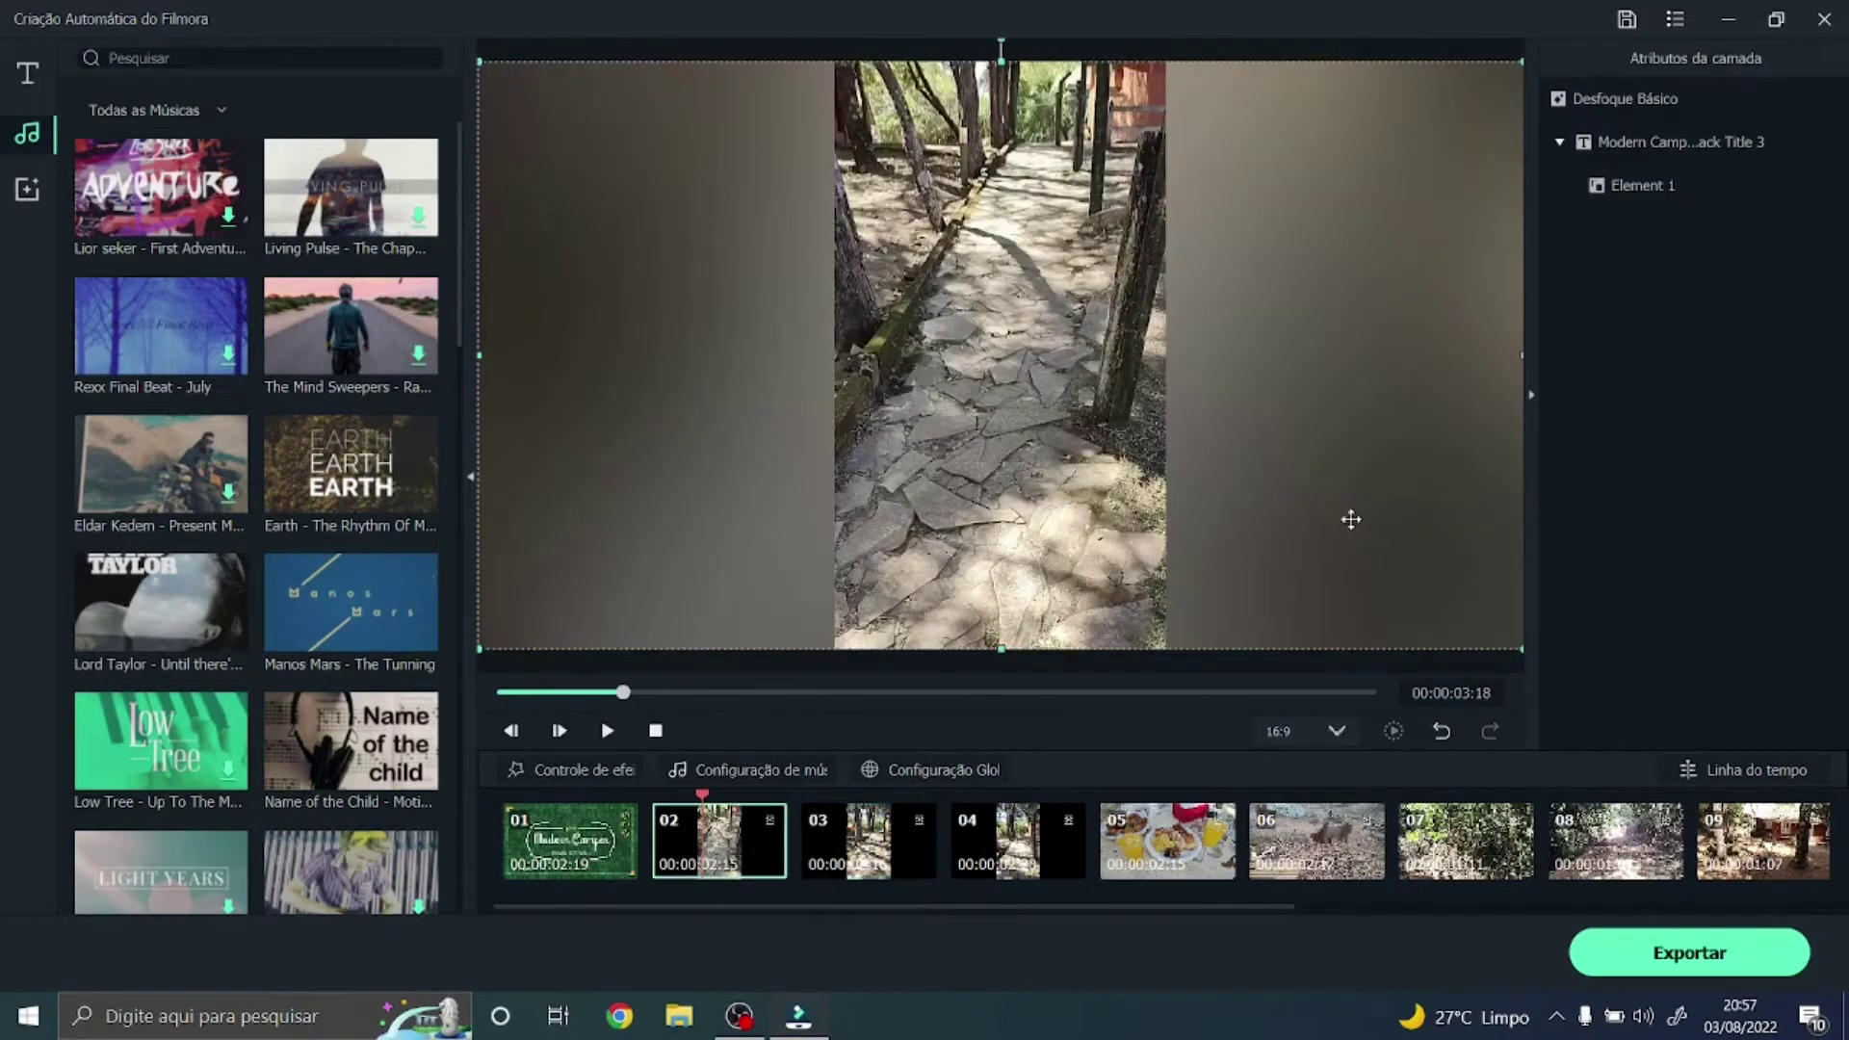
- Delete the TRAVEL SET VOL. 2 and Modern Camper text layers from the lower third on clip 04
{"action": "left_click", "coordinate": [1003, 853]}
{"action": "left_click", "coordinate": [1627, 231]}
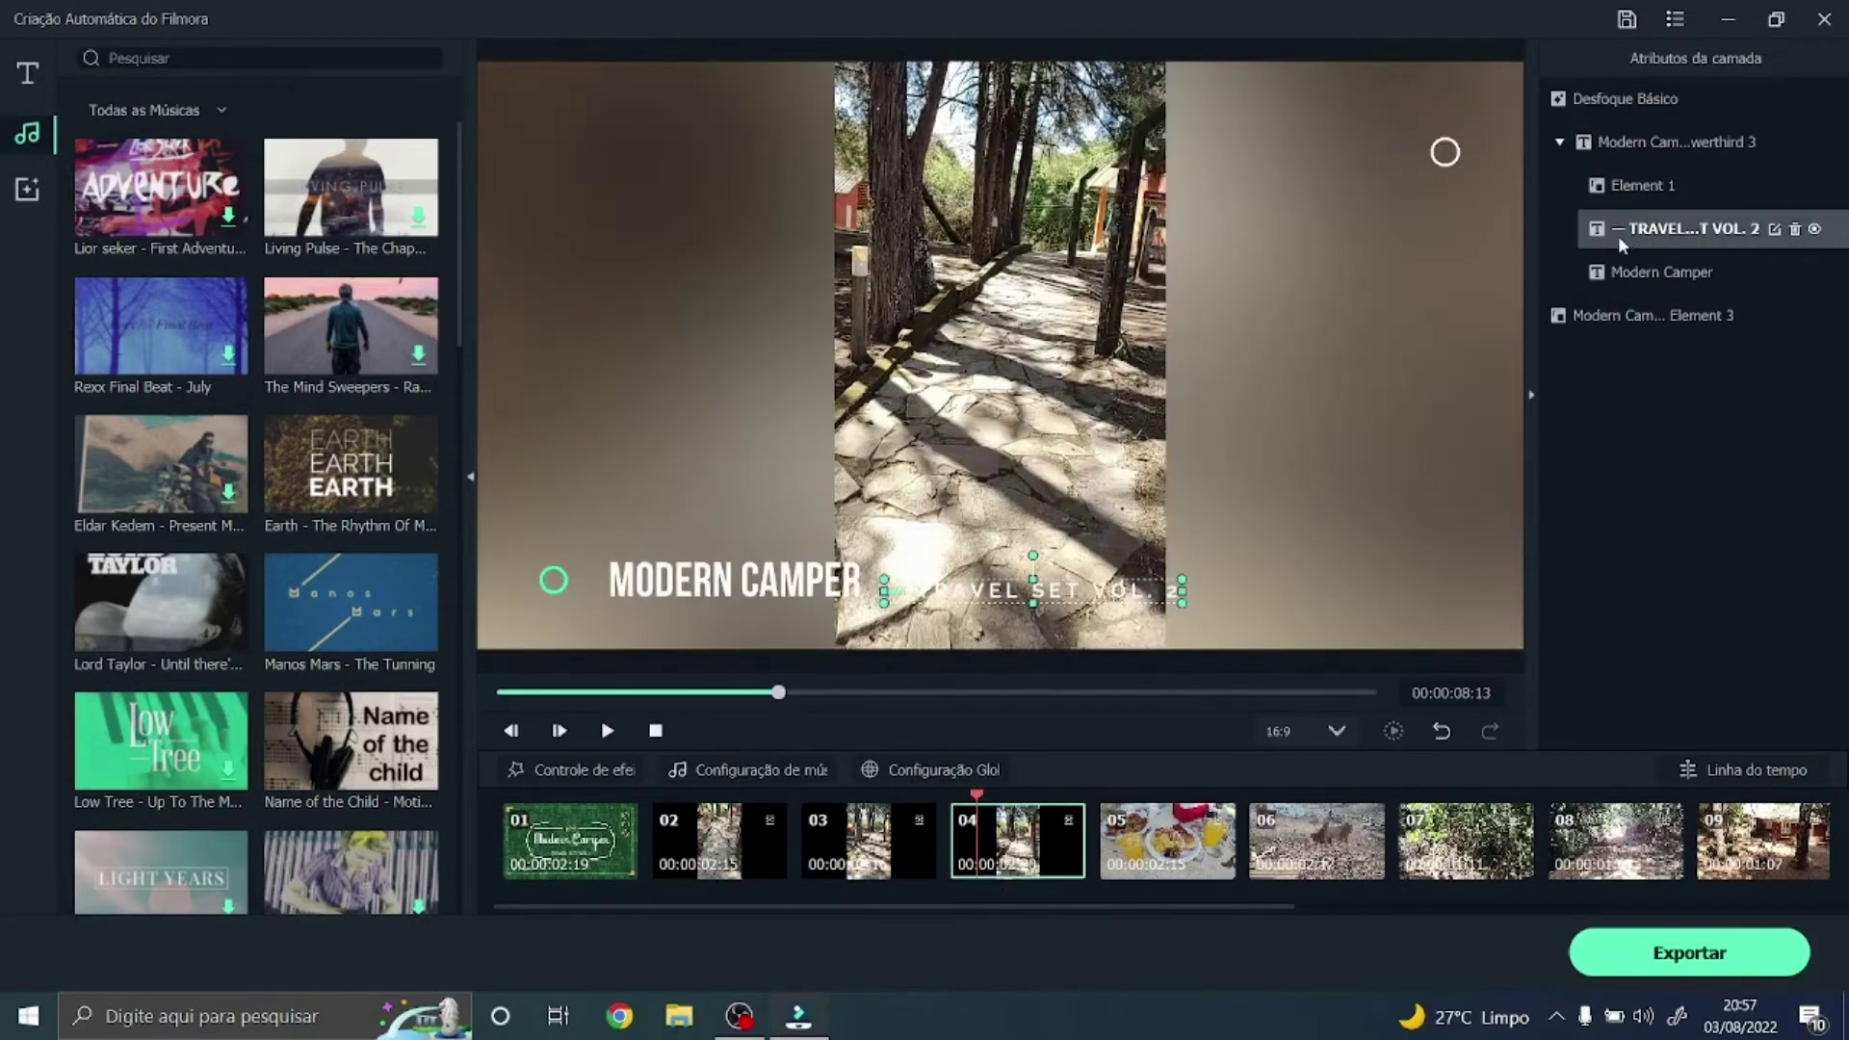
{"action": "left_click", "coordinate": [1794, 229]}
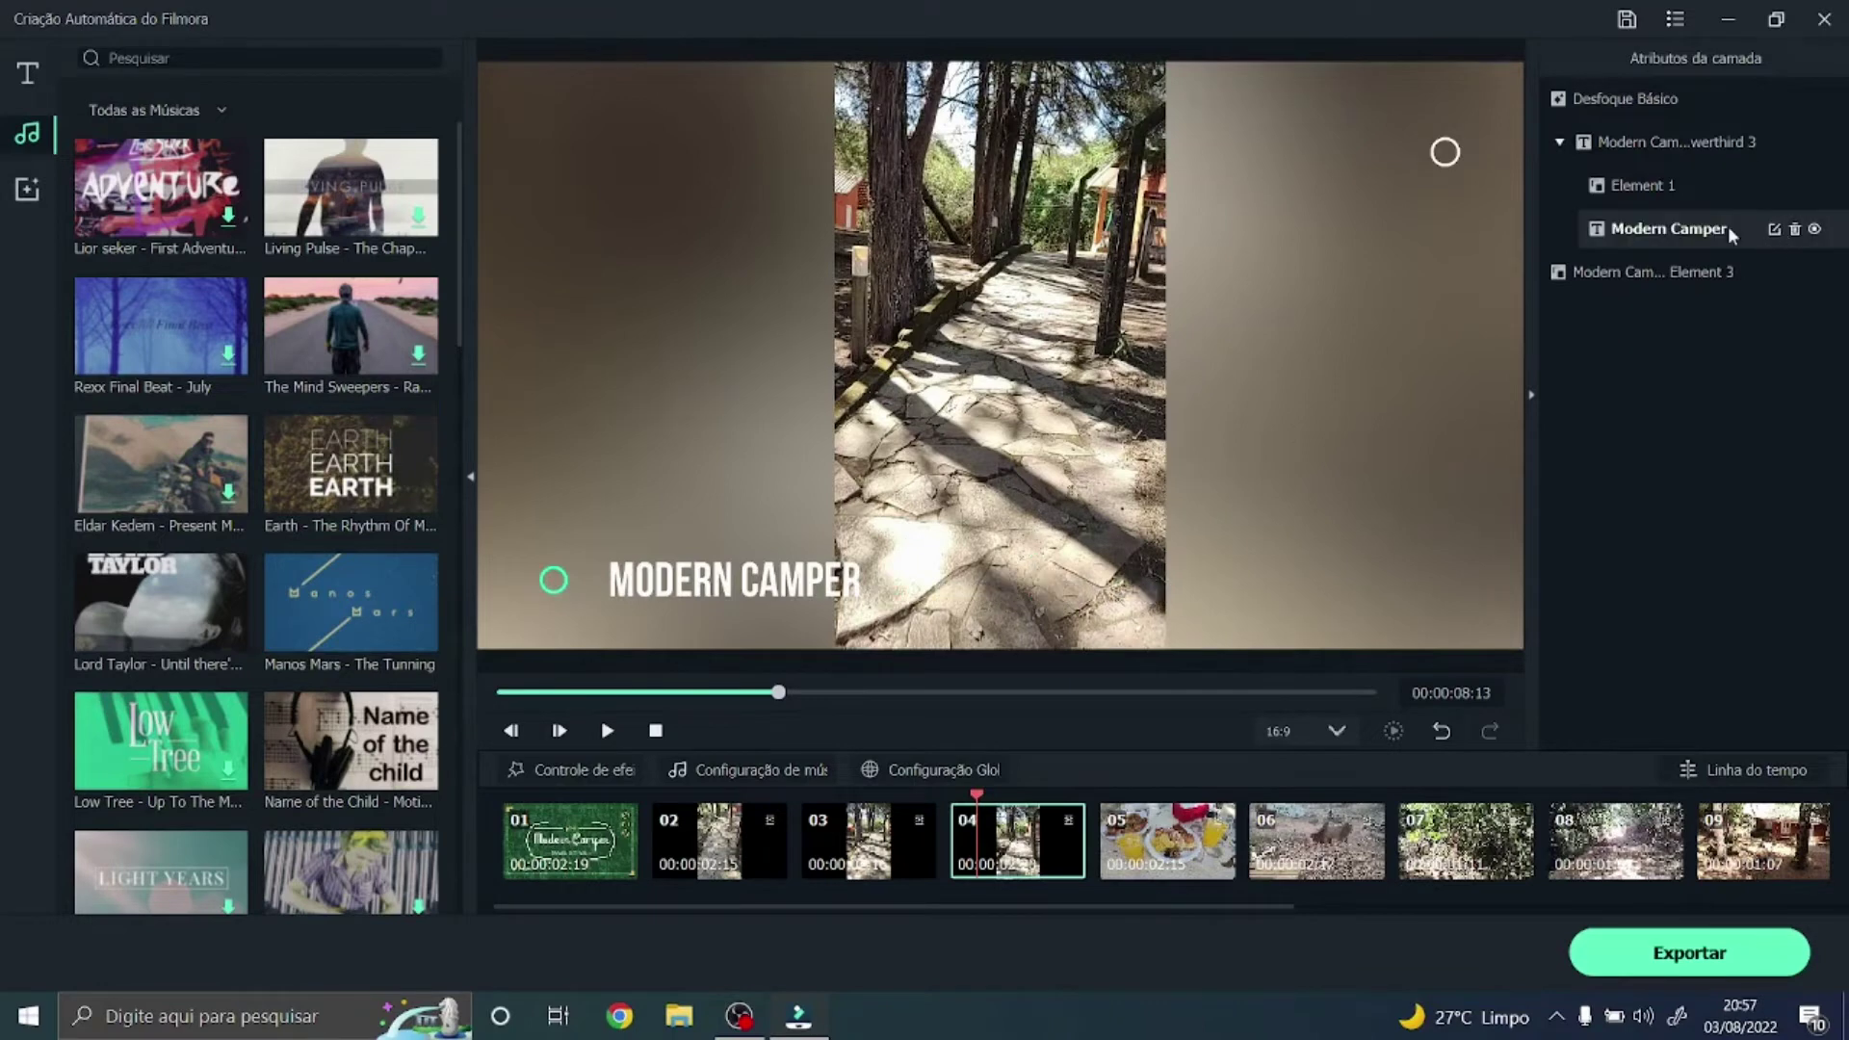
{"action": "left_click", "coordinate": [1793, 229]}
{"action": "left_click", "coordinate": [1692, 199]}
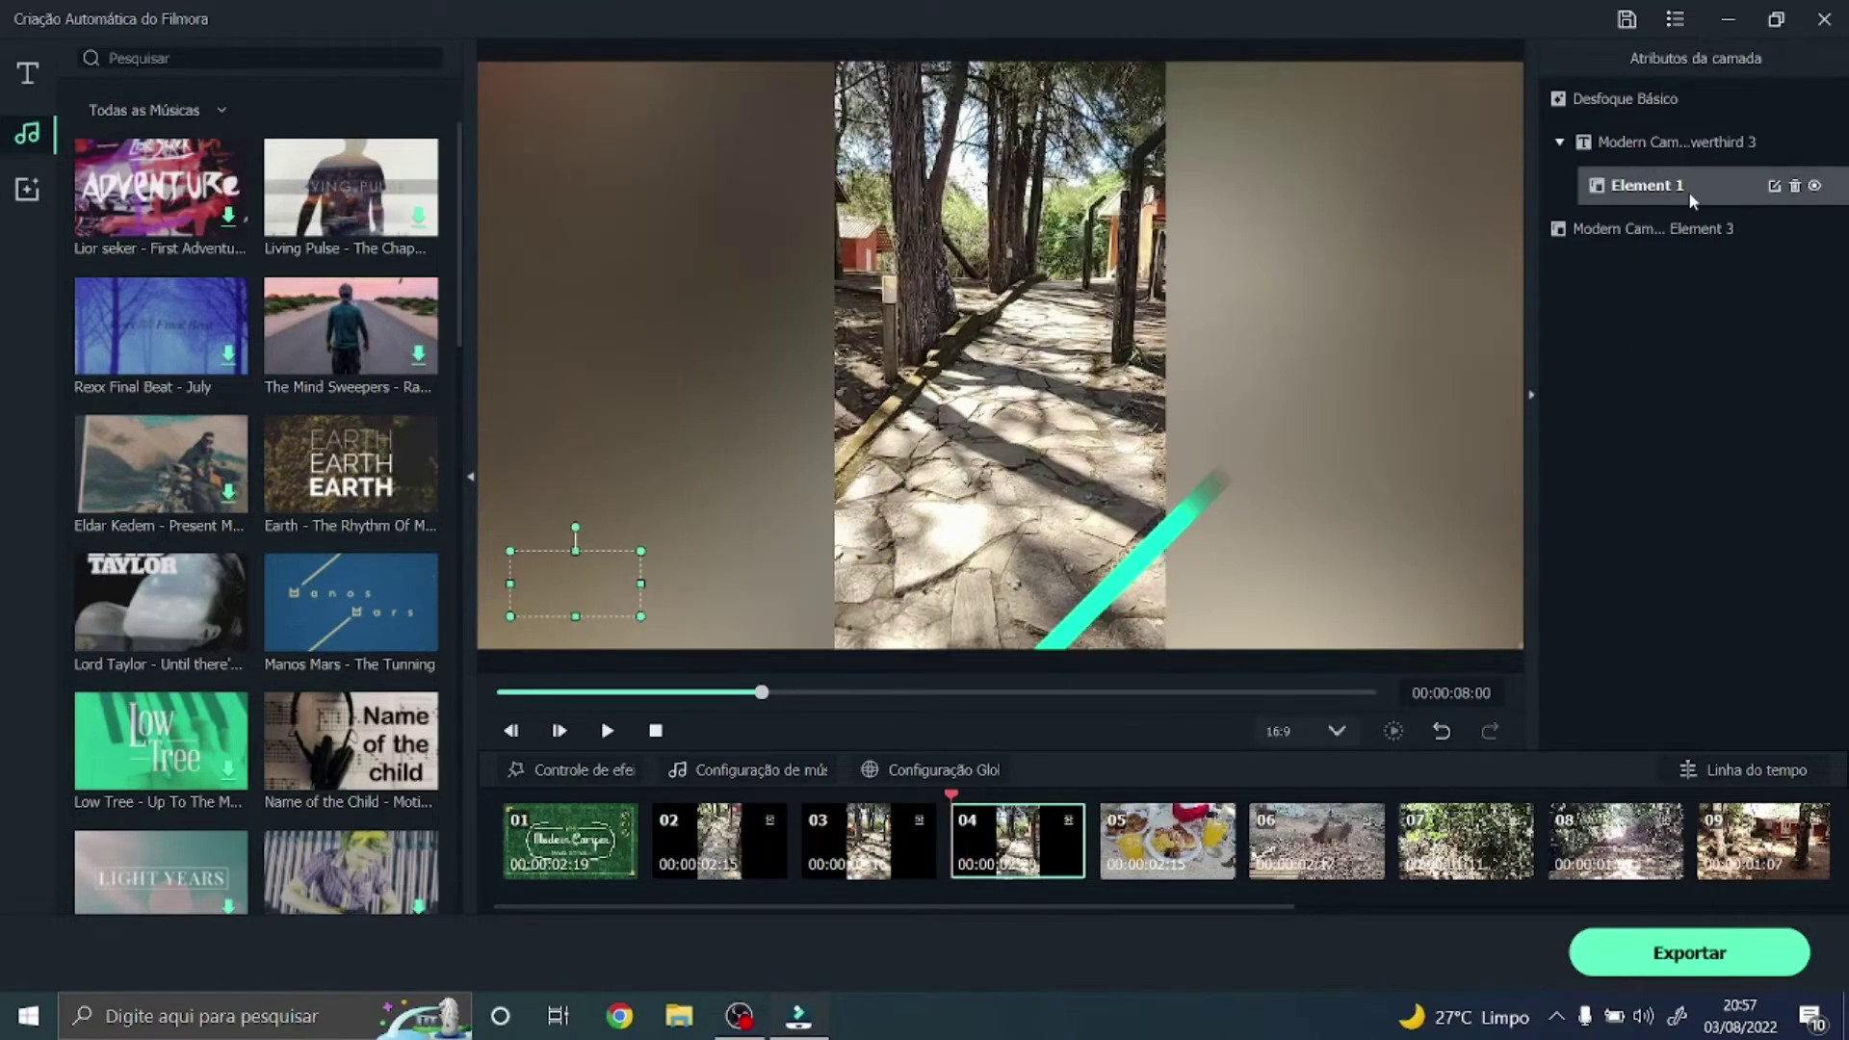
- Look through clips 05 to 07 and view the media that can be inserted after clip 07
{"action": "left_click", "coordinate": [1177, 862]}
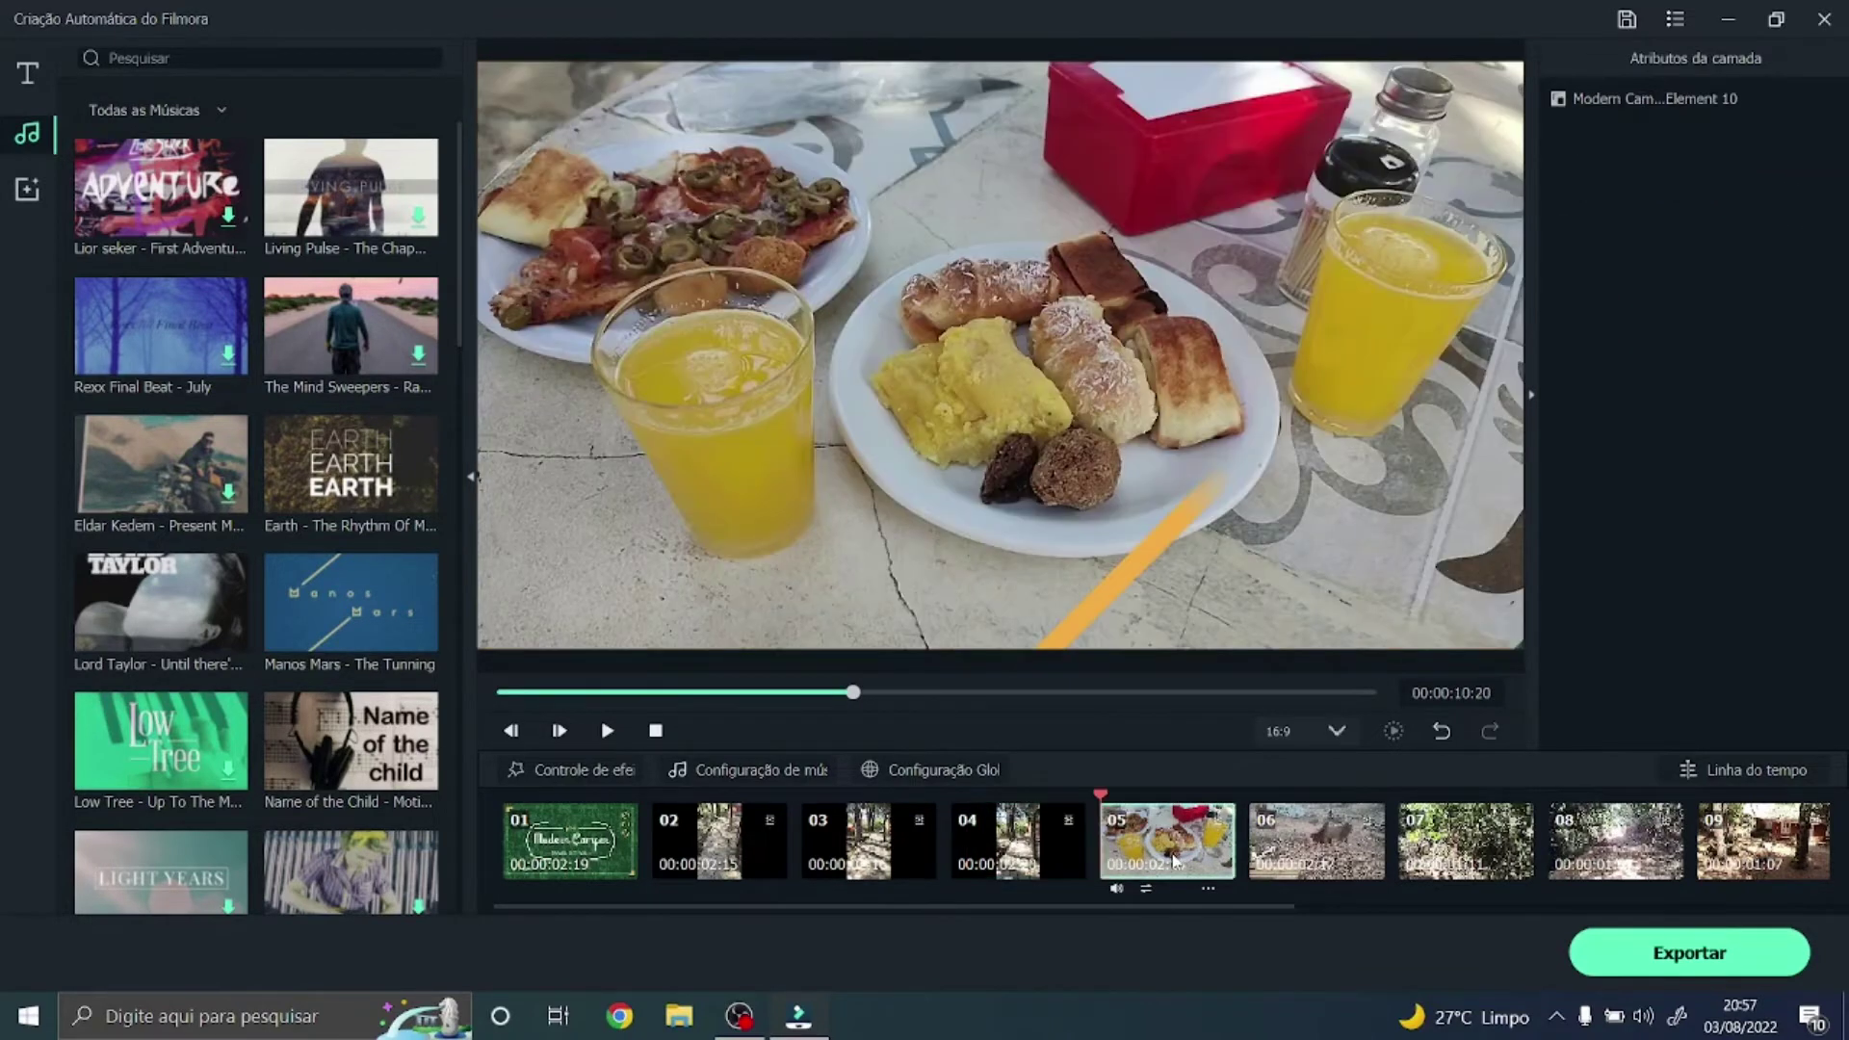
{"action": "left_click", "coordinate": [1309, 864]}
{"action": "left_click", "coordinate": [1464, 855]}
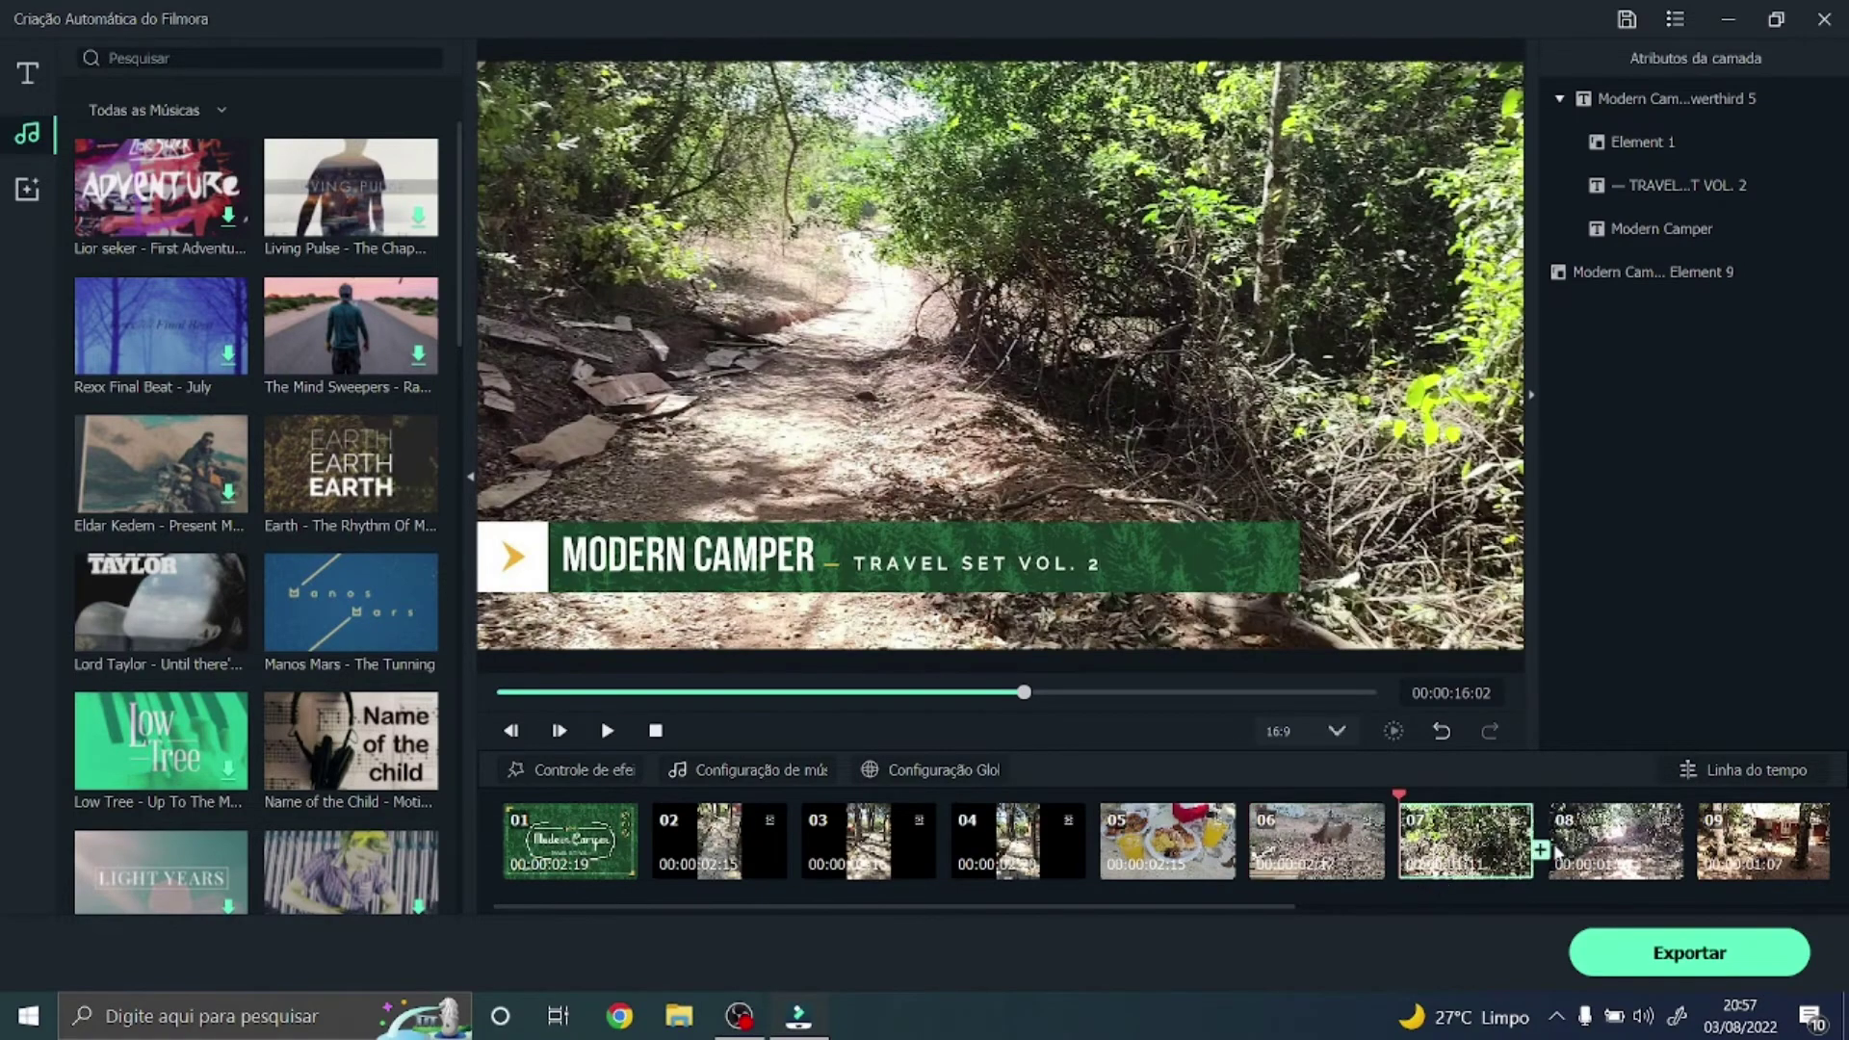
{"action": "left_click", "coordinate": [1541, 849]}
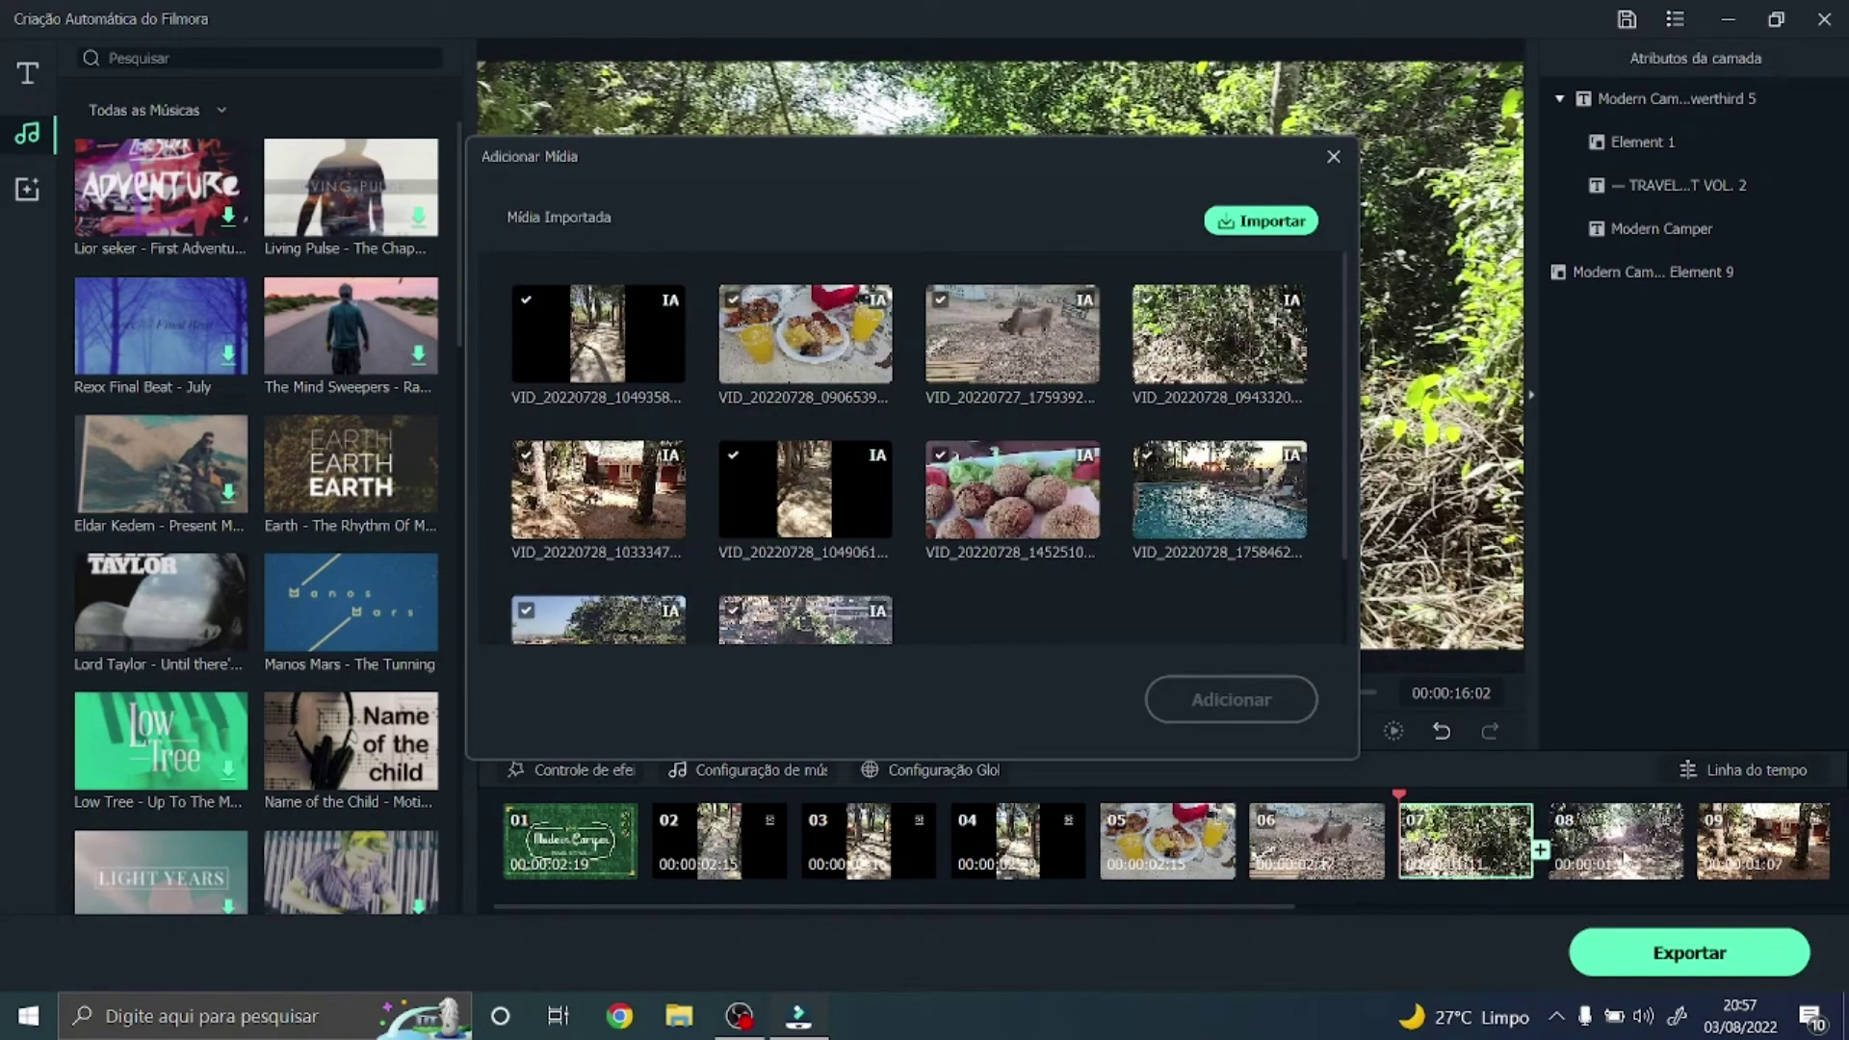
{"action": "left_click", "coordinate": [1333, 157]}
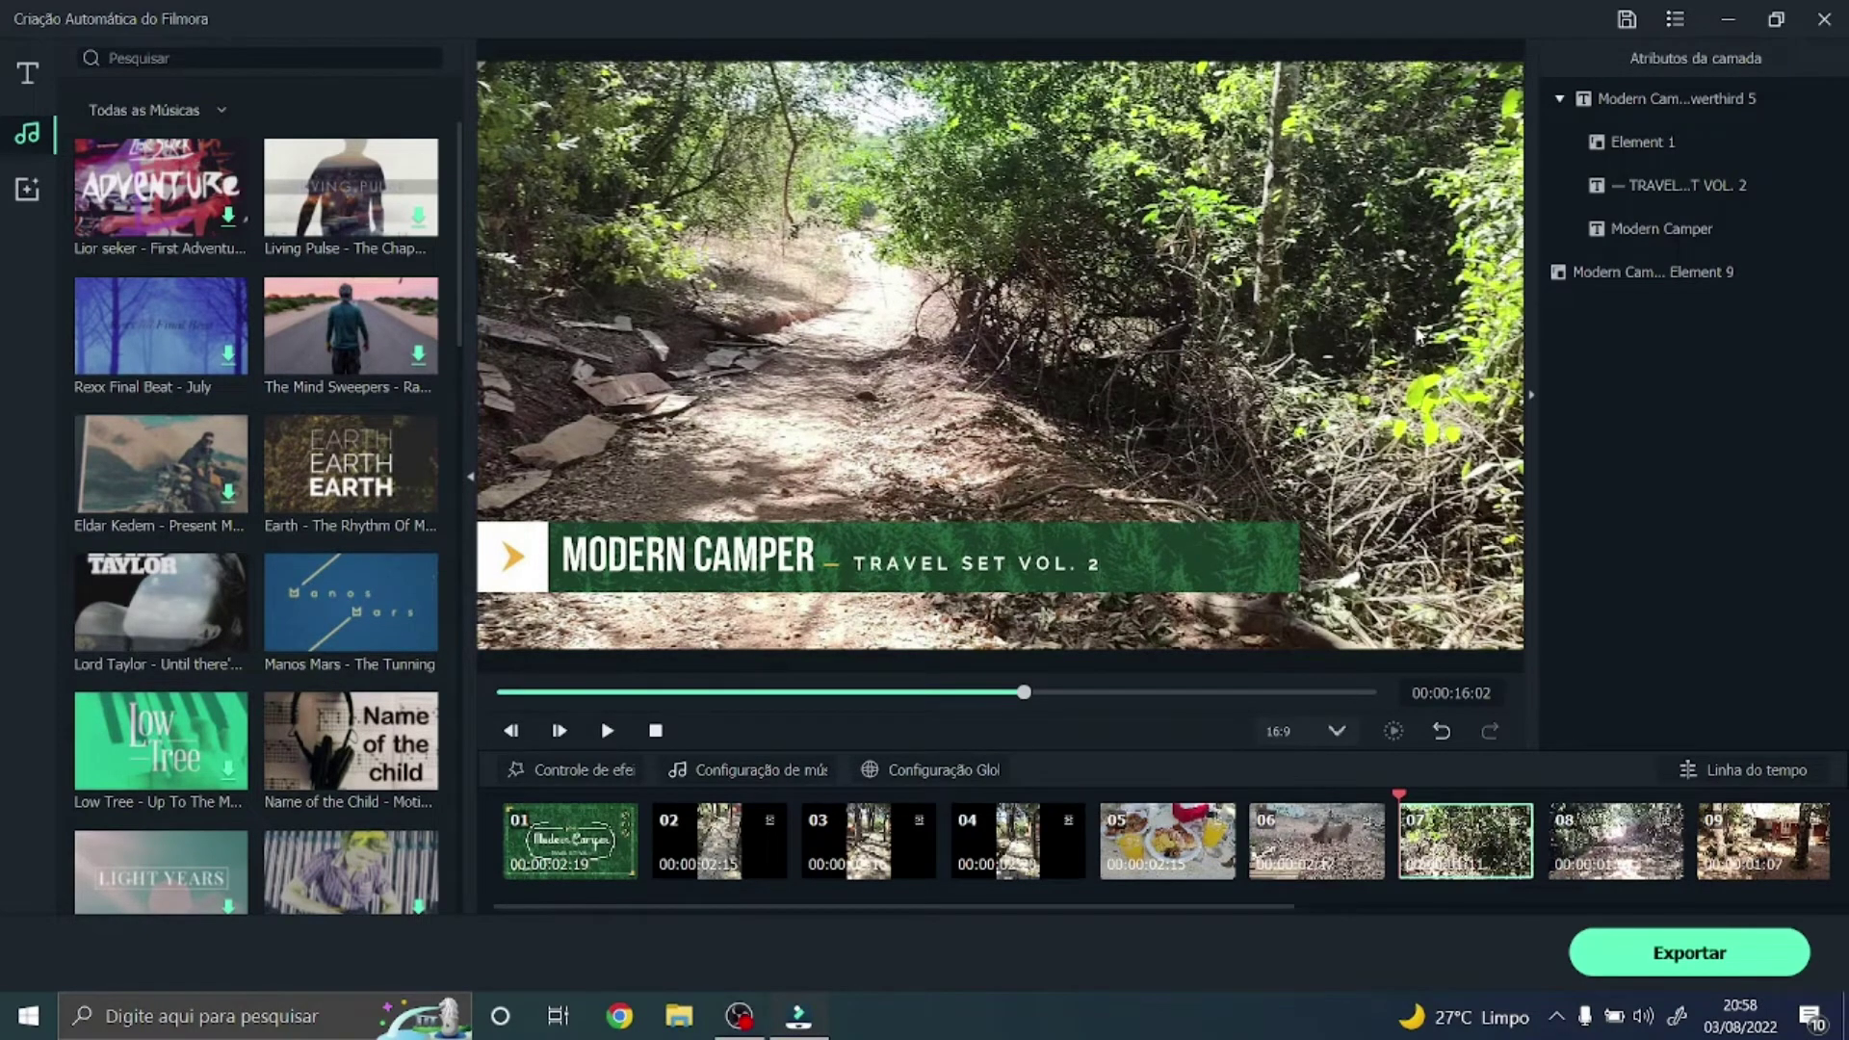
- Compare clip 07 with titles and transitions only, without effects, and with all effects, ending on all effects
{"action": "left_click", "coordinate": [609, 772]}
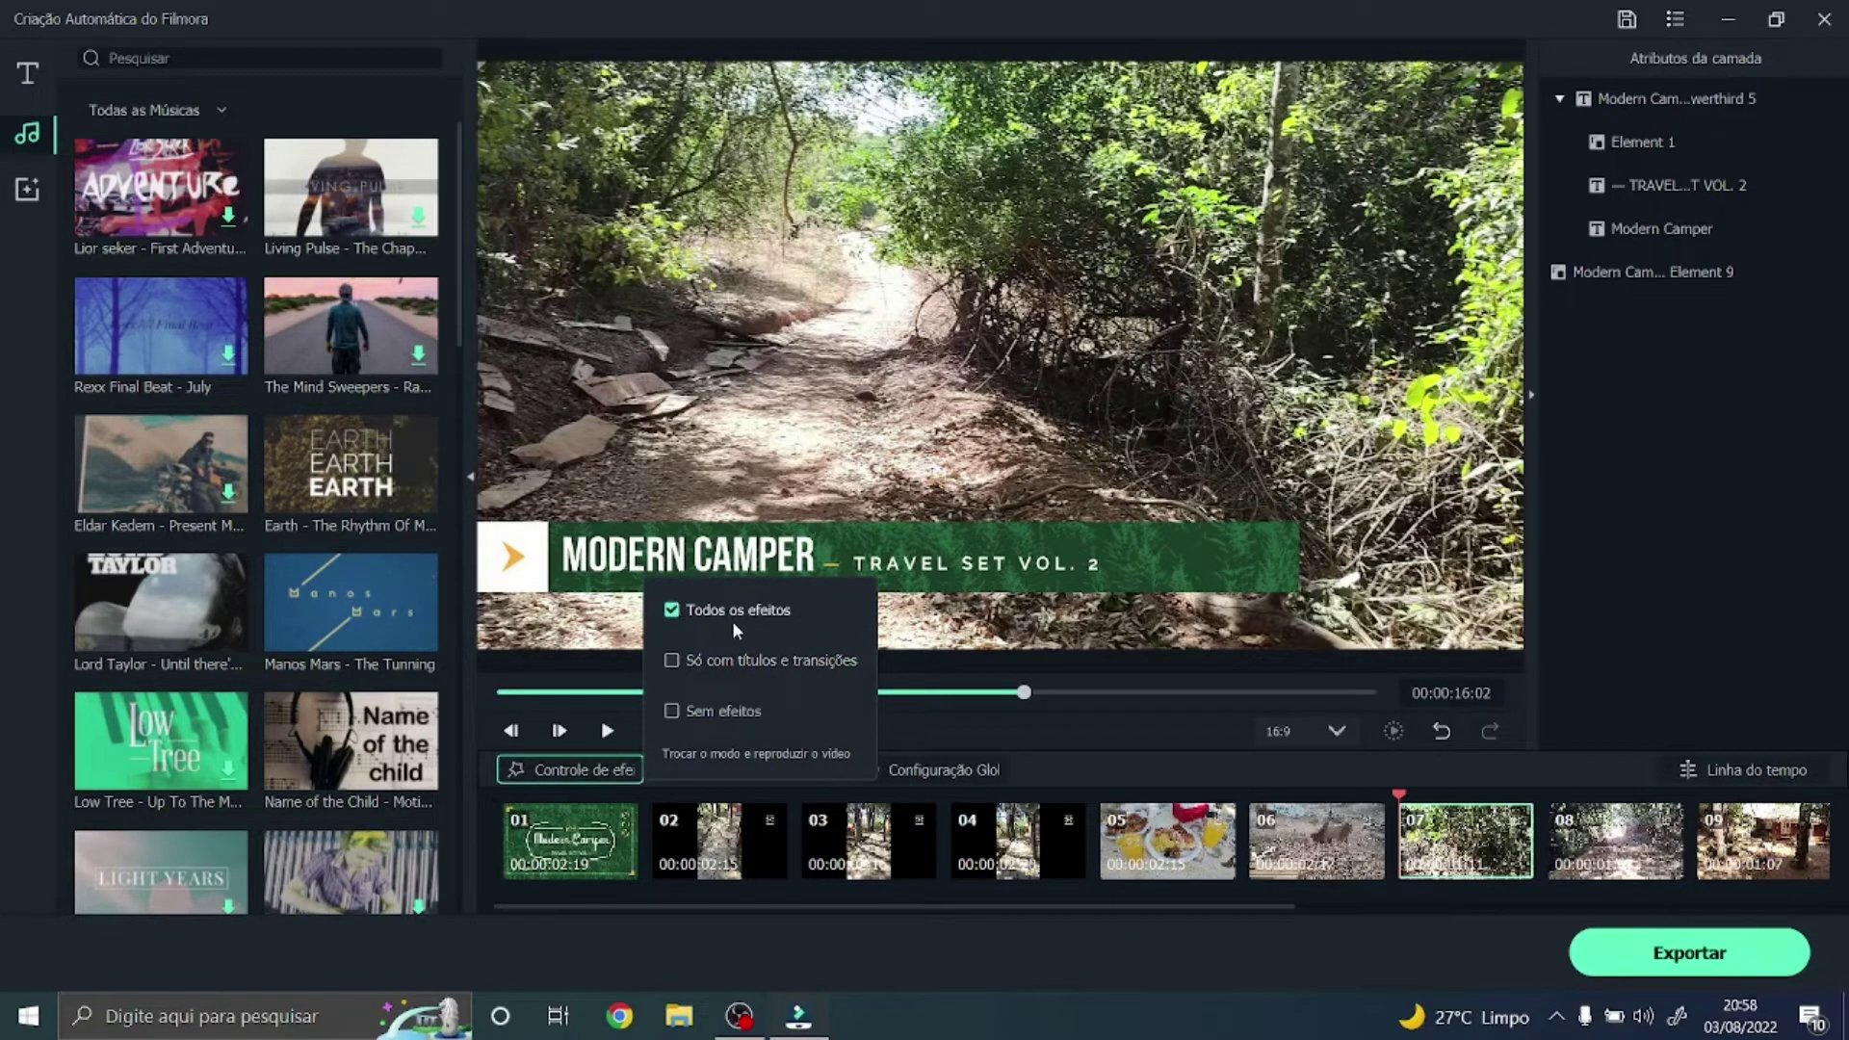
{"action": "left_click", "coordinate": [674, 662]}
{"action": "left_click", "coordinate": [674, 612]}
{"action": "left_click", "coordinate": [678, 713]}
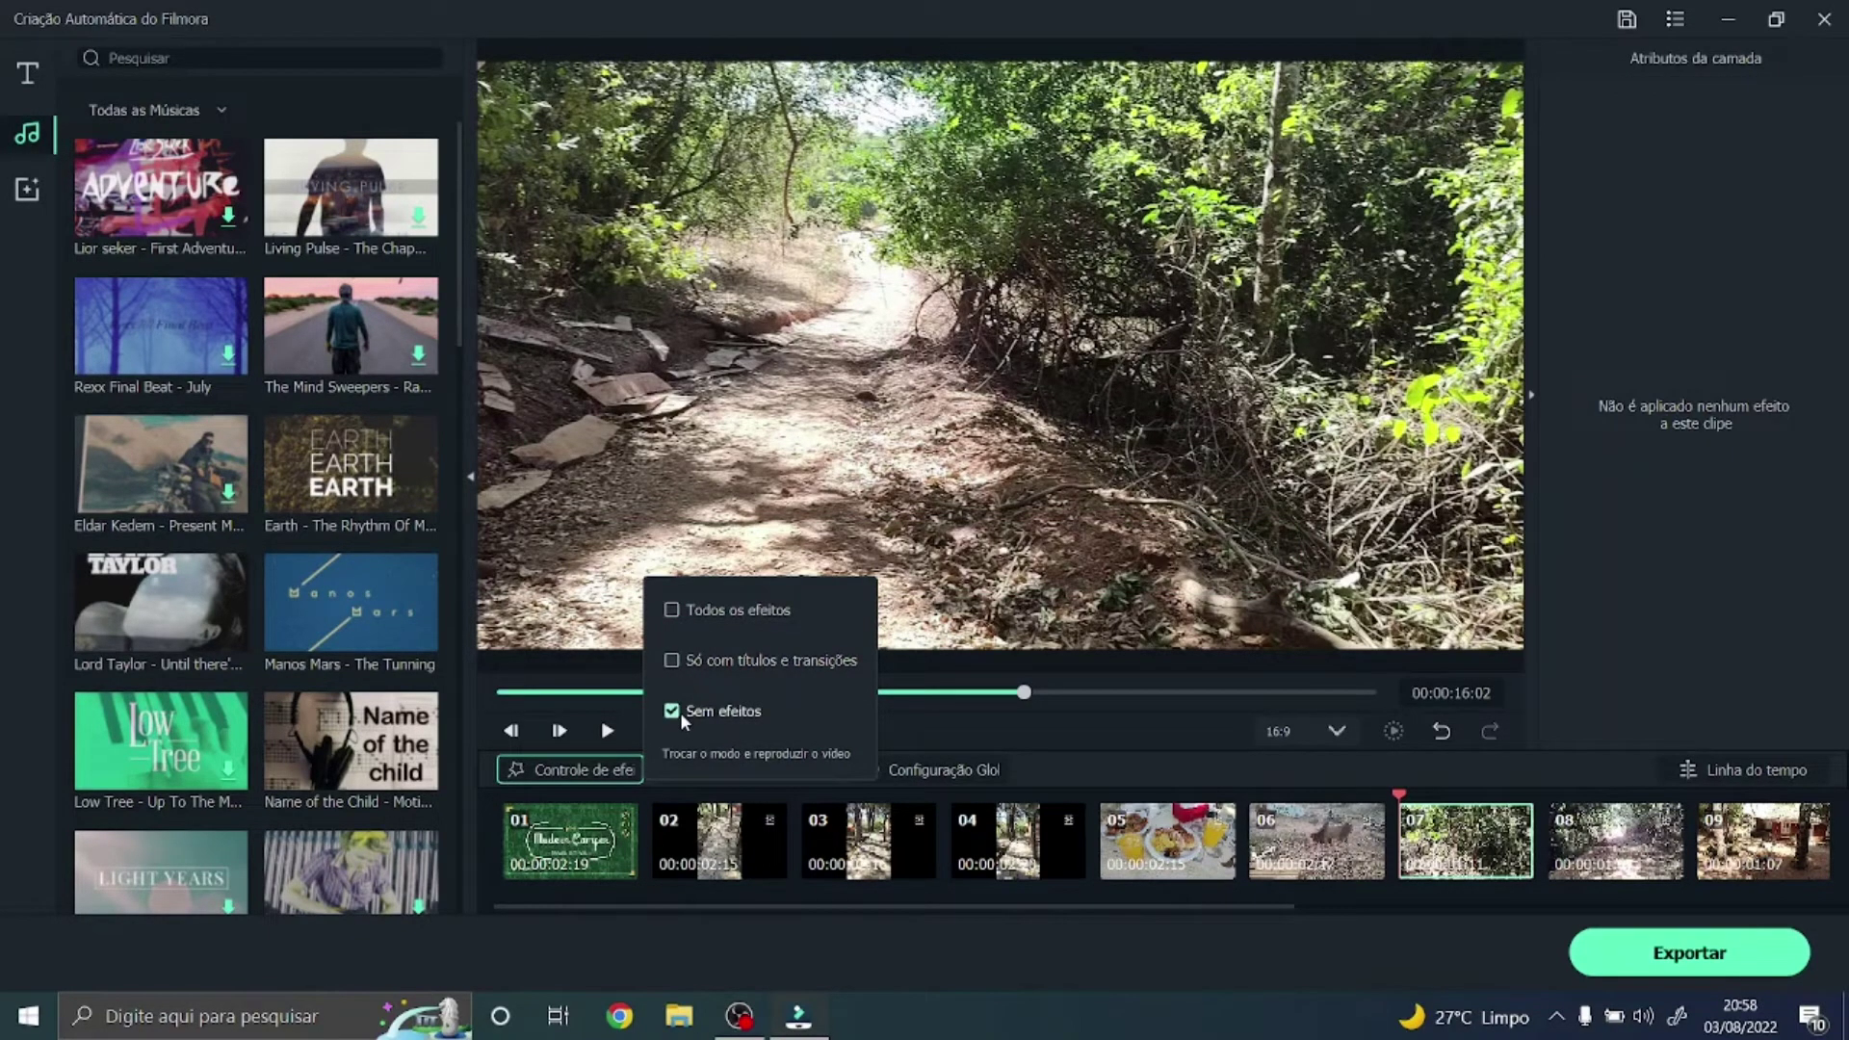
{"action": "left_click", "coordinate": [672, 661]}
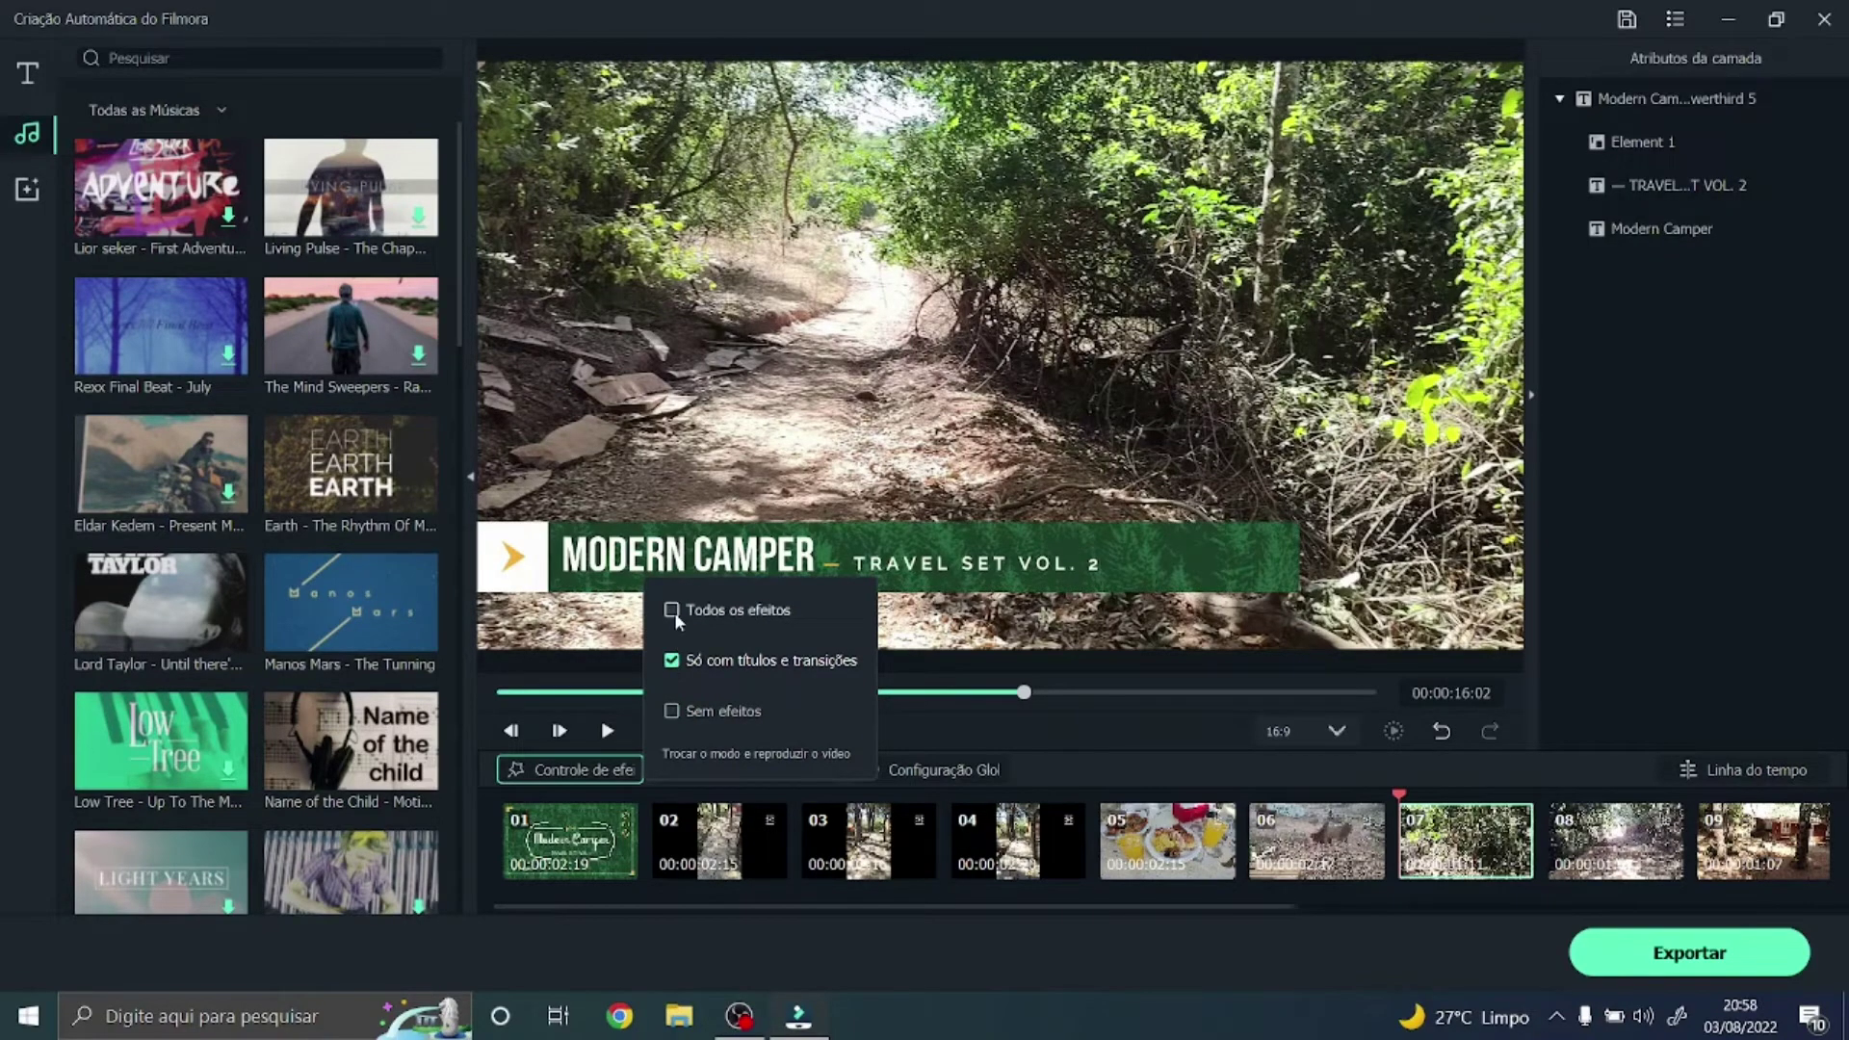
{"action": "left_click", "coordinate": [672, 616]}
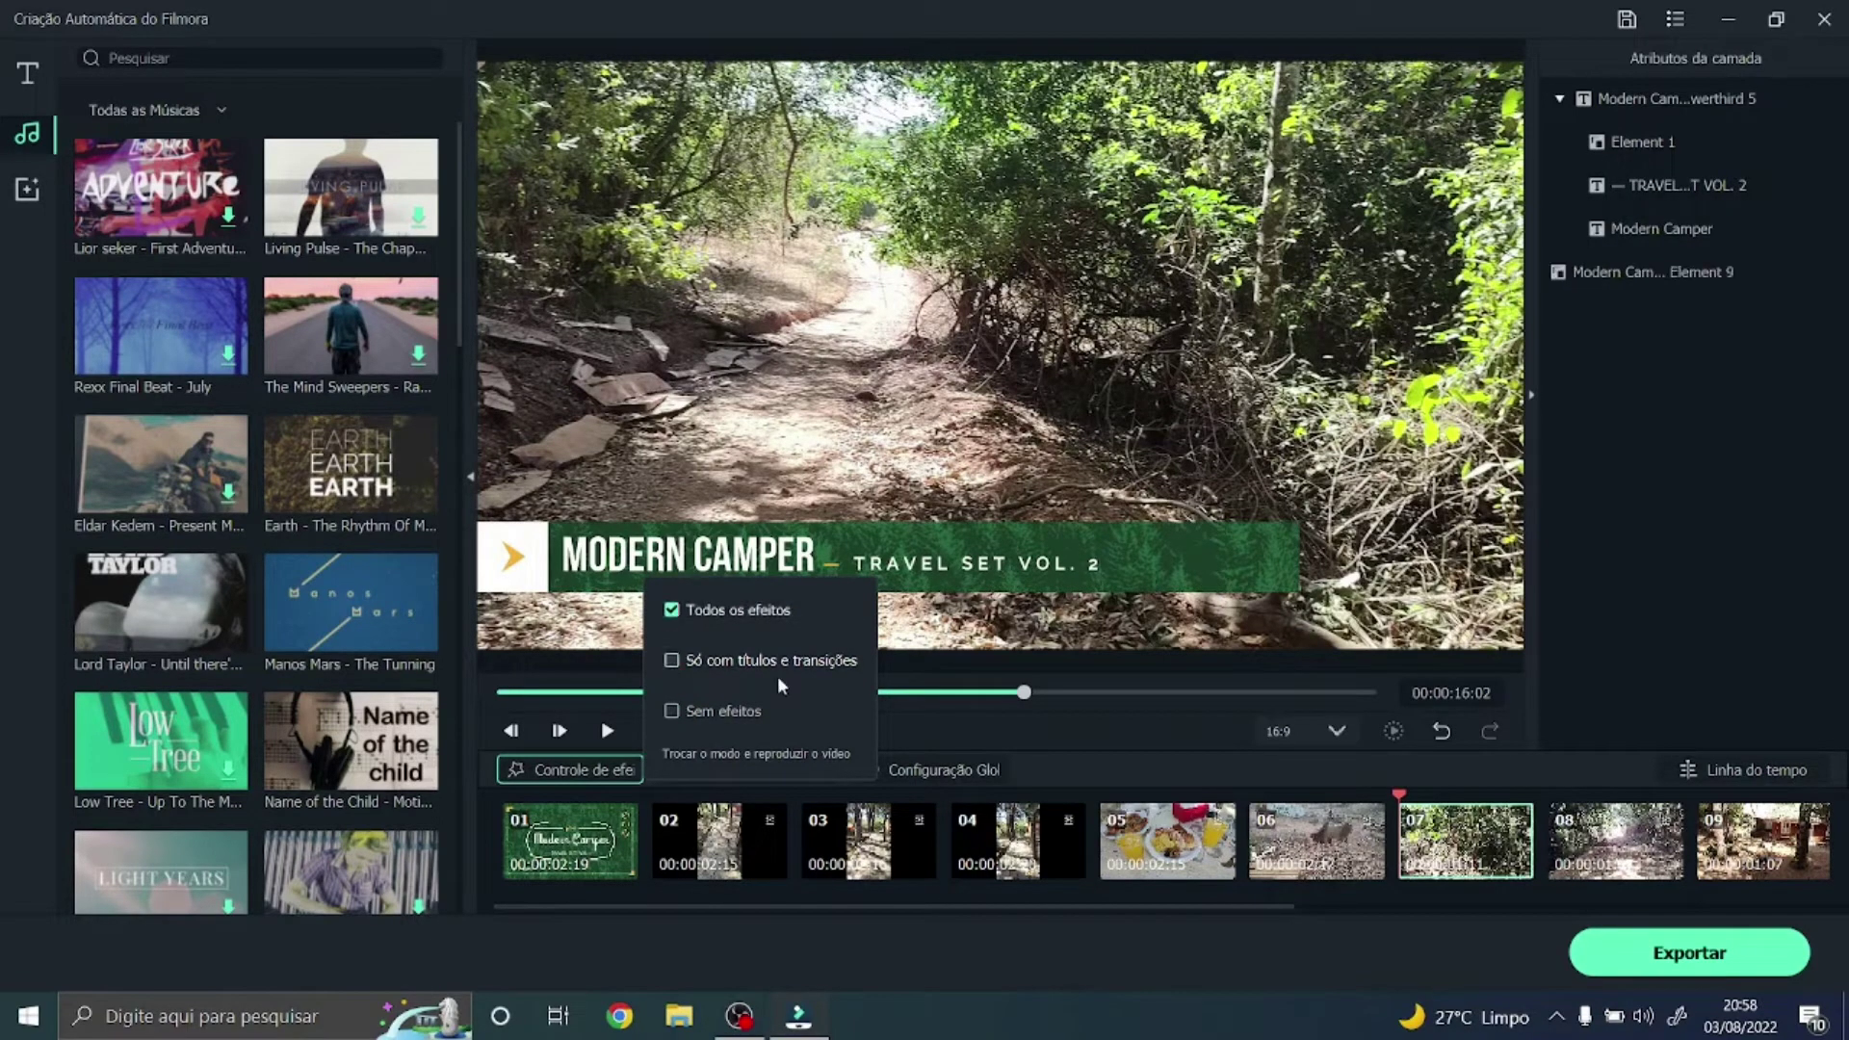
- Review the music's volume and fade settings and the global font and text colour settings
{"action": "left_click", "coordinate": [809, 771]}
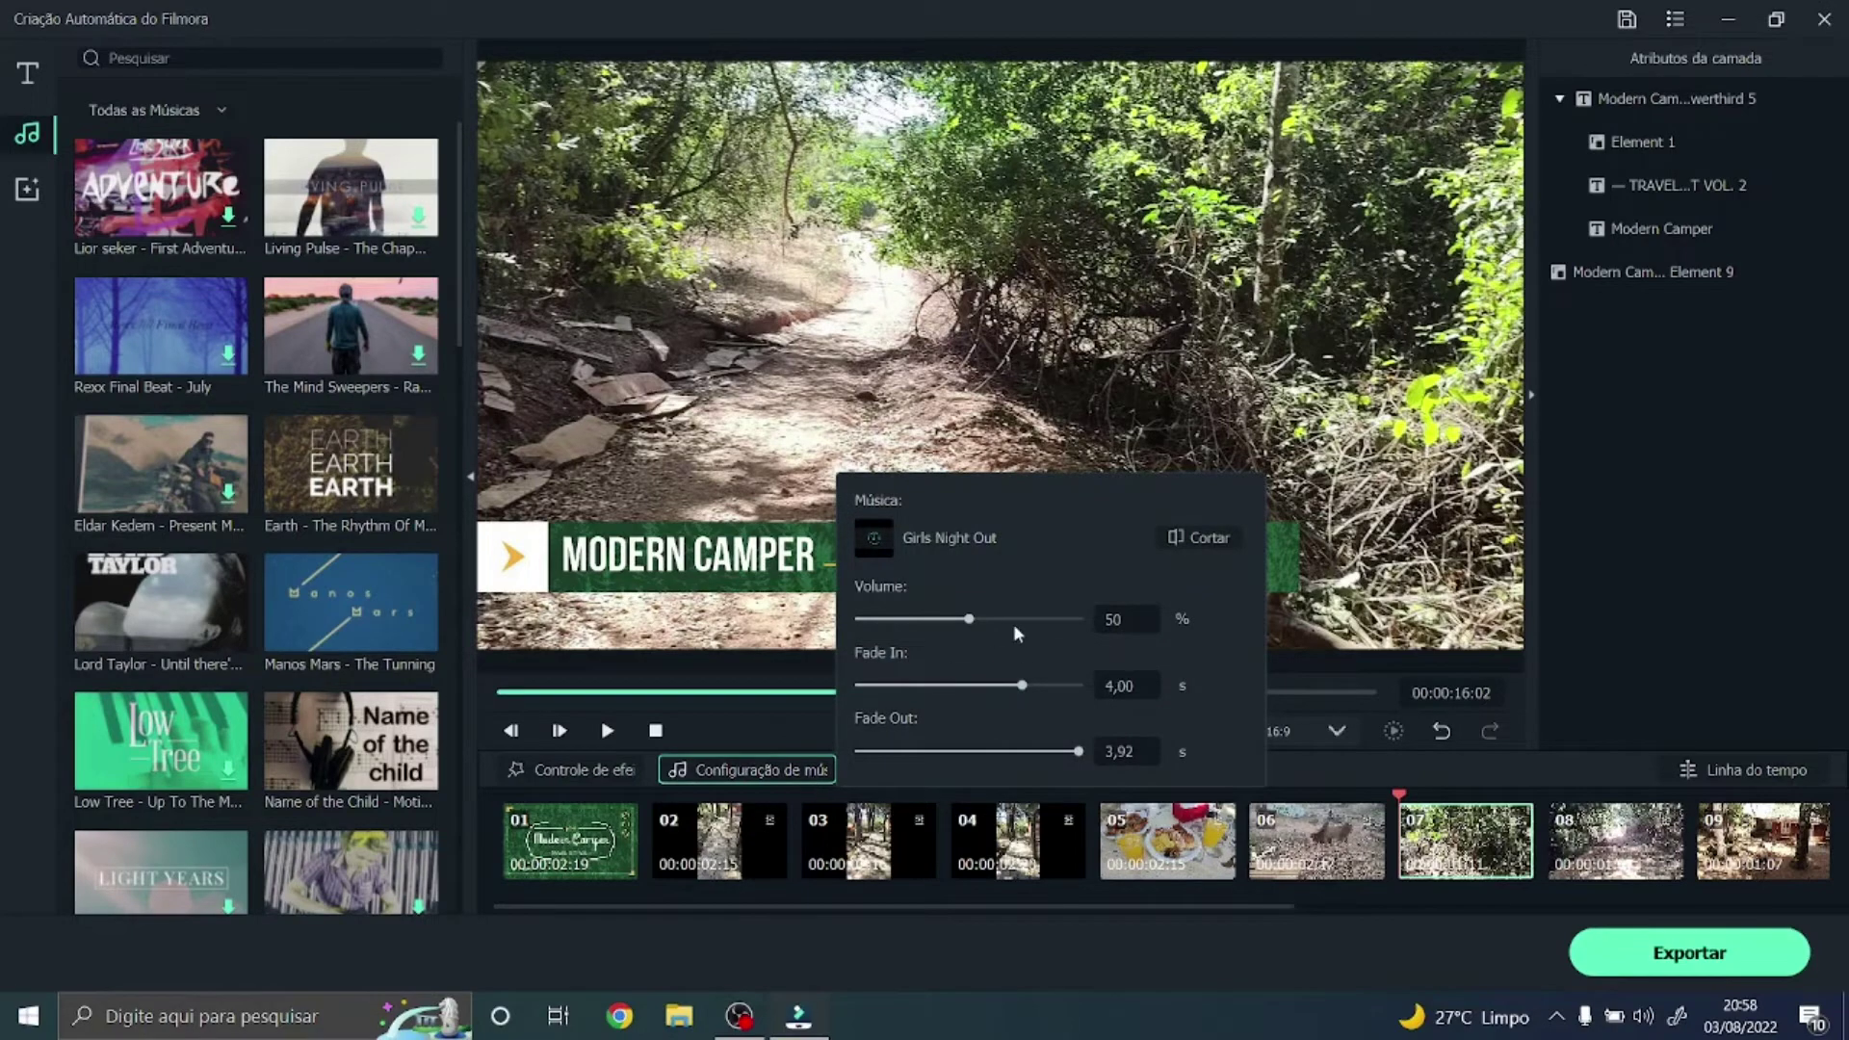
{"action": "left_click_drag", "start_coordinate": [983, 622], "coordinate": [1019, 684]}
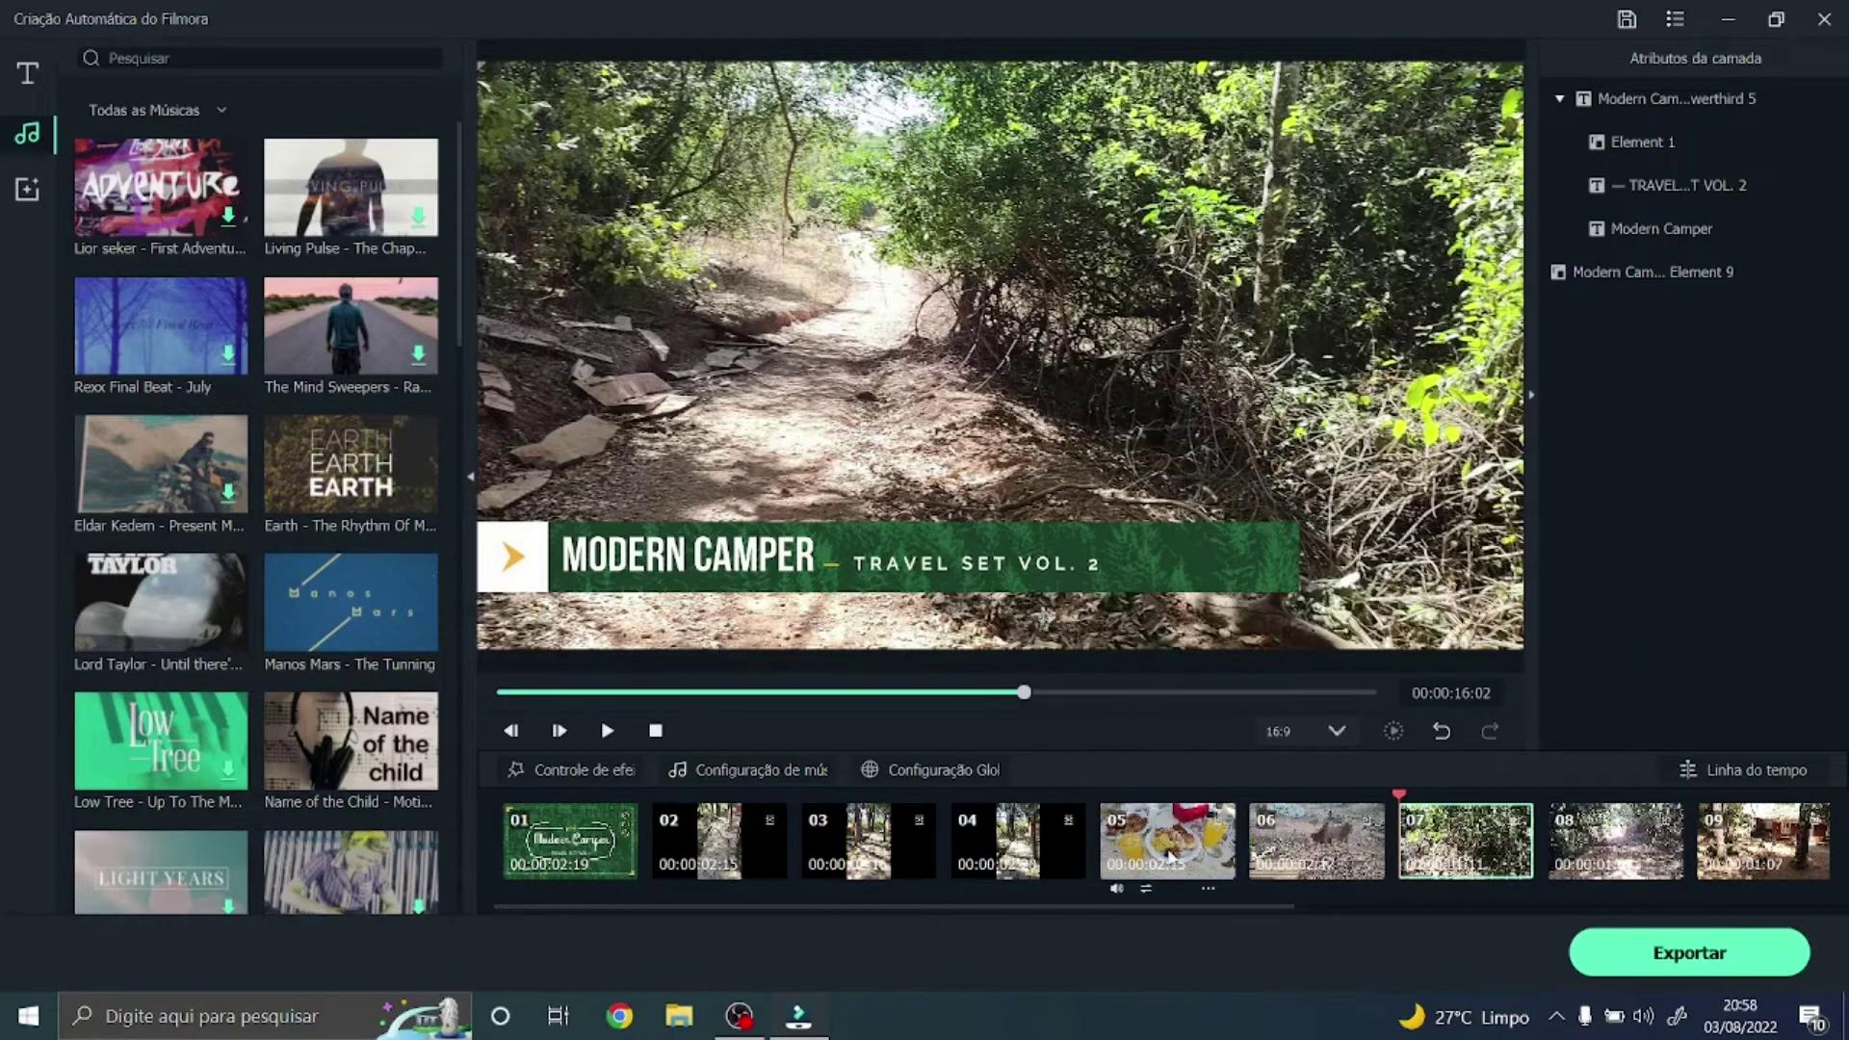
{"action": "left_click", "coordinate": [933, 768]}
{"action": "left_click", "coordinate": [1169, 603]}
{"action": "left_click", "coordinate": [1169, 603]}
{"action": "left_click", "coordinate": [1106, 684]}
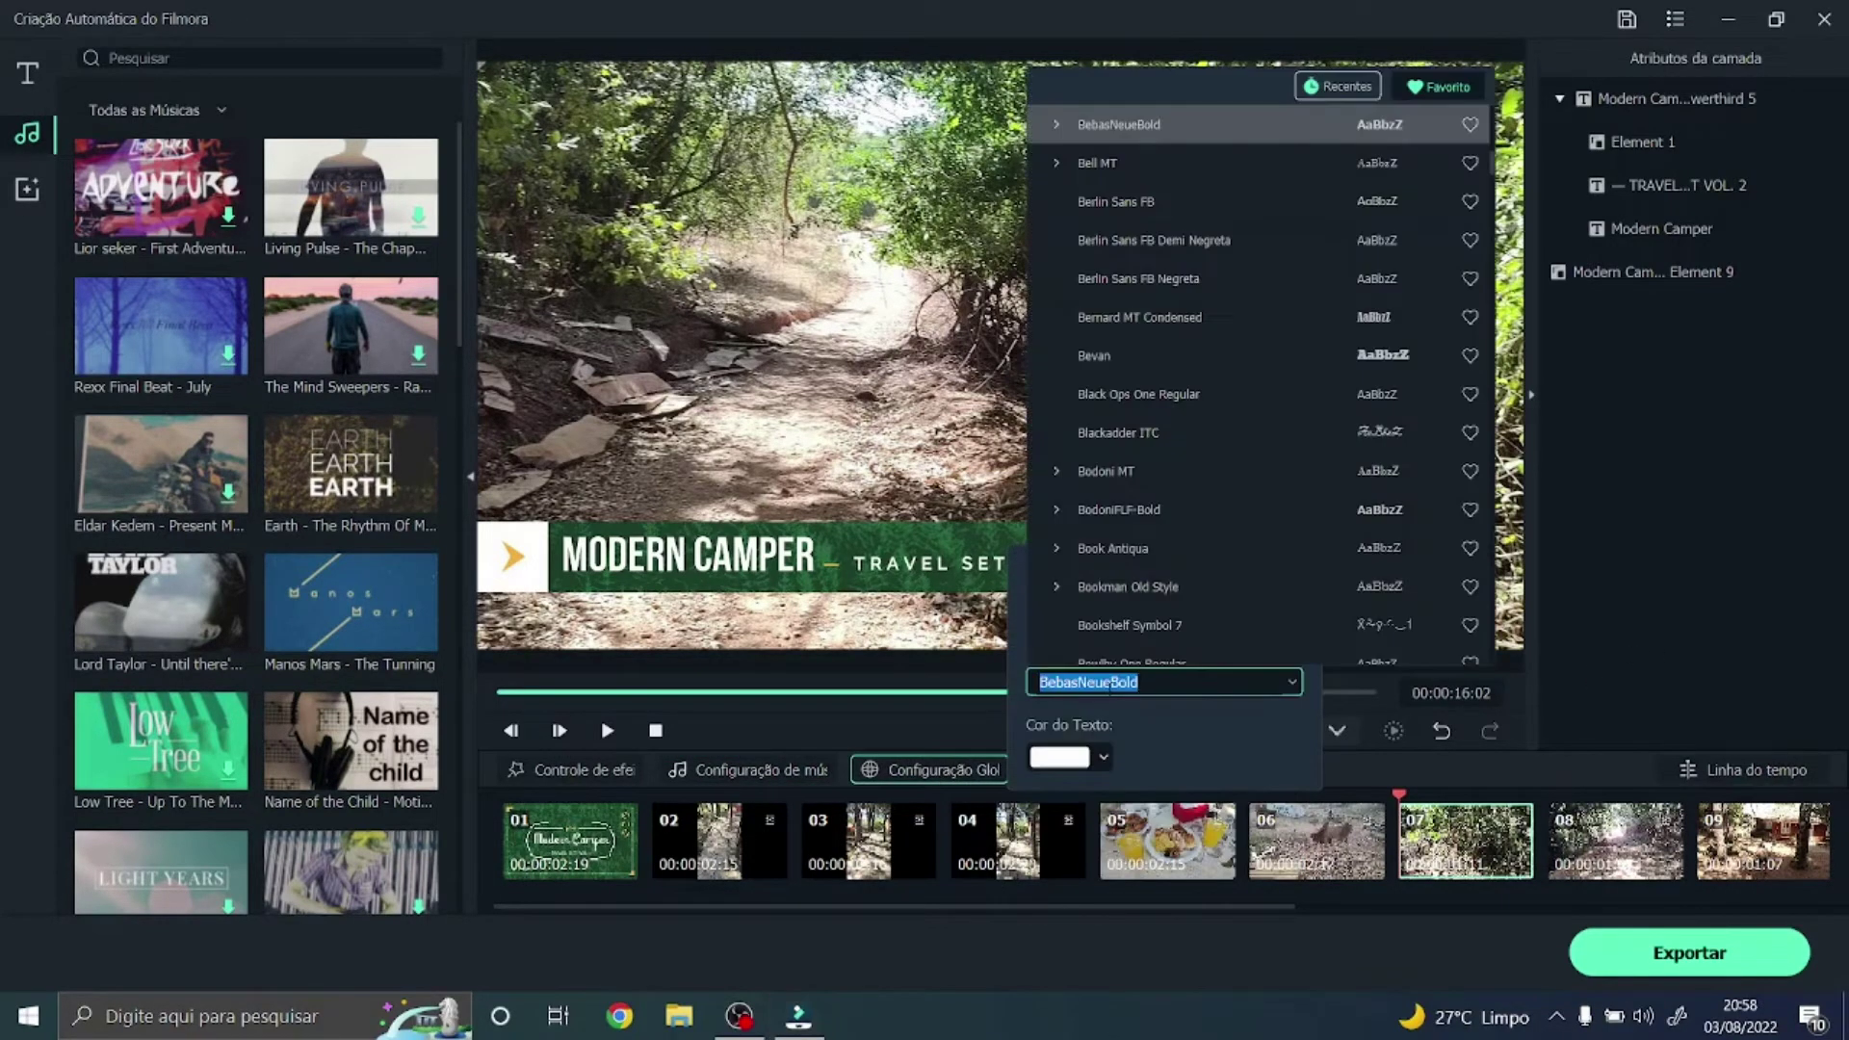
{"action": "left_click", "coordinate": [1223, 758]}
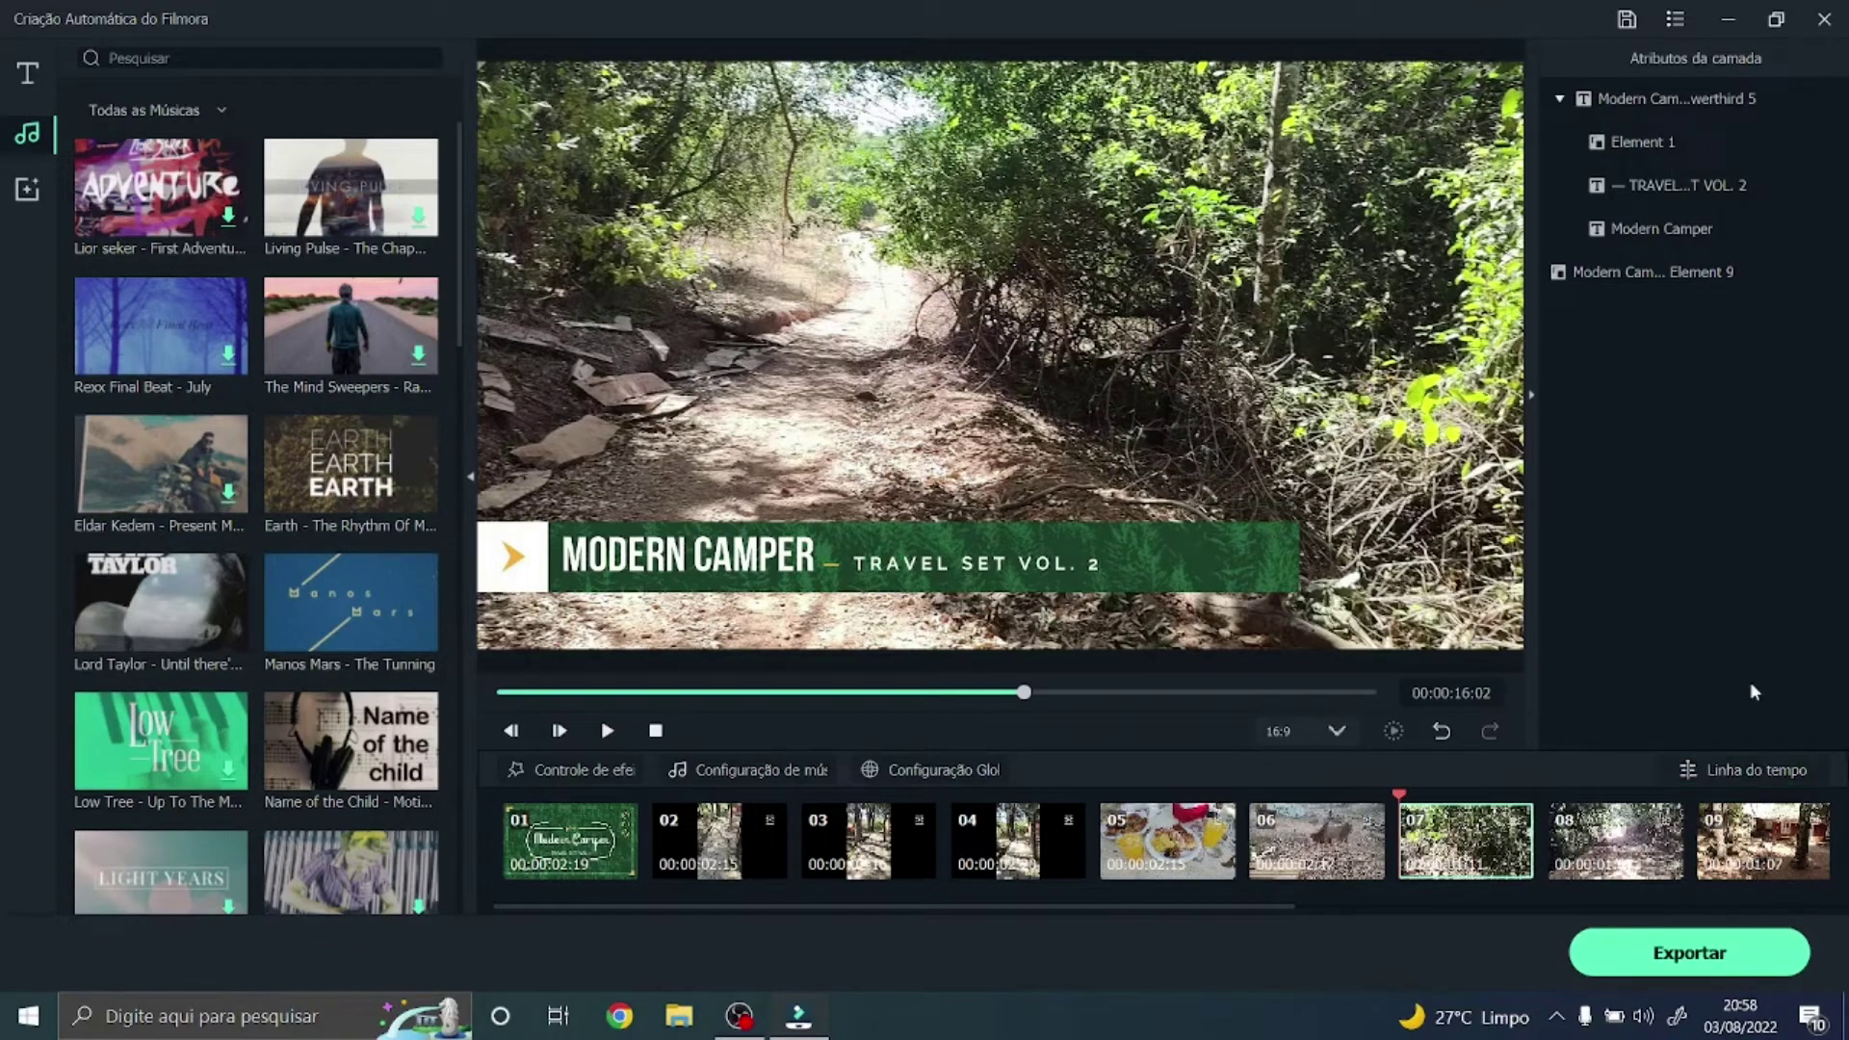
- Open the automatically created video in the full timeline editor and enlarge the timeline area
{"action": "left_click", "coordinate": [1726, 776]}
{"action": "left_click", "coordinate": [884, 493]}
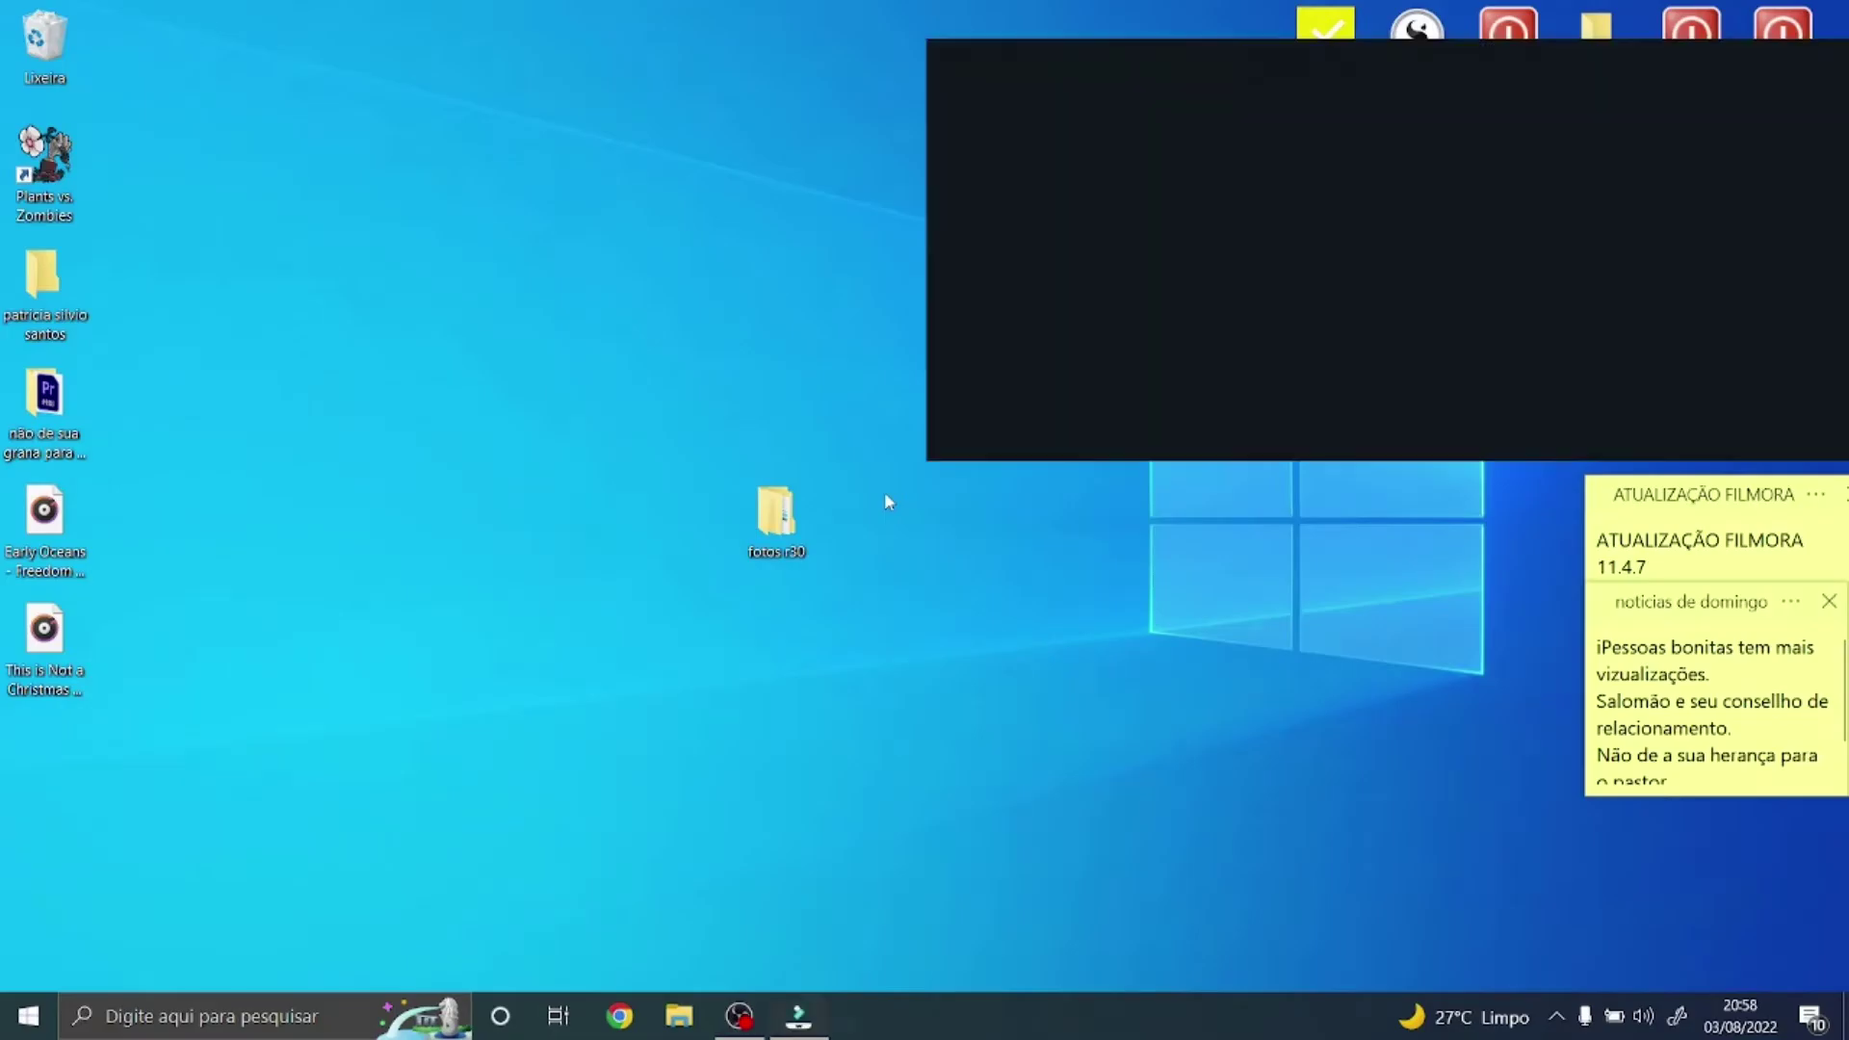
{"action": "scroll", "coordinate": [882, 491], "scroll_direction": "down", "scroll_amount": 2}
{"action": "scroll", "coordinate": [876, 531], "scroll_direction": "up", "scroll_amount": 2}
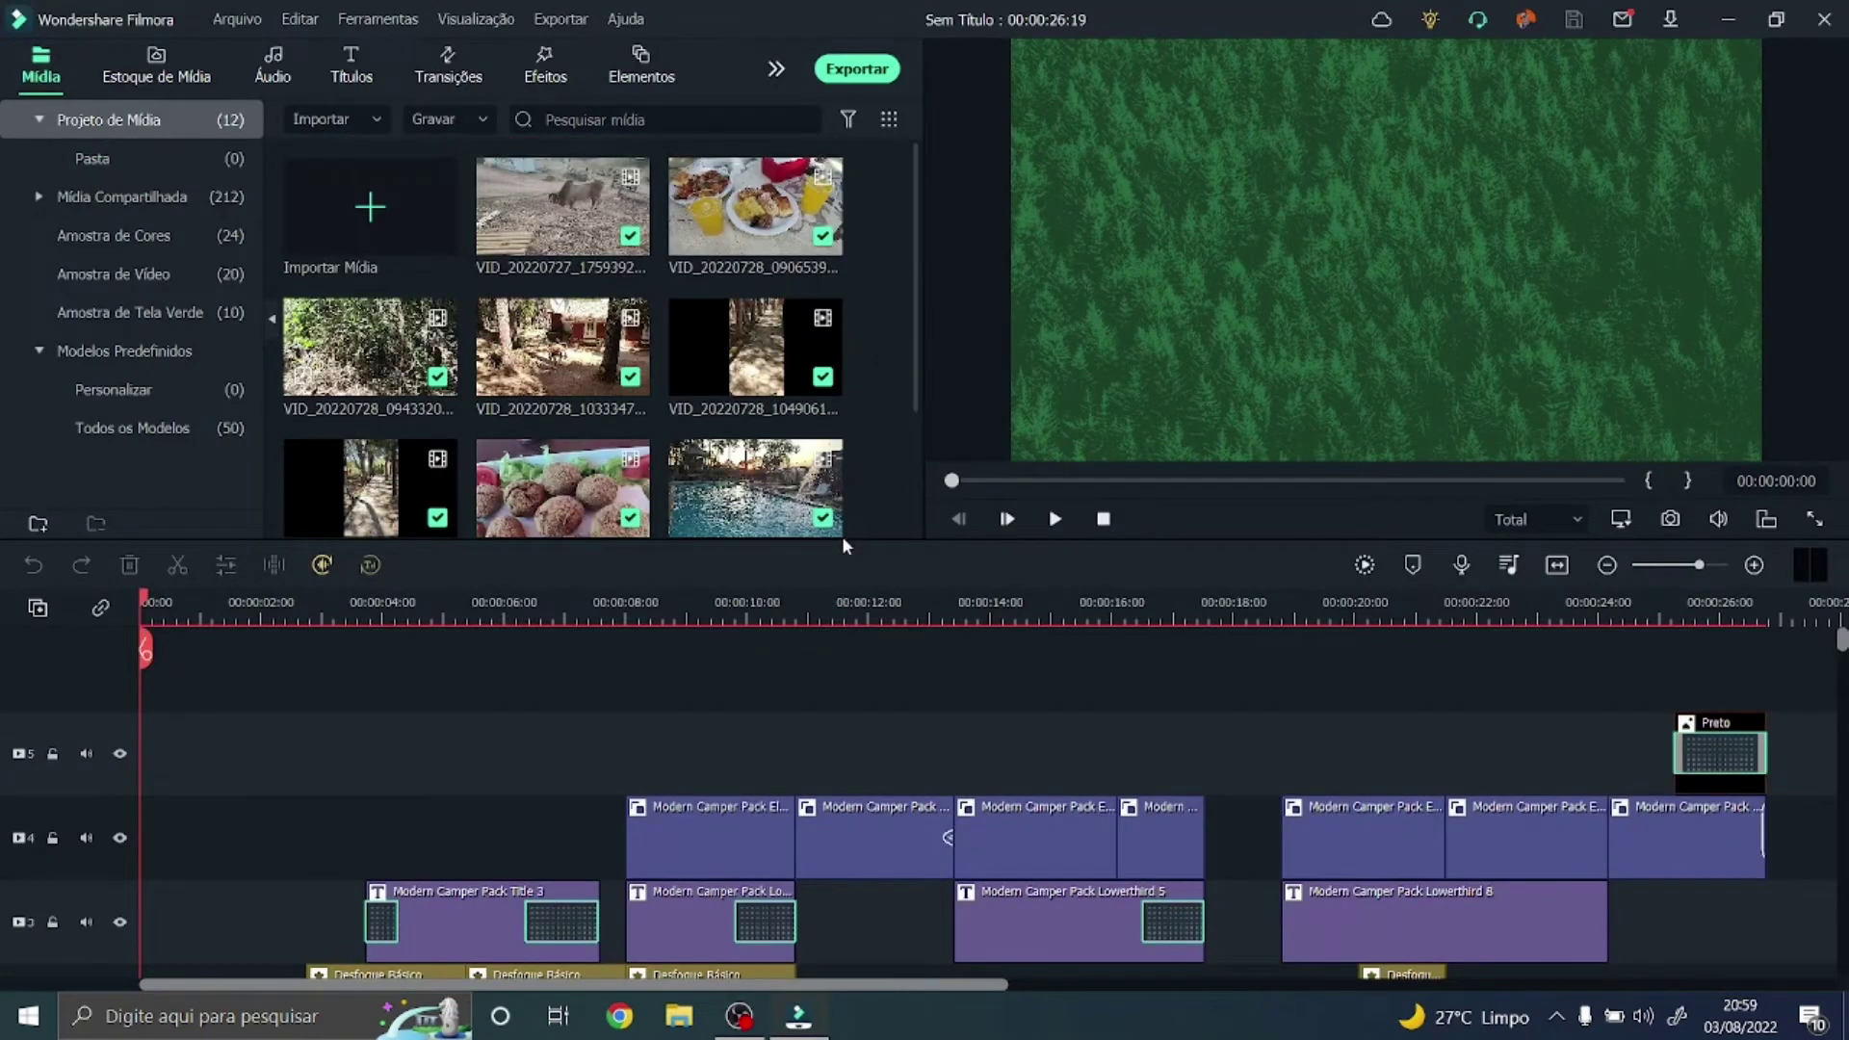
{"action": "left_click_drag", "start_coordinate": [843, 540], "coordinate": [840, 483]}
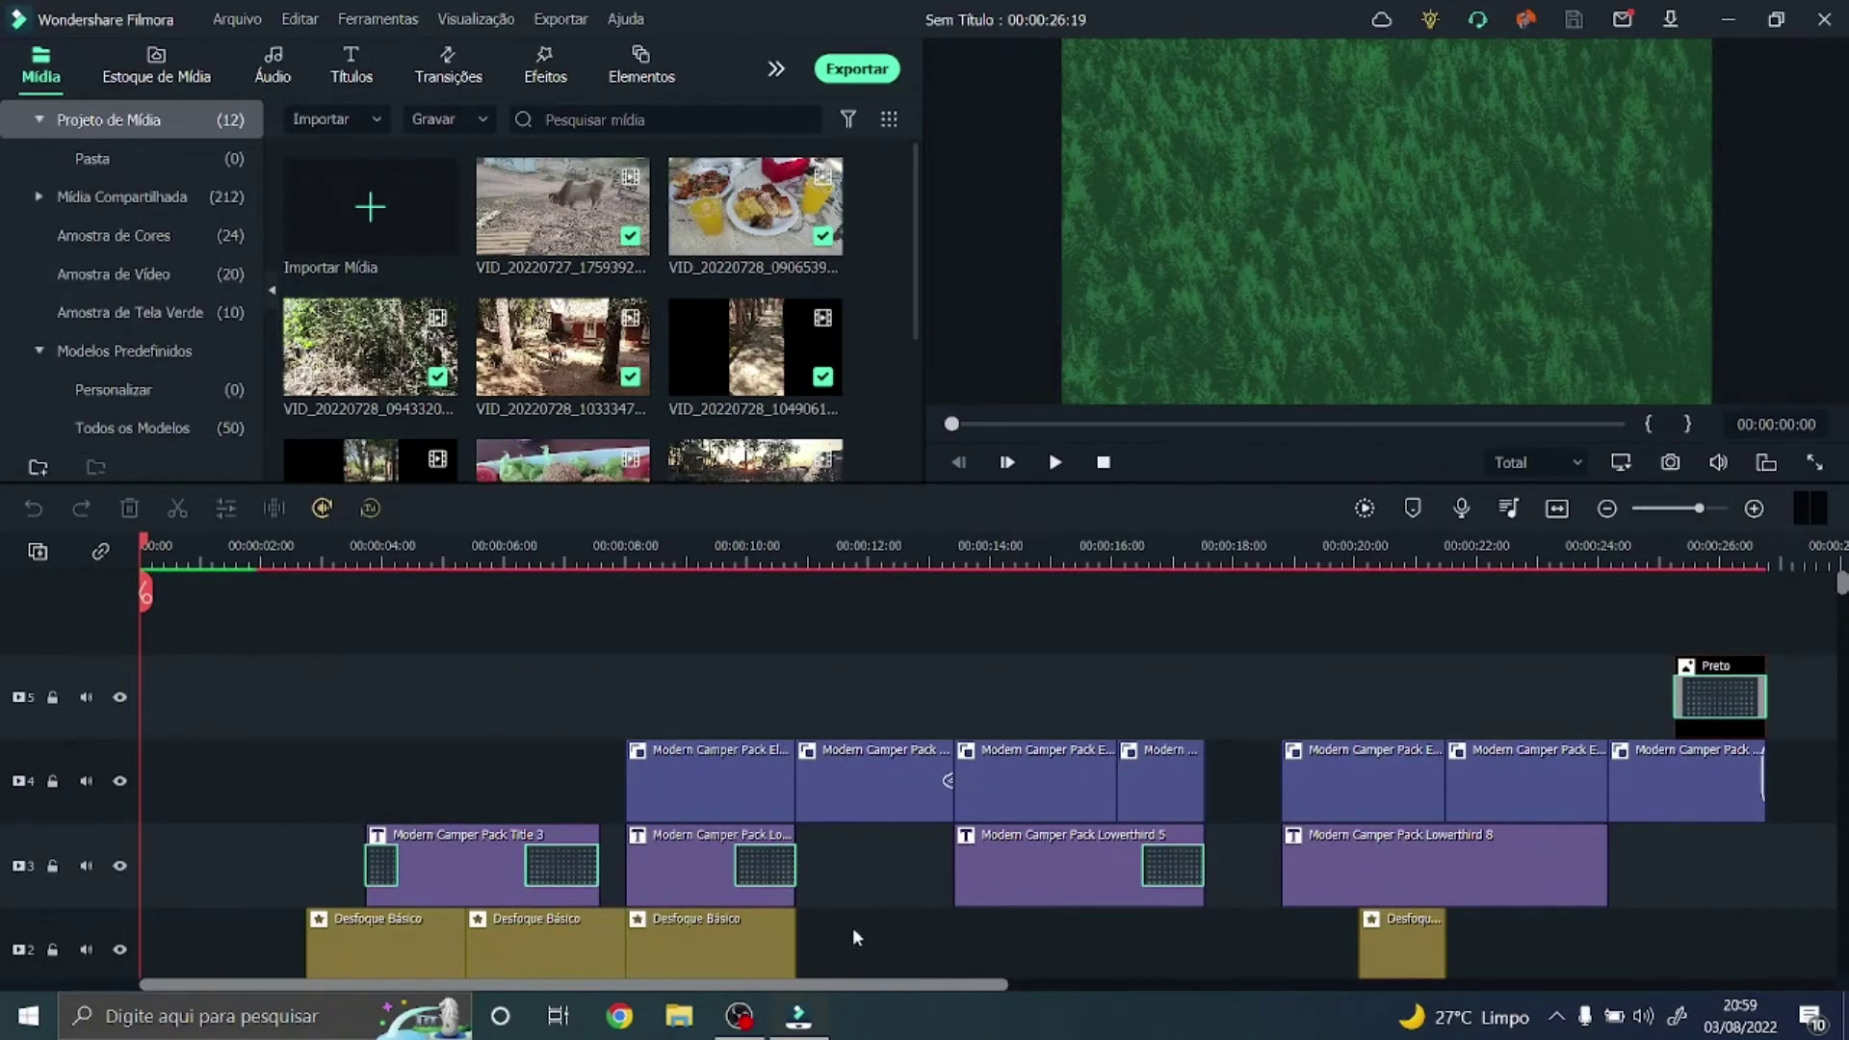
- Delete all the Girls Night Out music clips from audio track 2
{"action": "left_click_drag", "start_coordinate": [1837, 589], "coordinate": [1835, 963]}
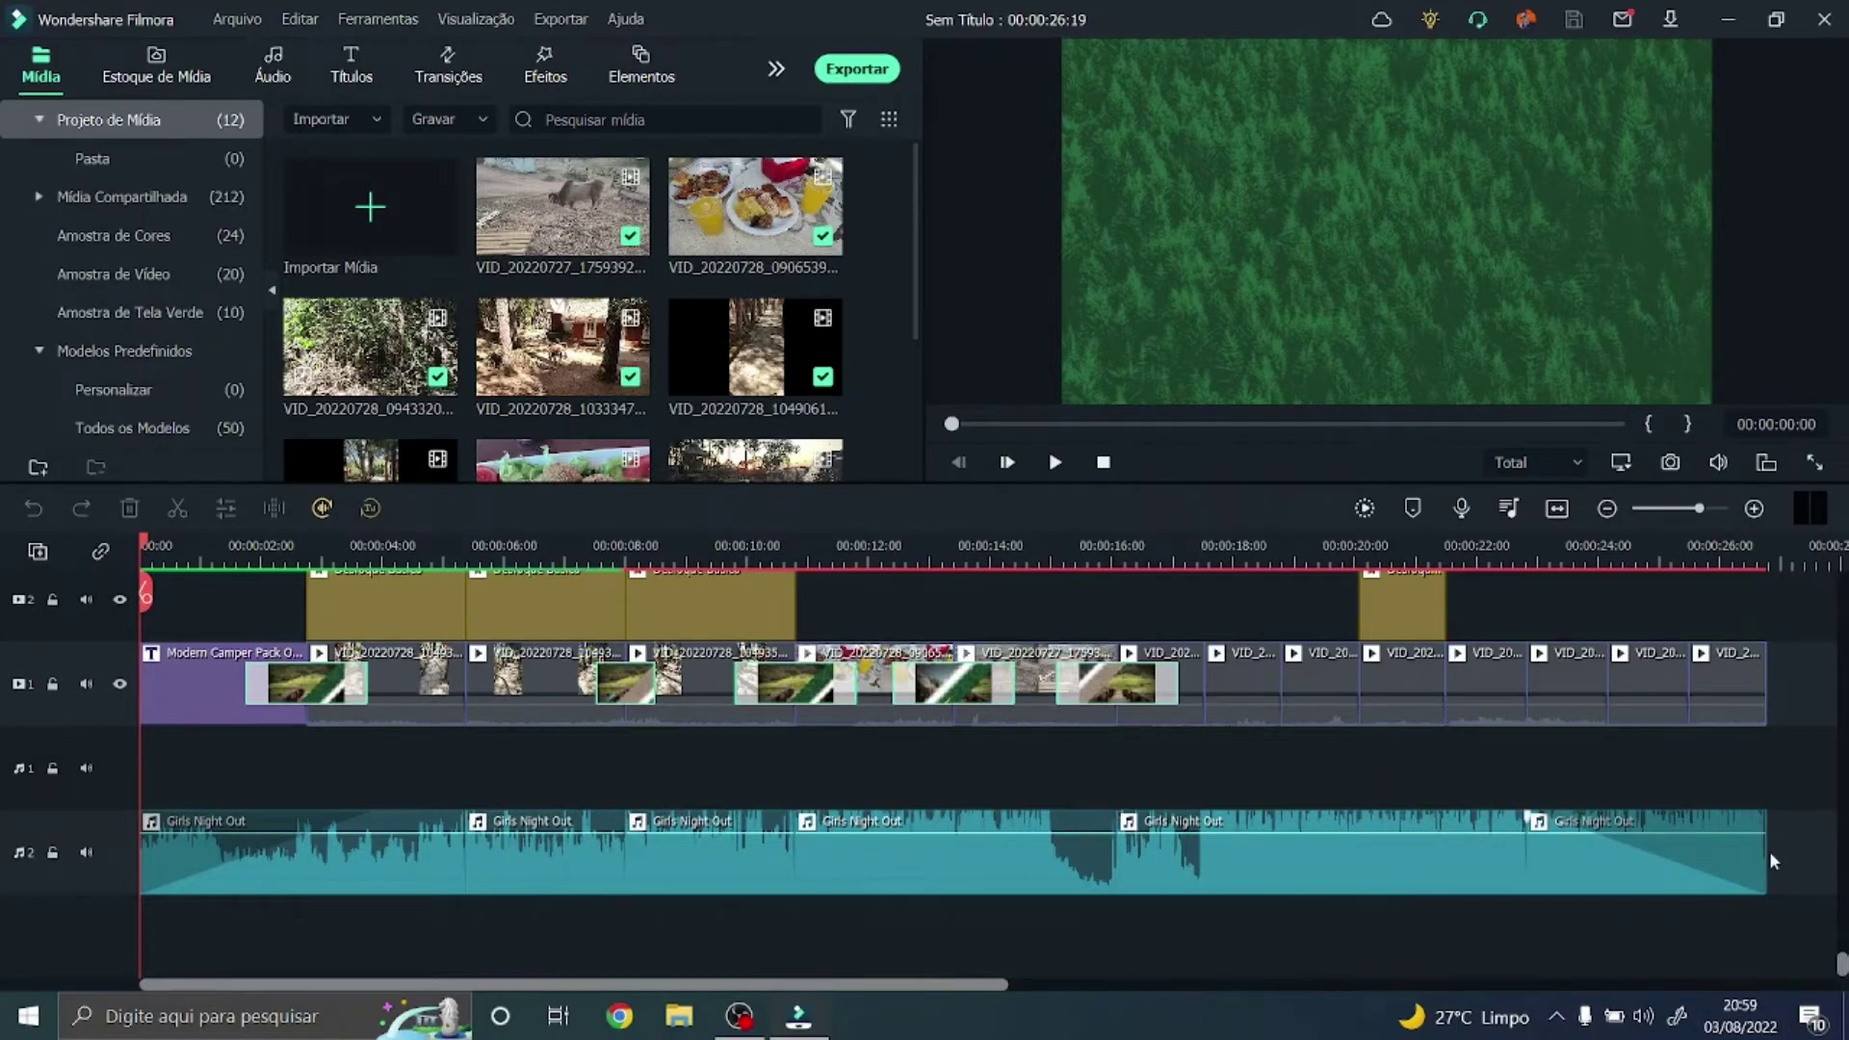
{"action": "left_click", "coordinate": [291, 876]}
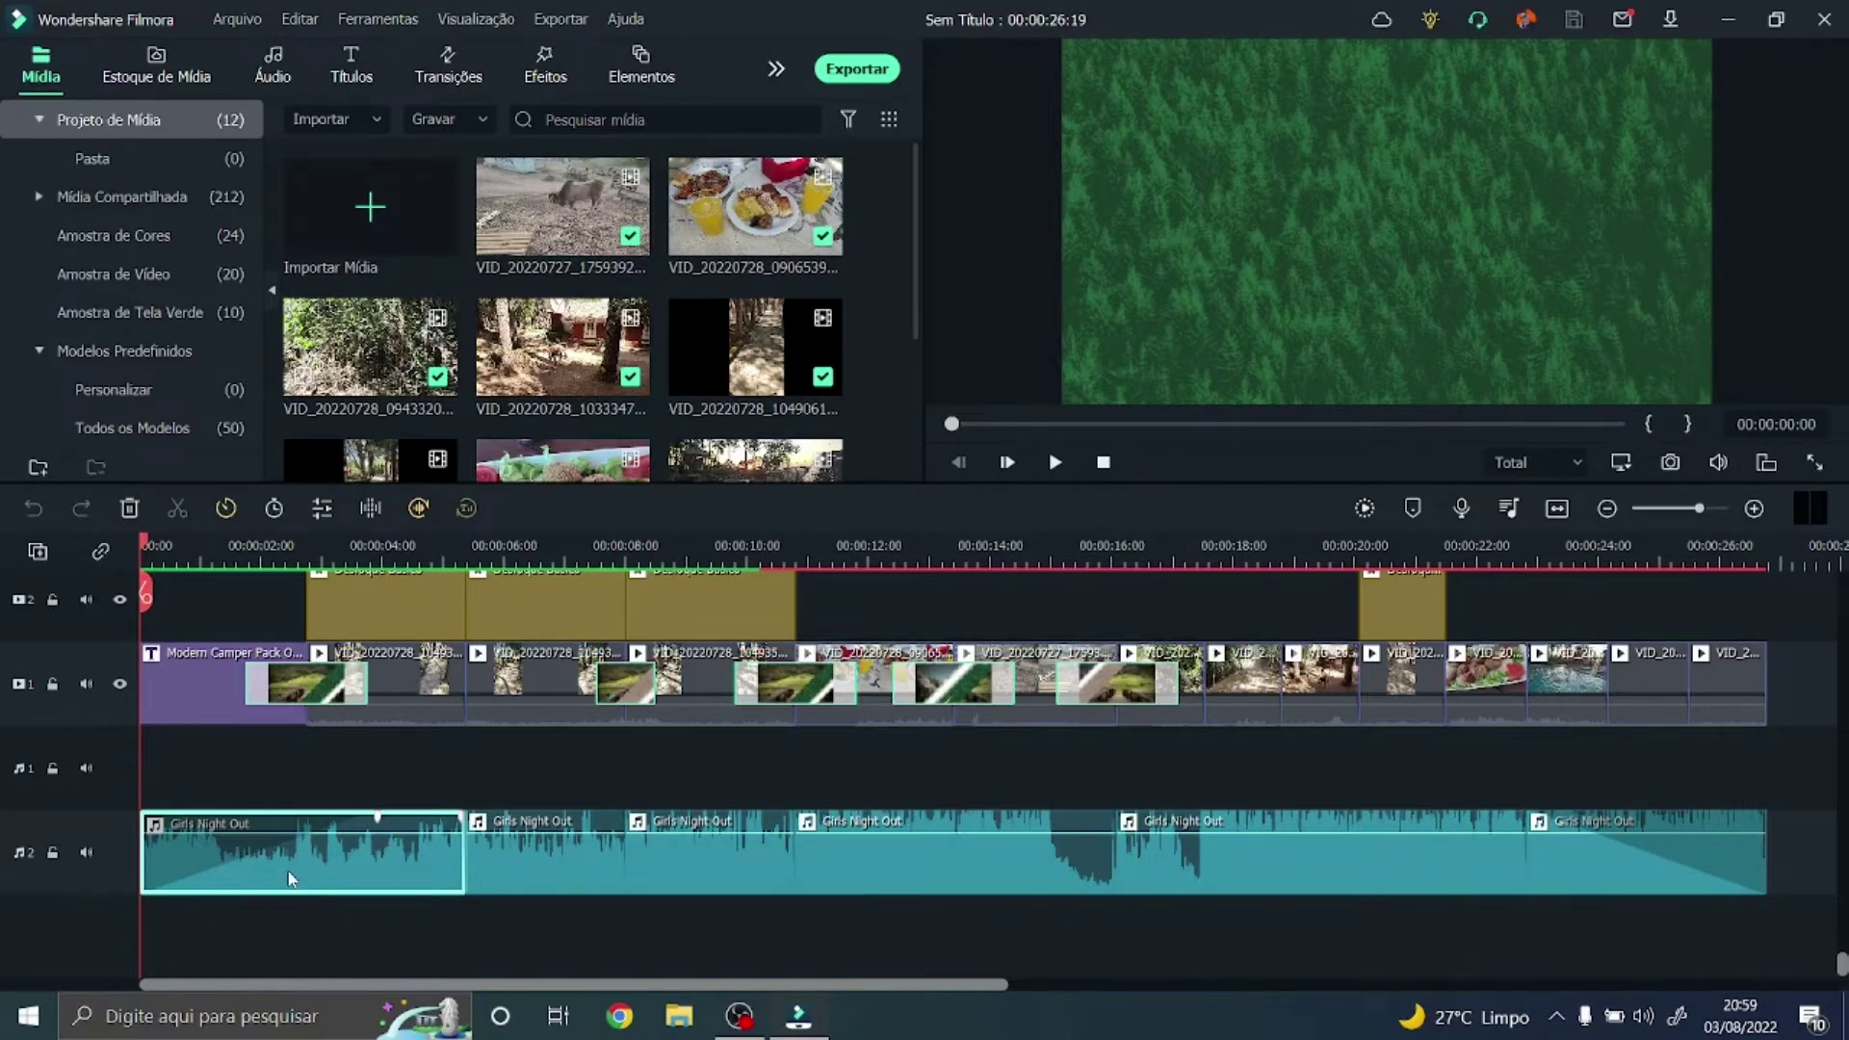
{"action": "key", "text": "Delete"}
{"action": "left_click", "coordinate": [923, 870]}
{"action": "key", "text": "Delete"}
{"action": "left_click", "coordinate": [1283, 874]}
{"action": "key", "text": "Delete"}
{"action": "left_click", "coordinate": [752, 871]}
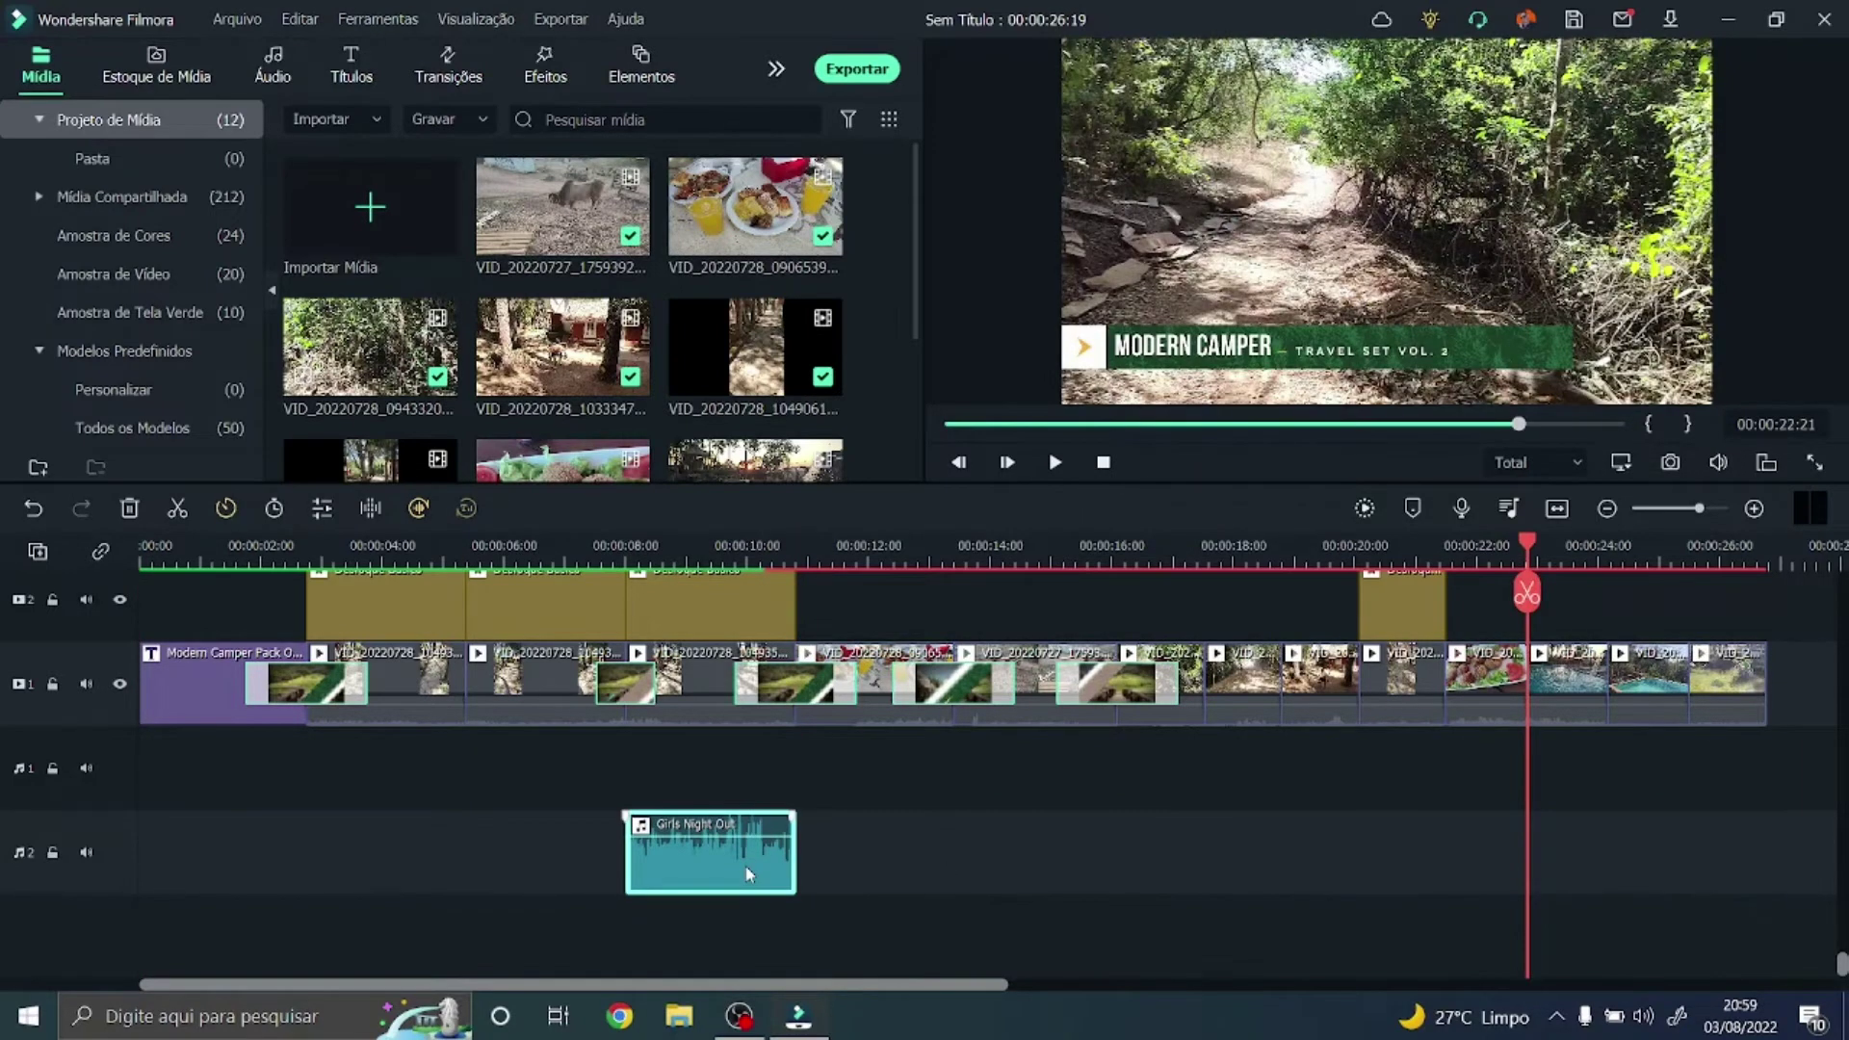
{"action": "key", "text": "Delete"}
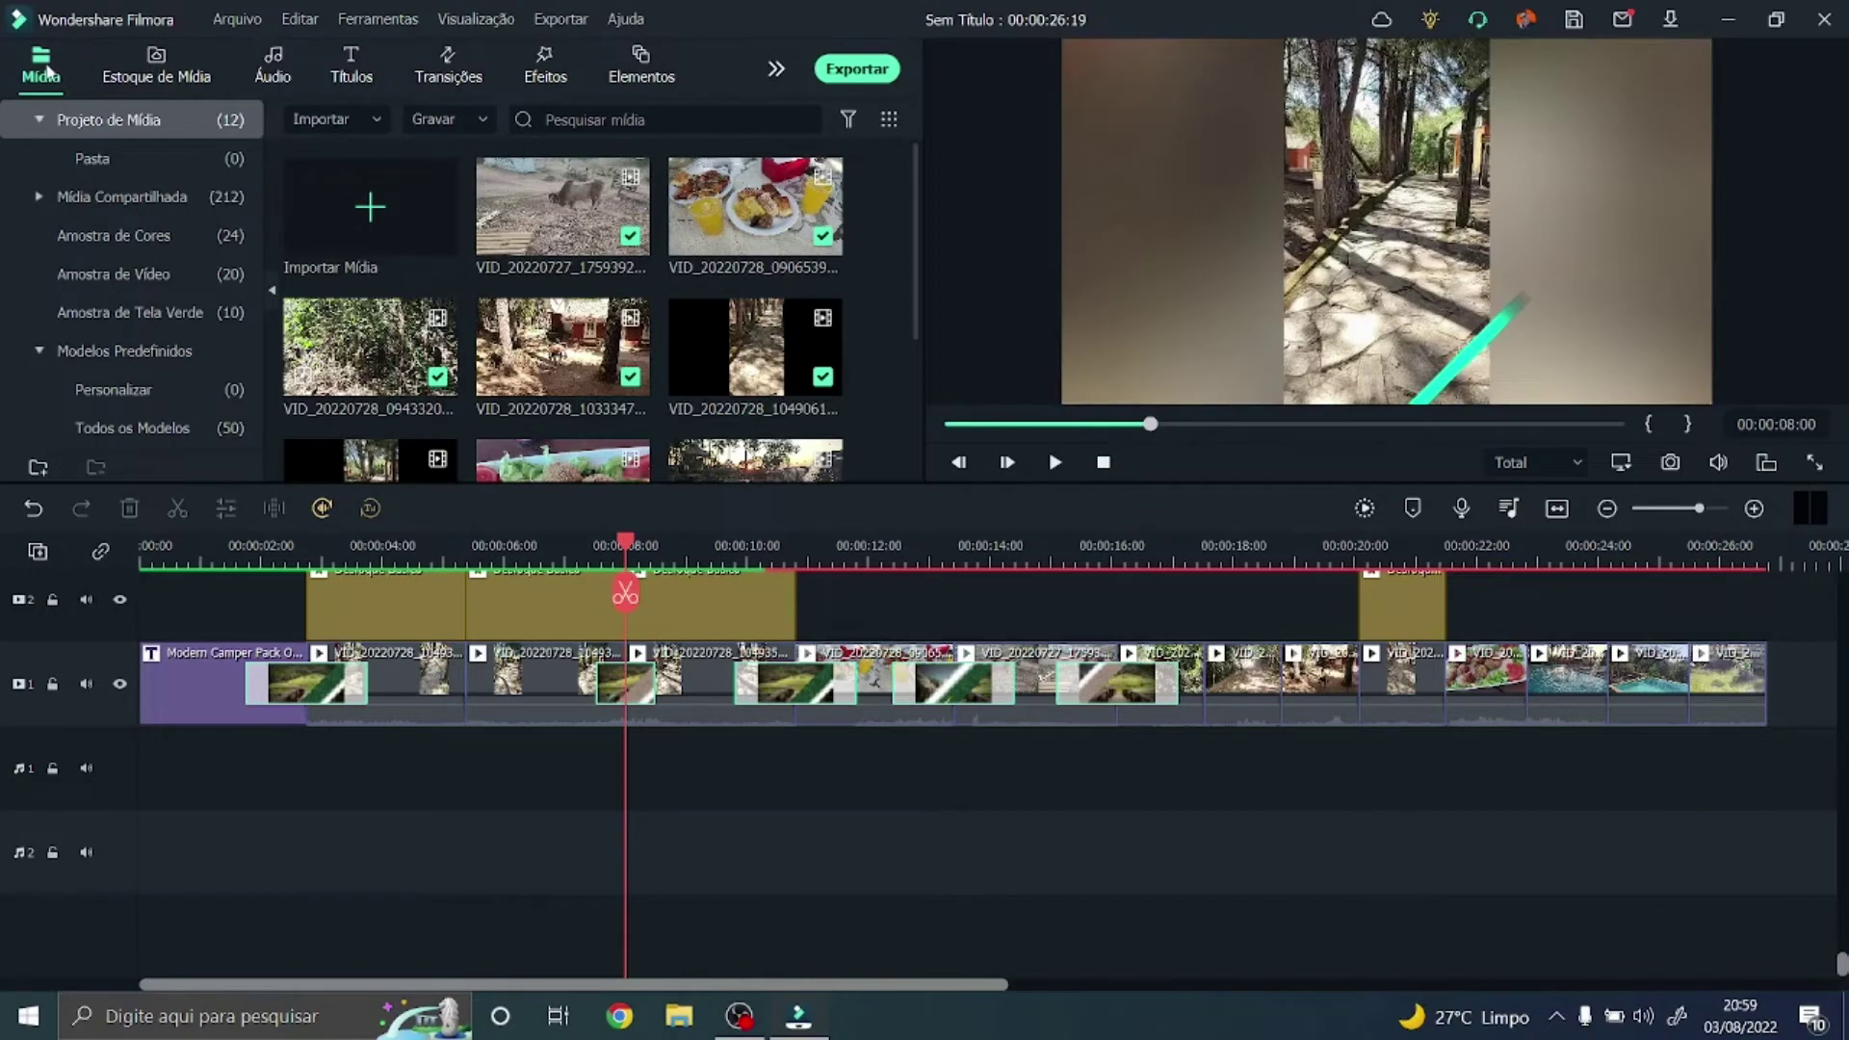
- Import "This is Not a Christmas Song - NEFFEX" from the desktop and place it at the start of audio track 1
{"action": "left_click", "coordinate": [355, 216]}
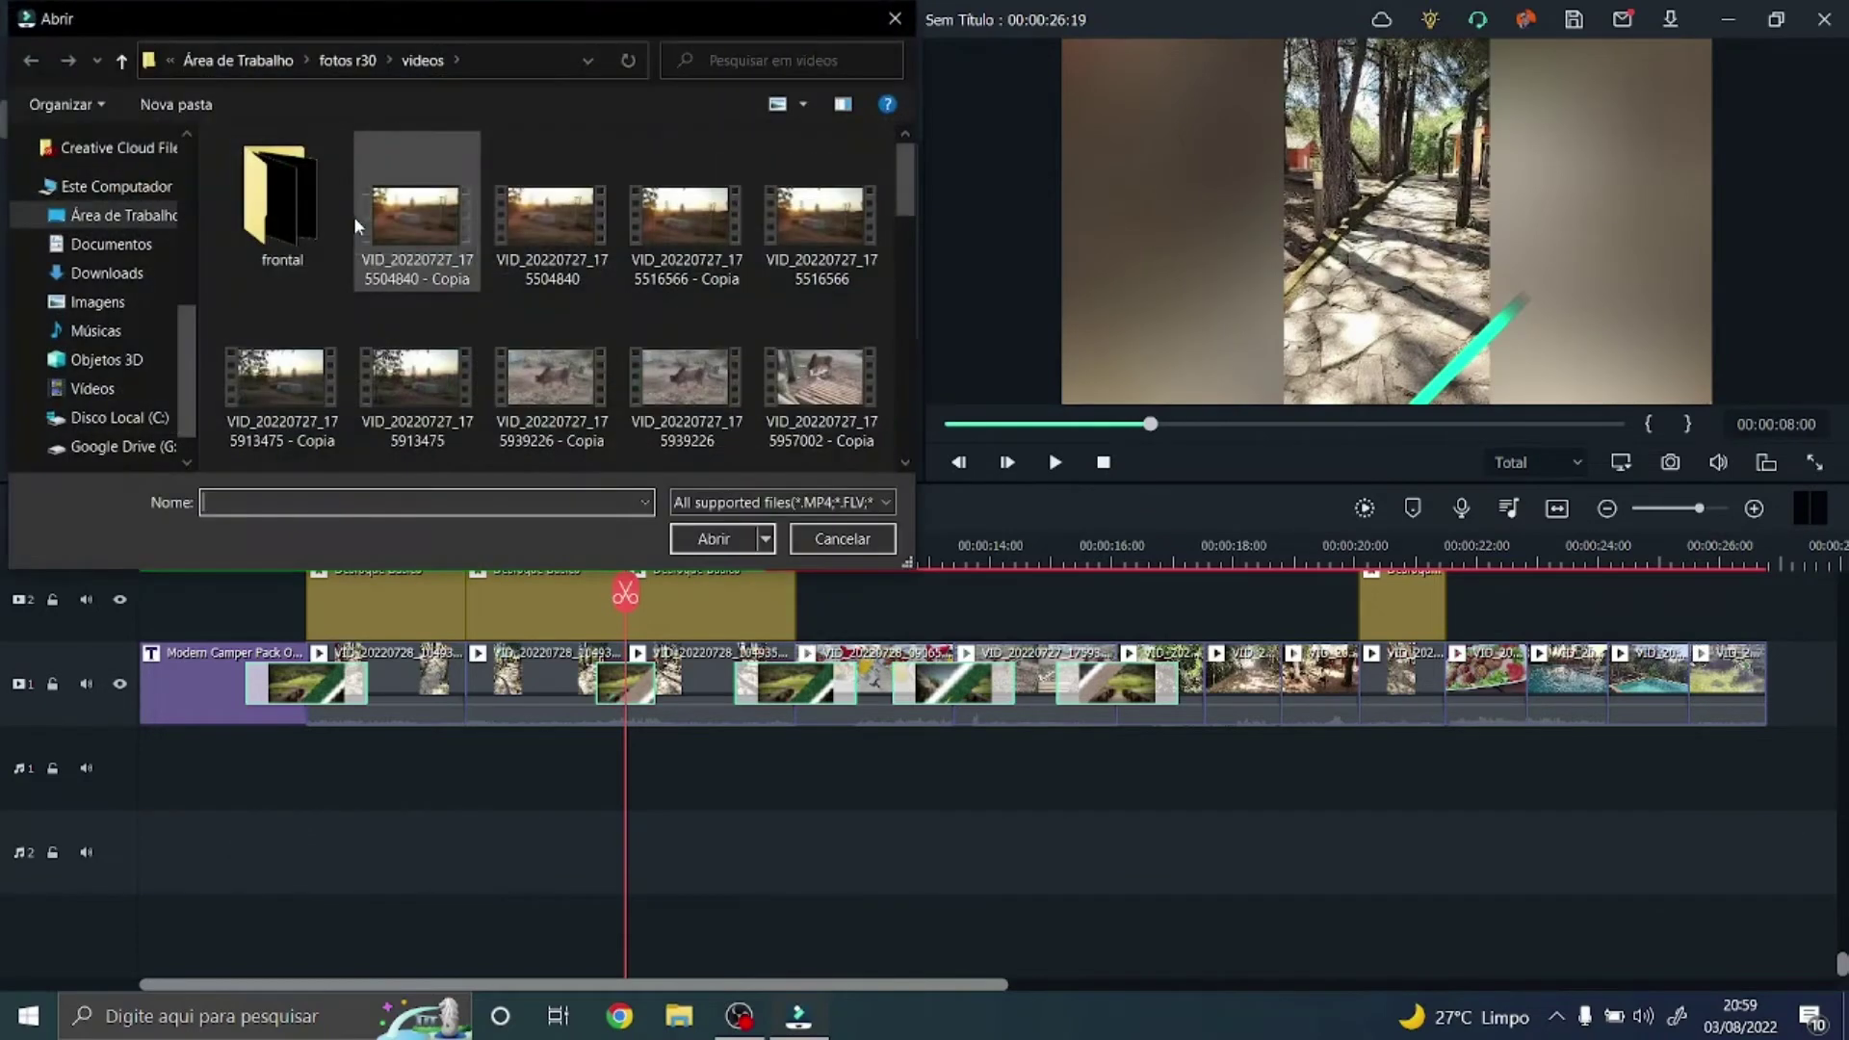
{"action": "left_click", "coordinate": [163, 214]}
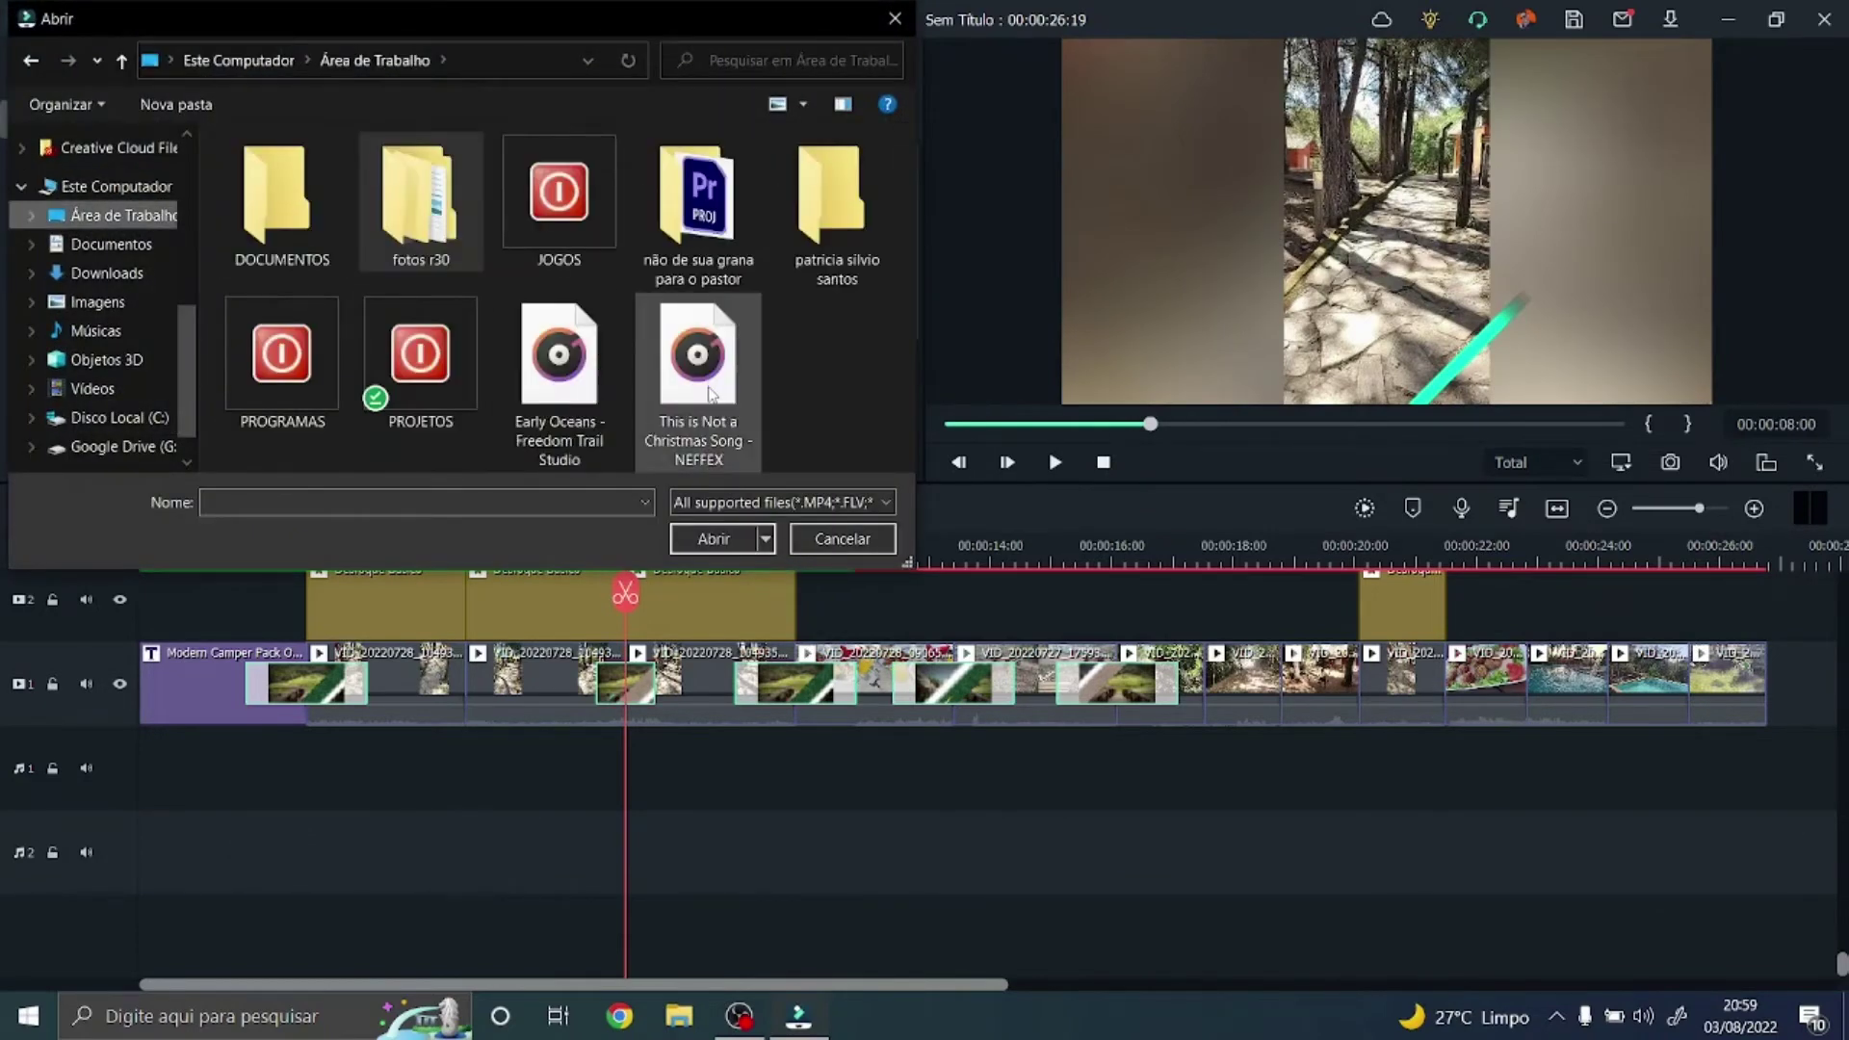
{"action": "double_click", "coordinate": [708, 393]}
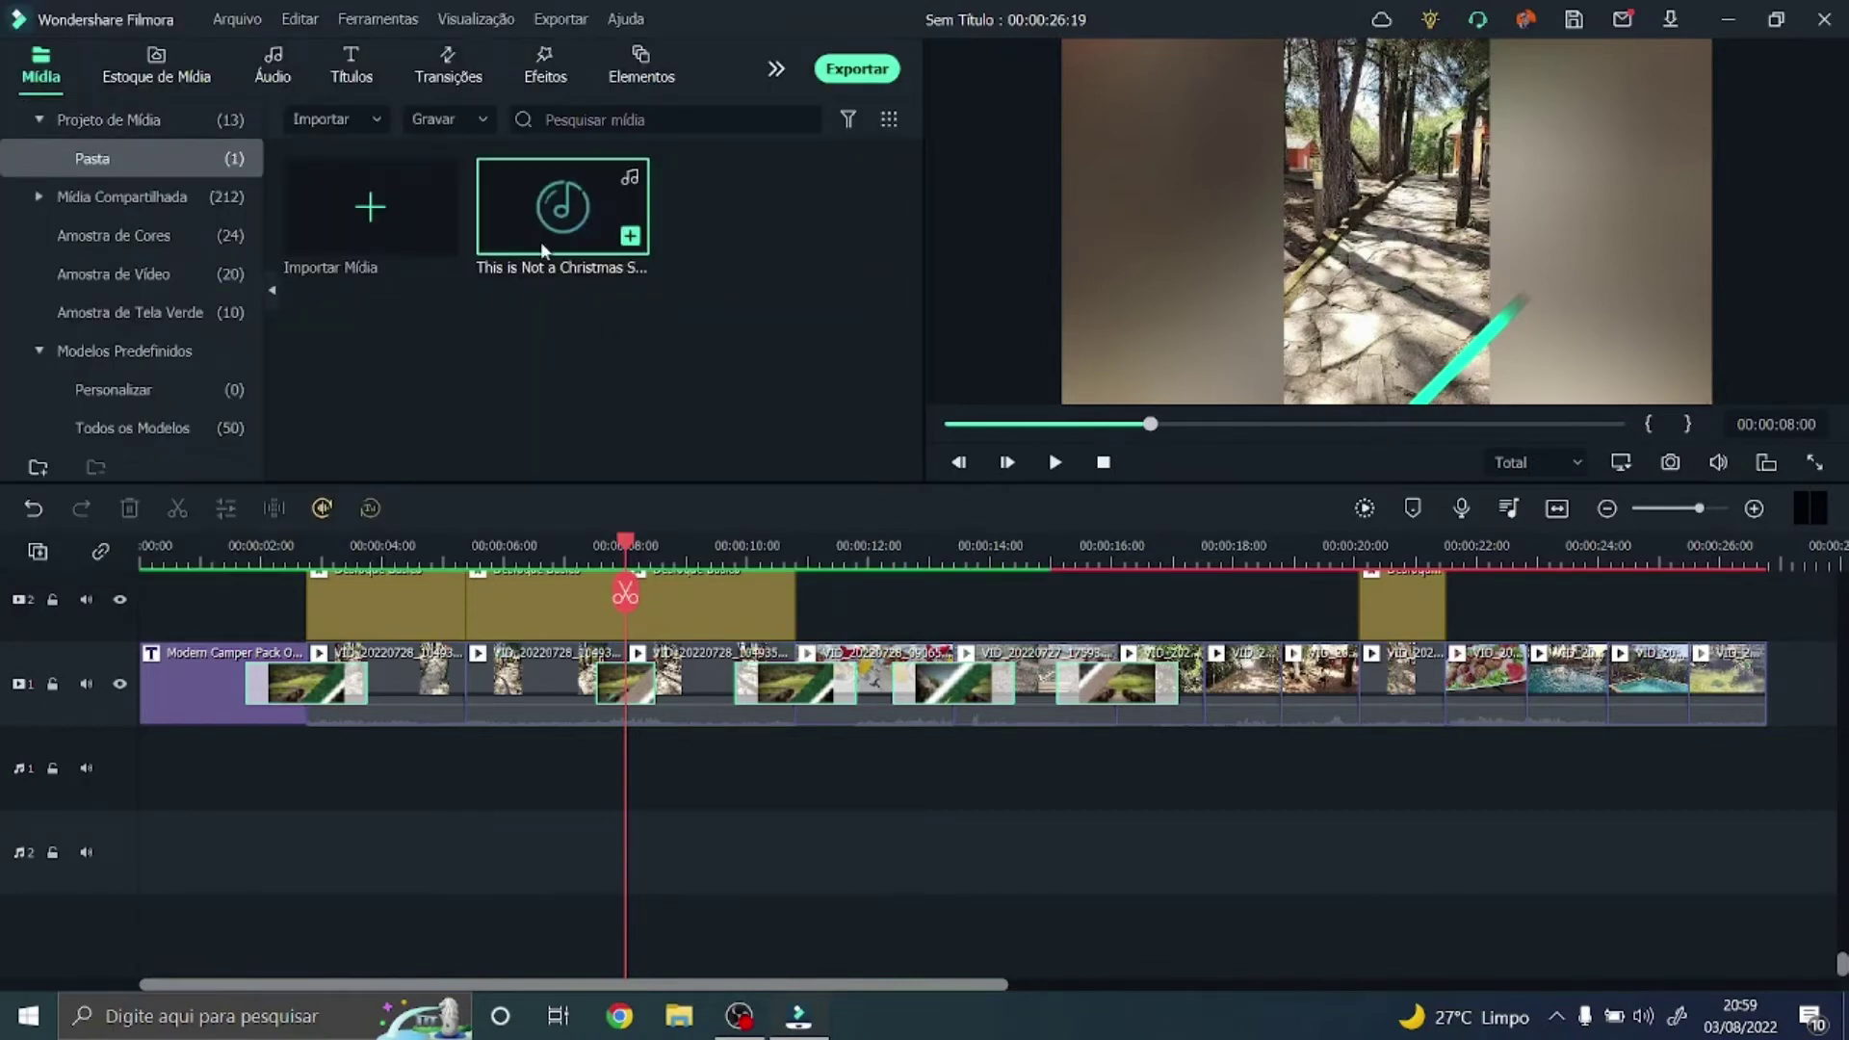
{"action": "left_click_drag", "start_coordinate": [421, 671], "coordinate": [295, 616]}
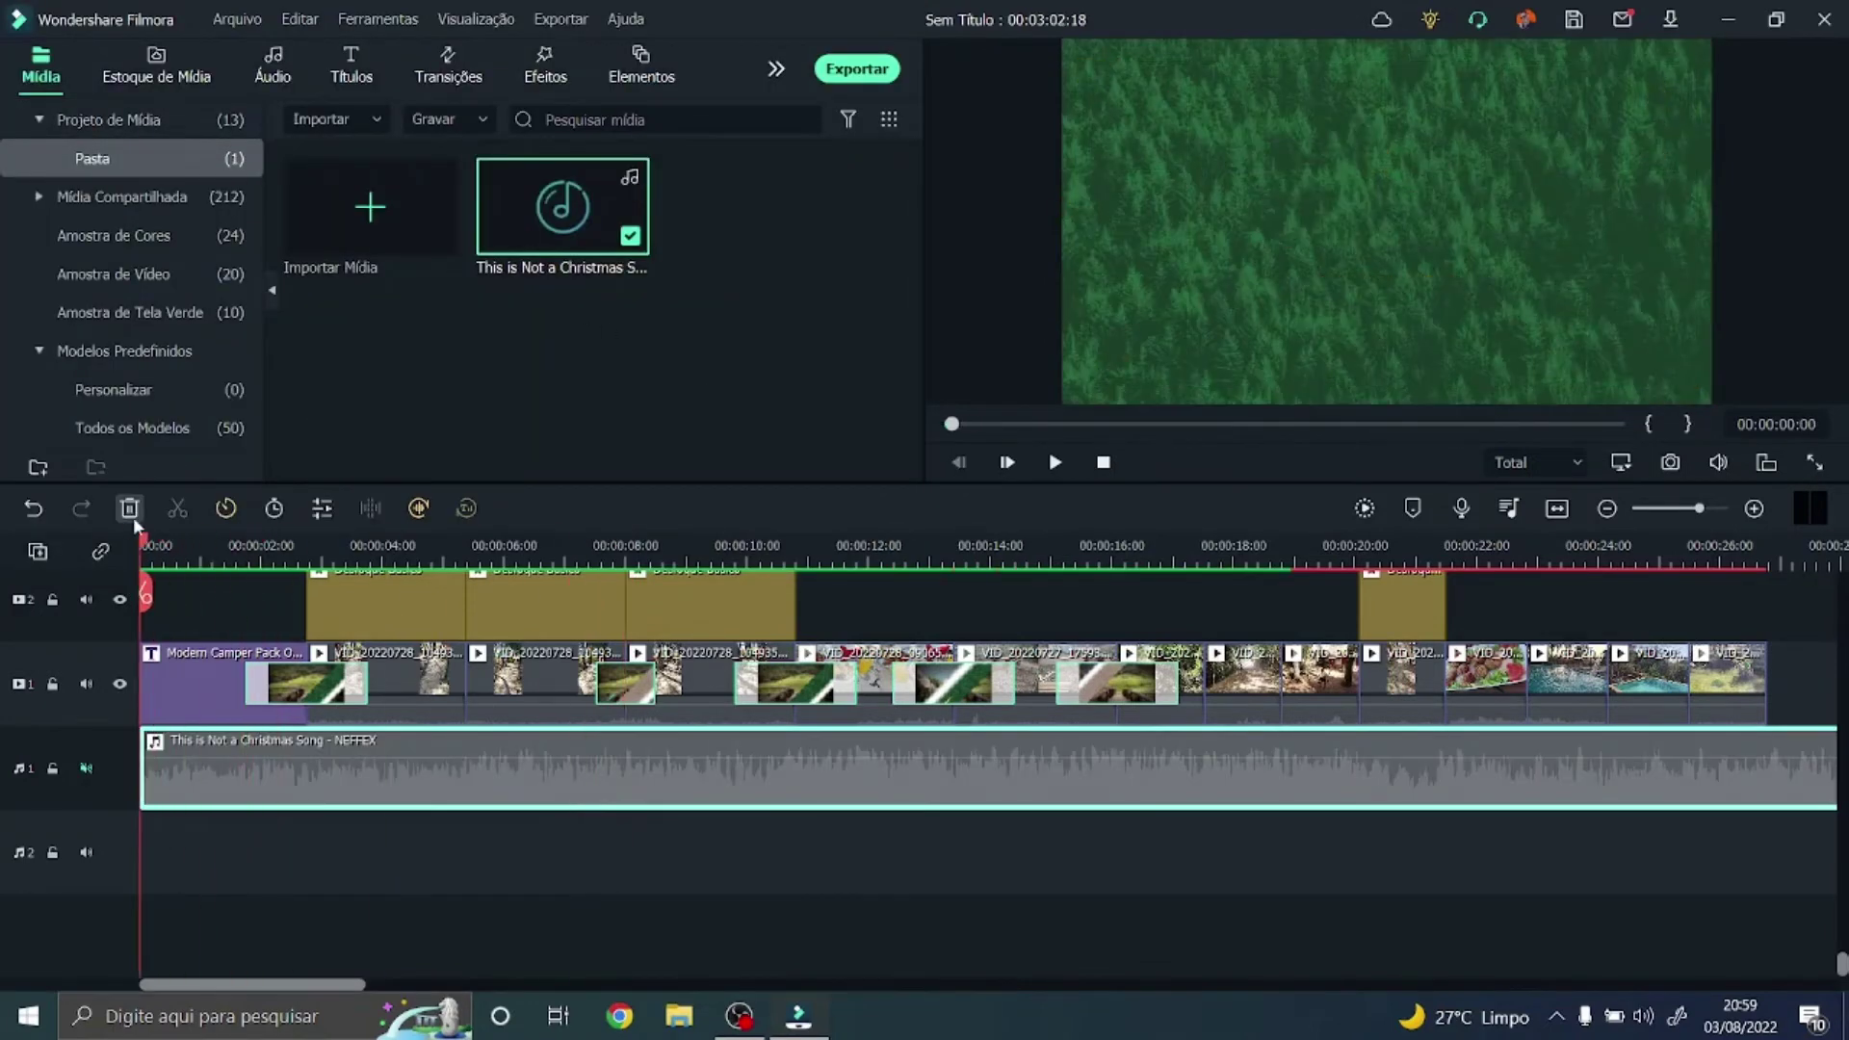
{"action": "left_click", "coordinate": [1059, 466]}
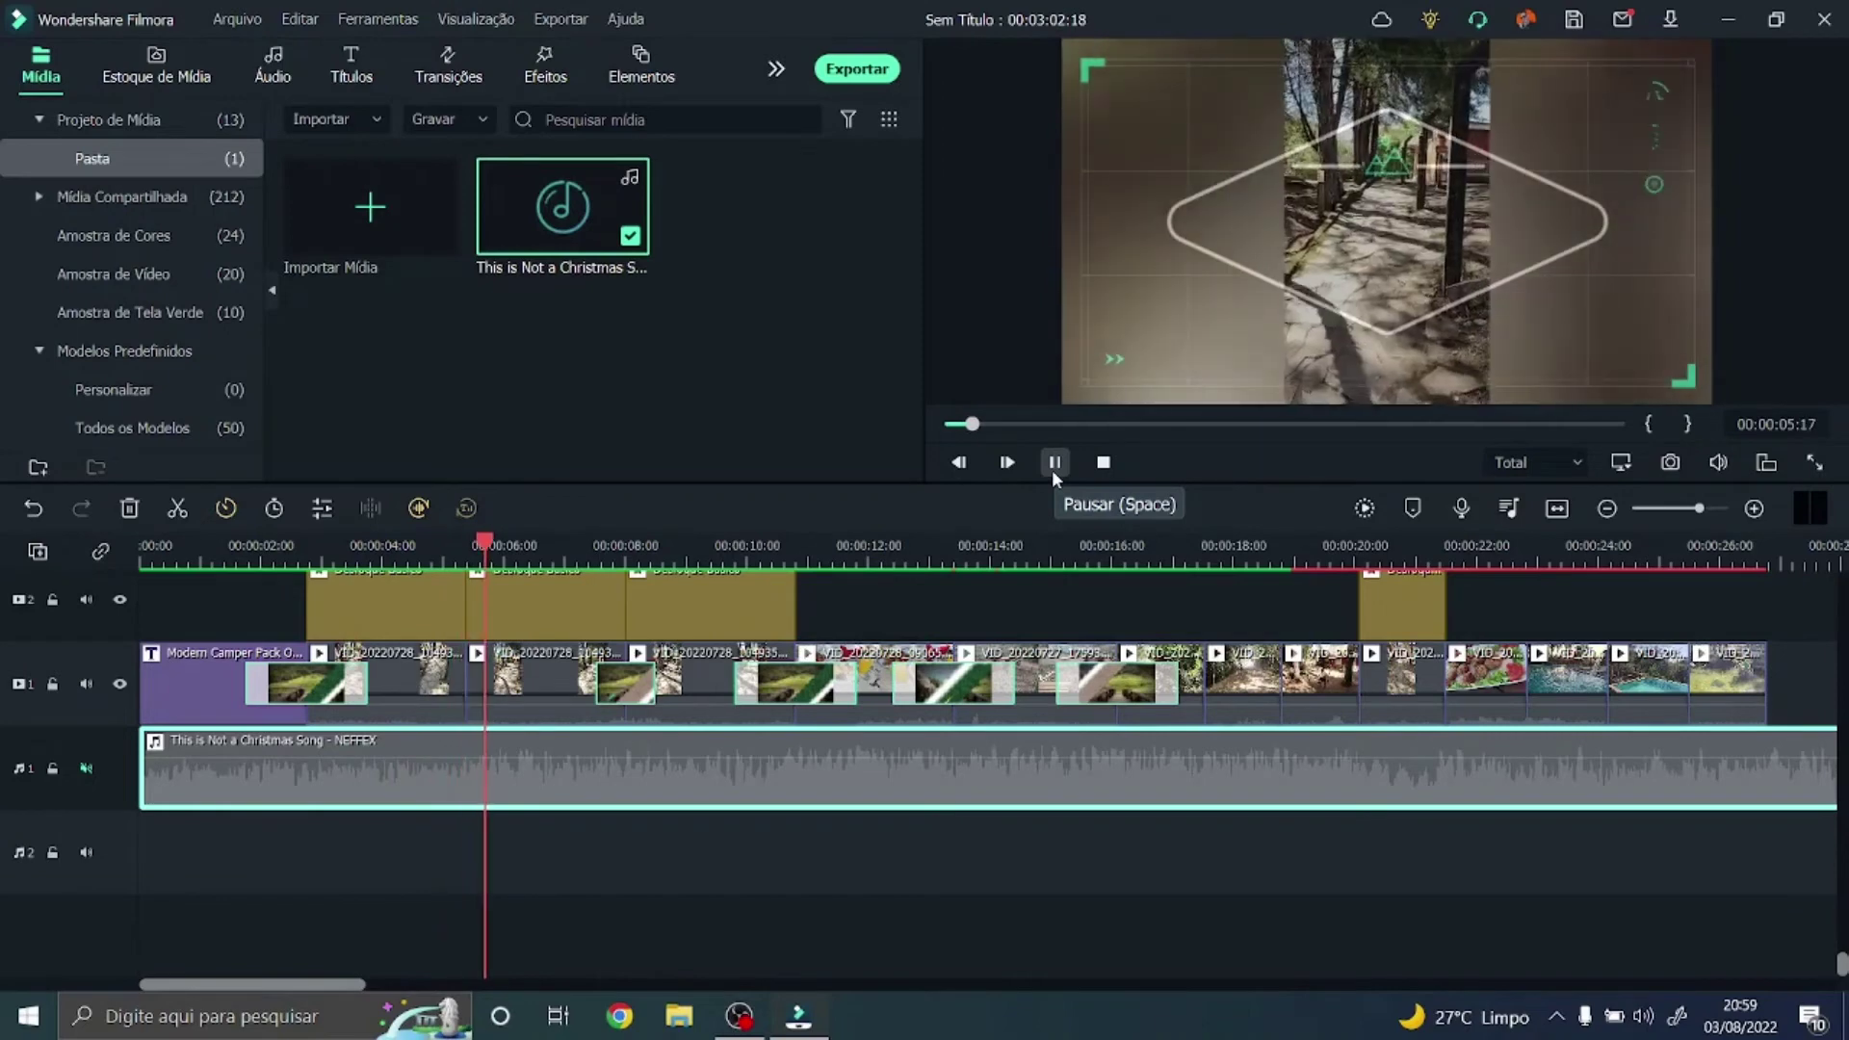
{"action": "left_click", "coordinate": [1052, 469]}
- Delete the Modern Camper Pack Title 3 clip from video track 3
{"action": "left_click", "coordinate": [531, 687]}
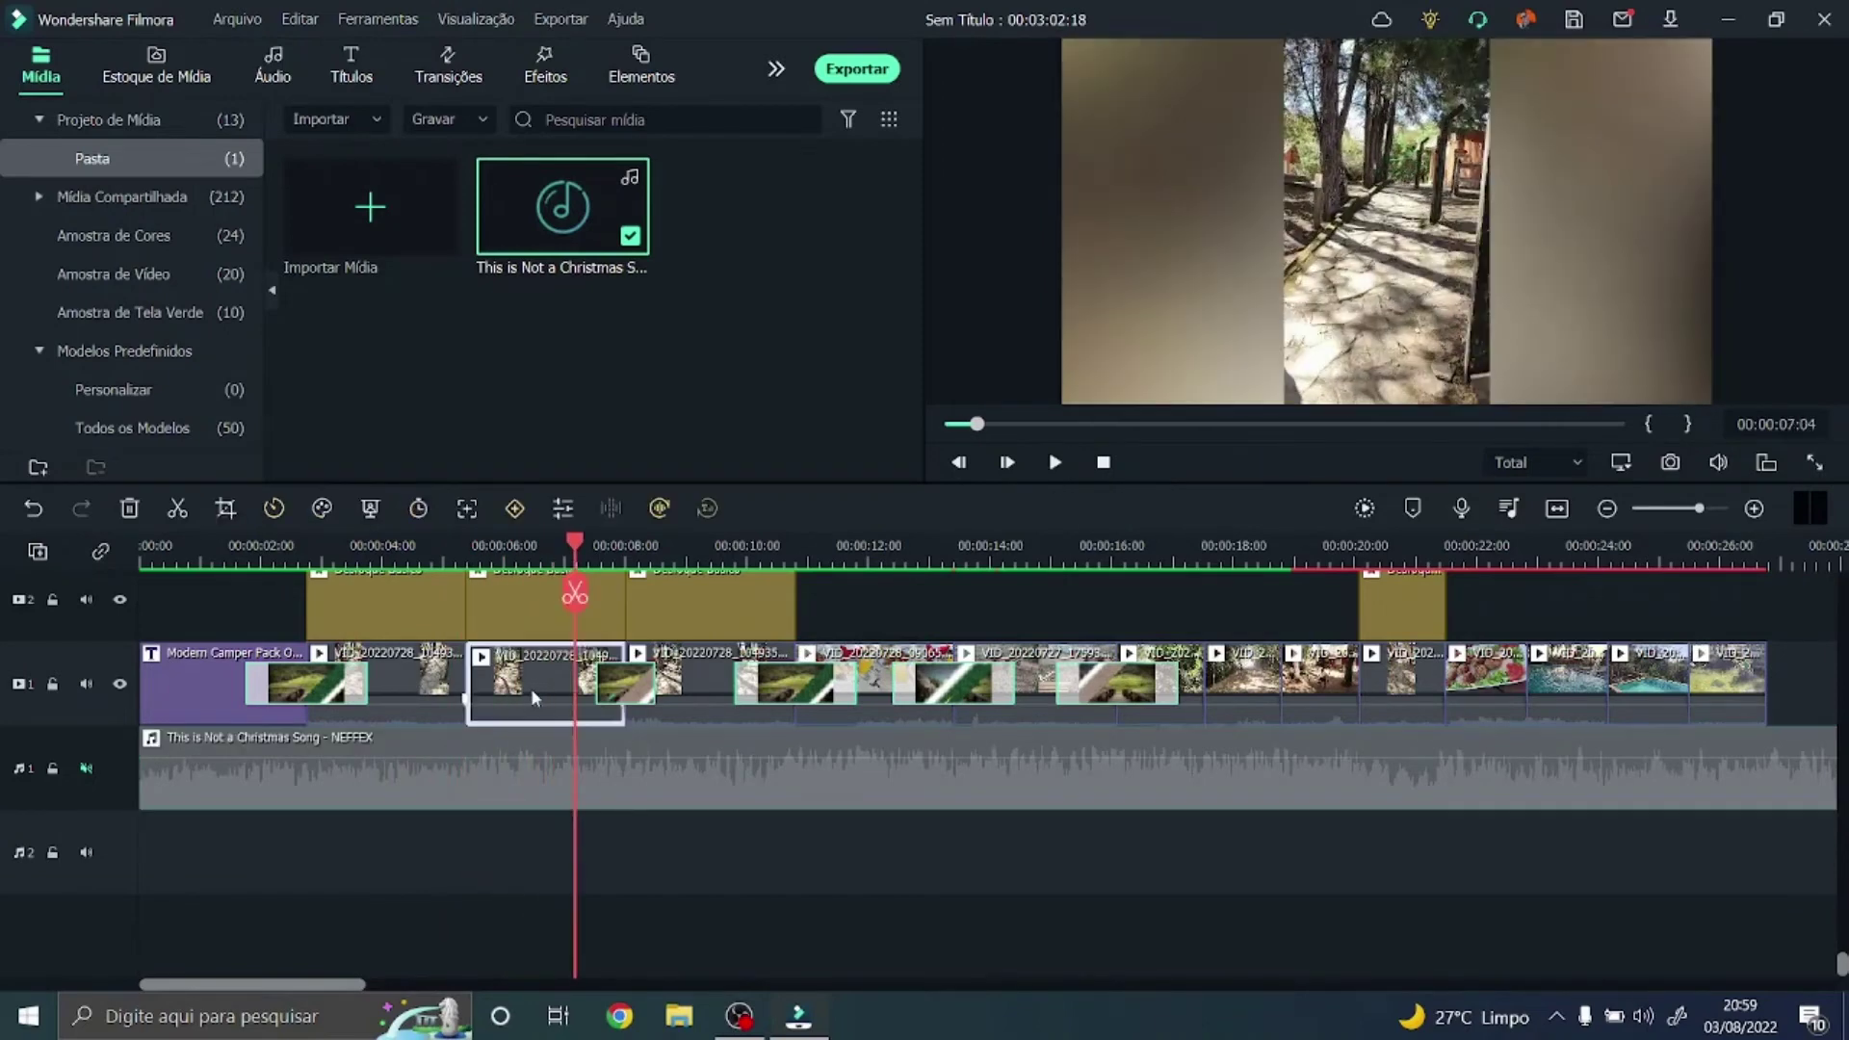
{"action": "double_click", "coordinate": [529, 687]}
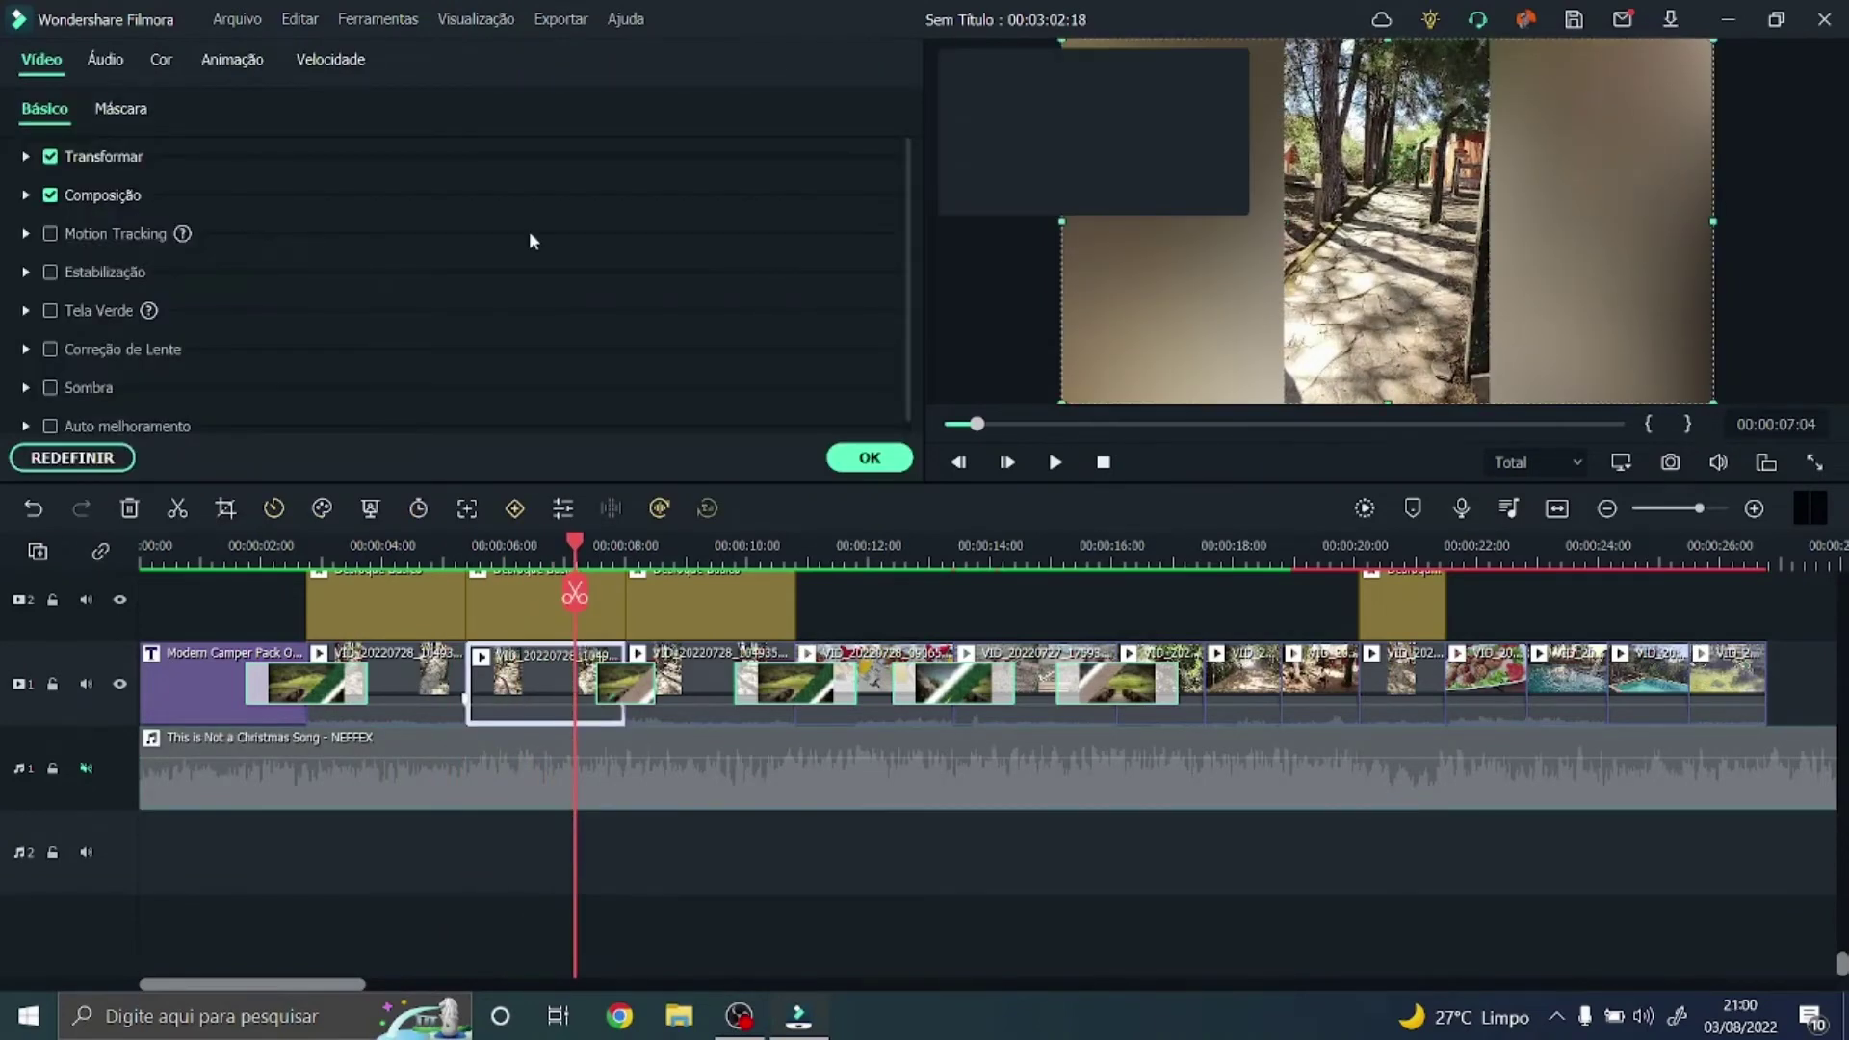
{"action": "left_click", "coordinate": [1290, 250]}
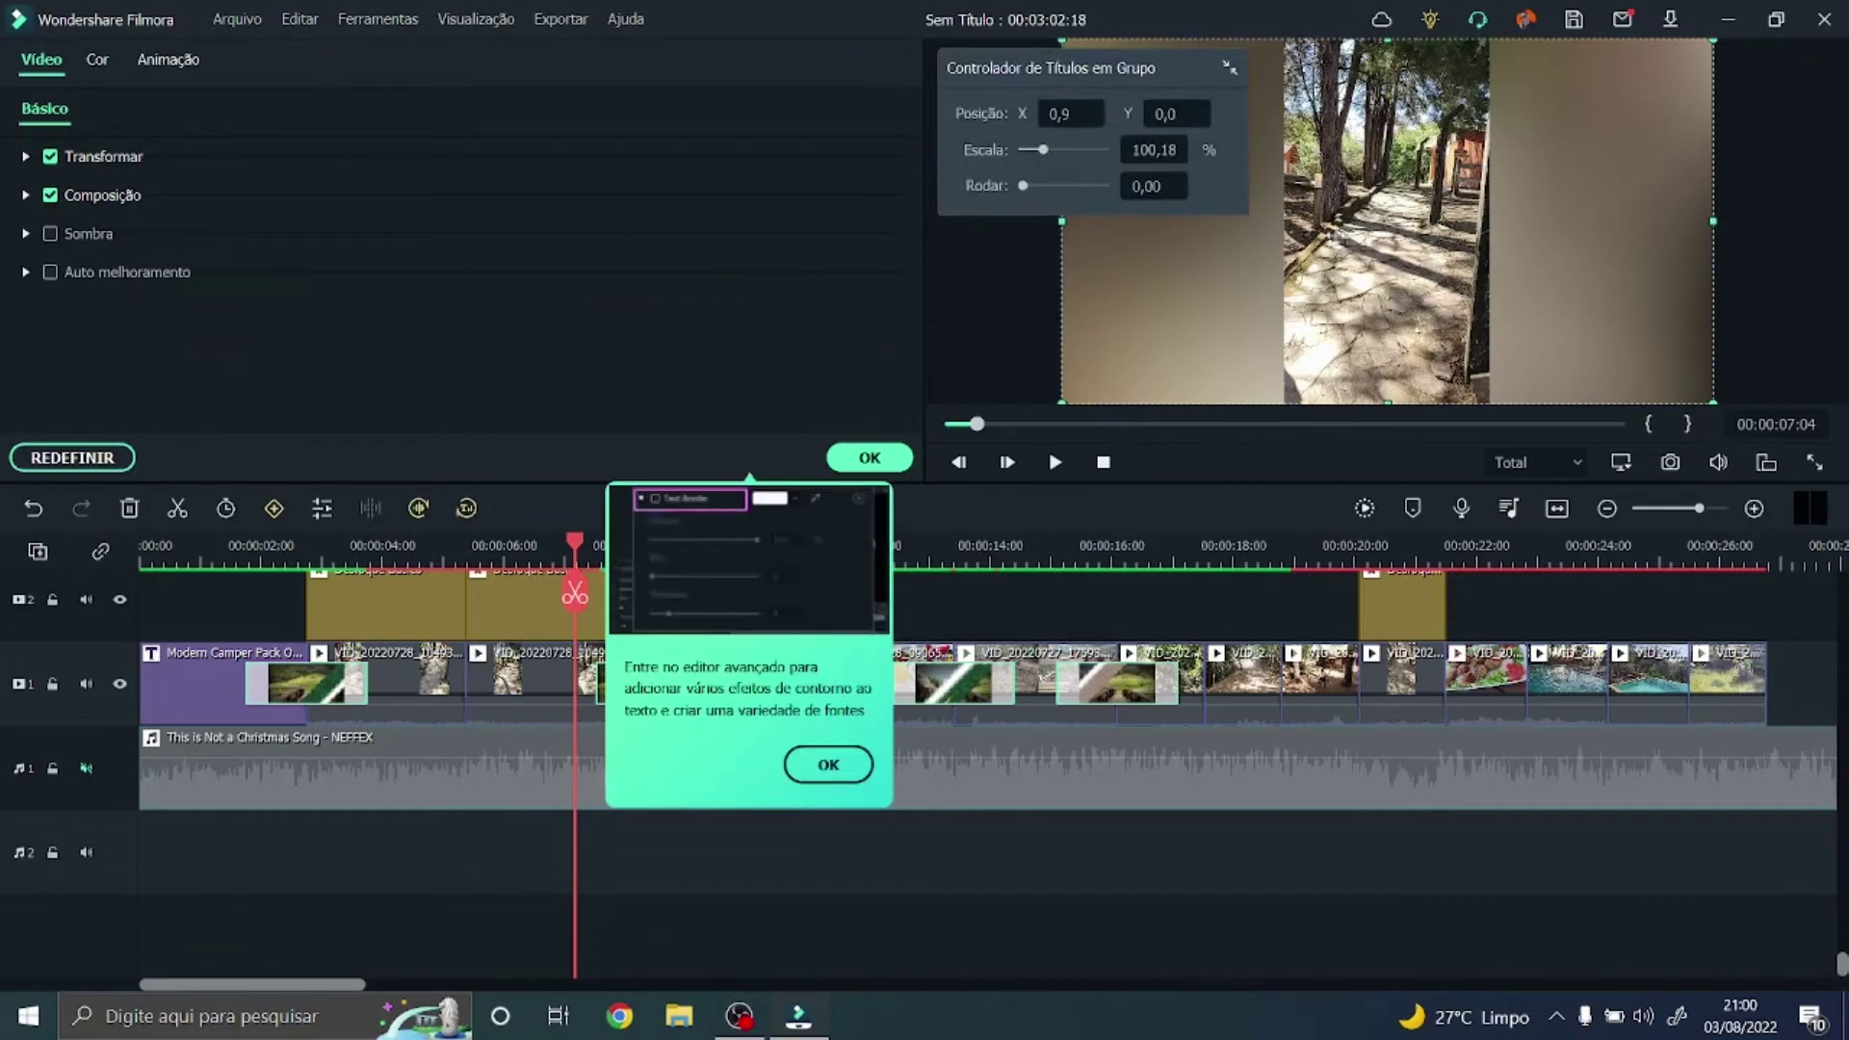
{"action": "left_click", "coordinate": [828, 765]}
{"action": "scroll", "coordinate": [457, 744], "scroll_direction": "up", "scroll_amount": 3}
{"action": "double_click", "coordinate": [458, 744]}
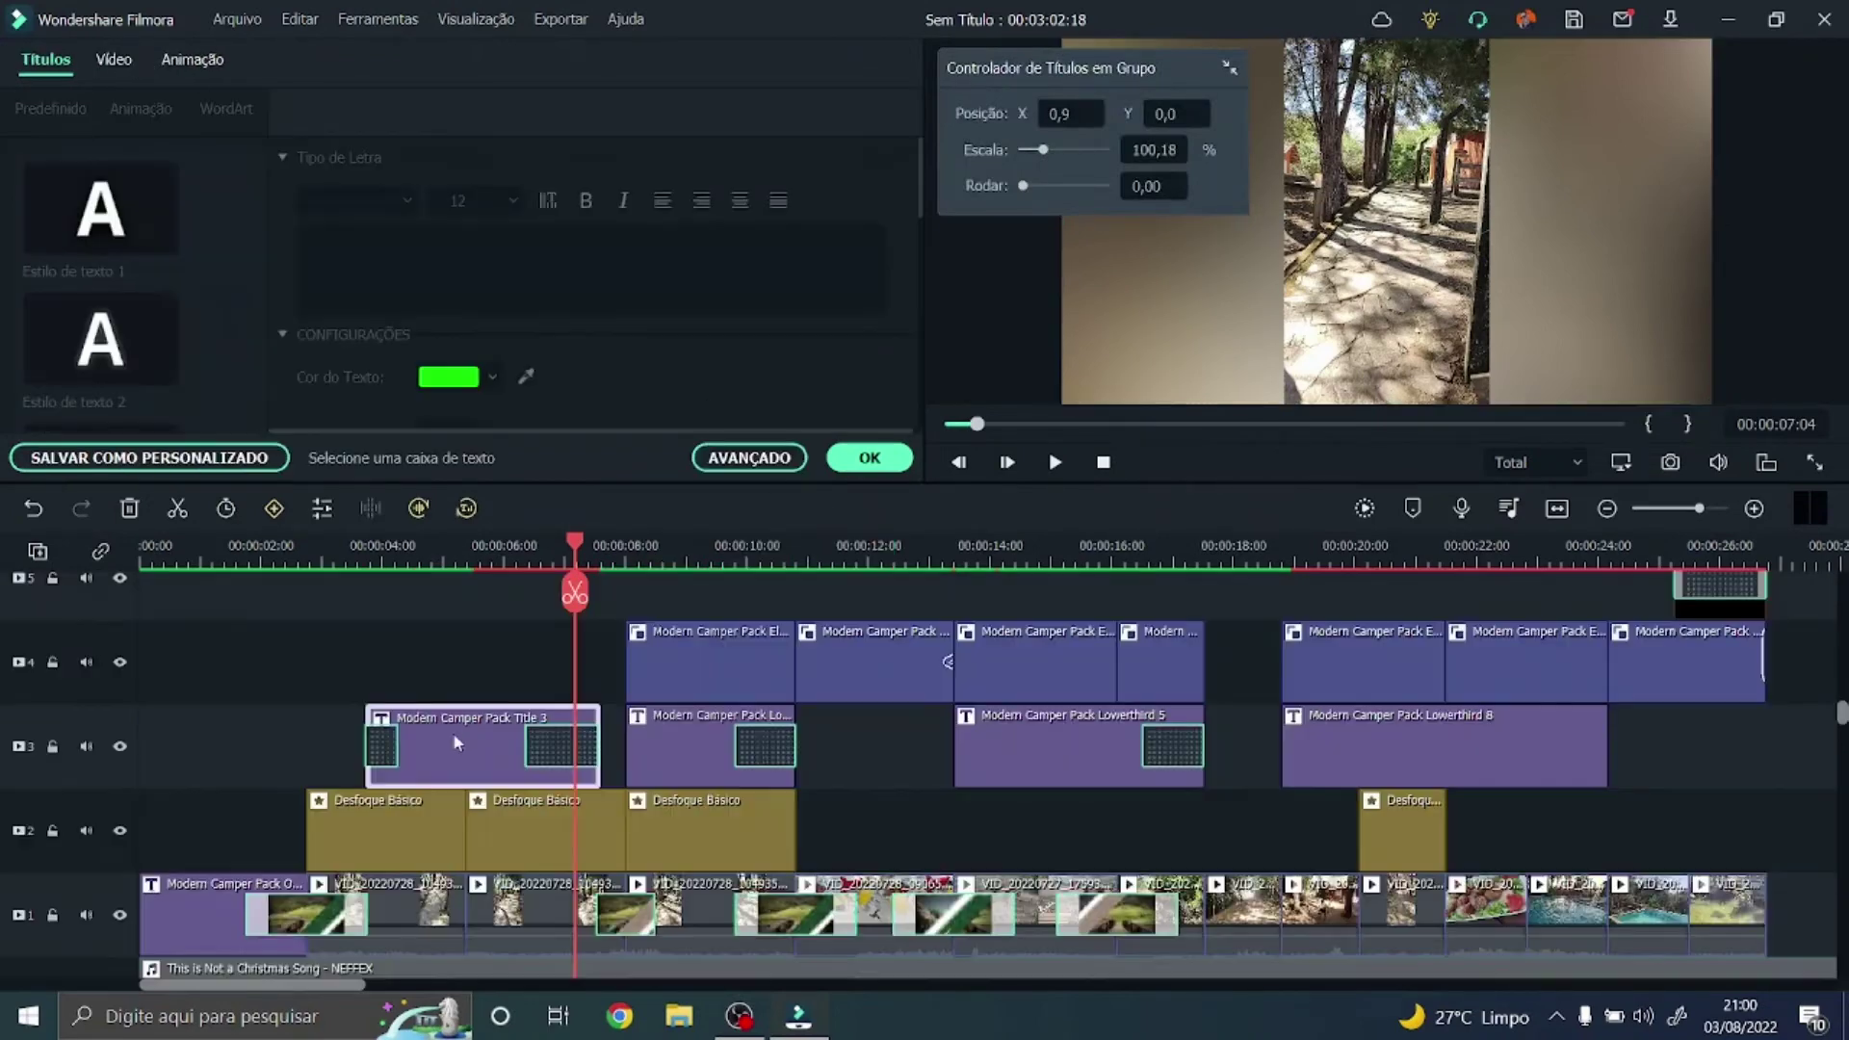
{"action": "mouse_move", "coordinate": [505, 541]}
{"action": "left_mouse_down"}
{"action": "mouse_move", "coordinate": [464, 547]}
{"action": "mouse_move", "coordinate": [627, 547]}
{"action": "mouse_move", "coordinate": [480, 547]}
{"action": "left_mouse_up"}
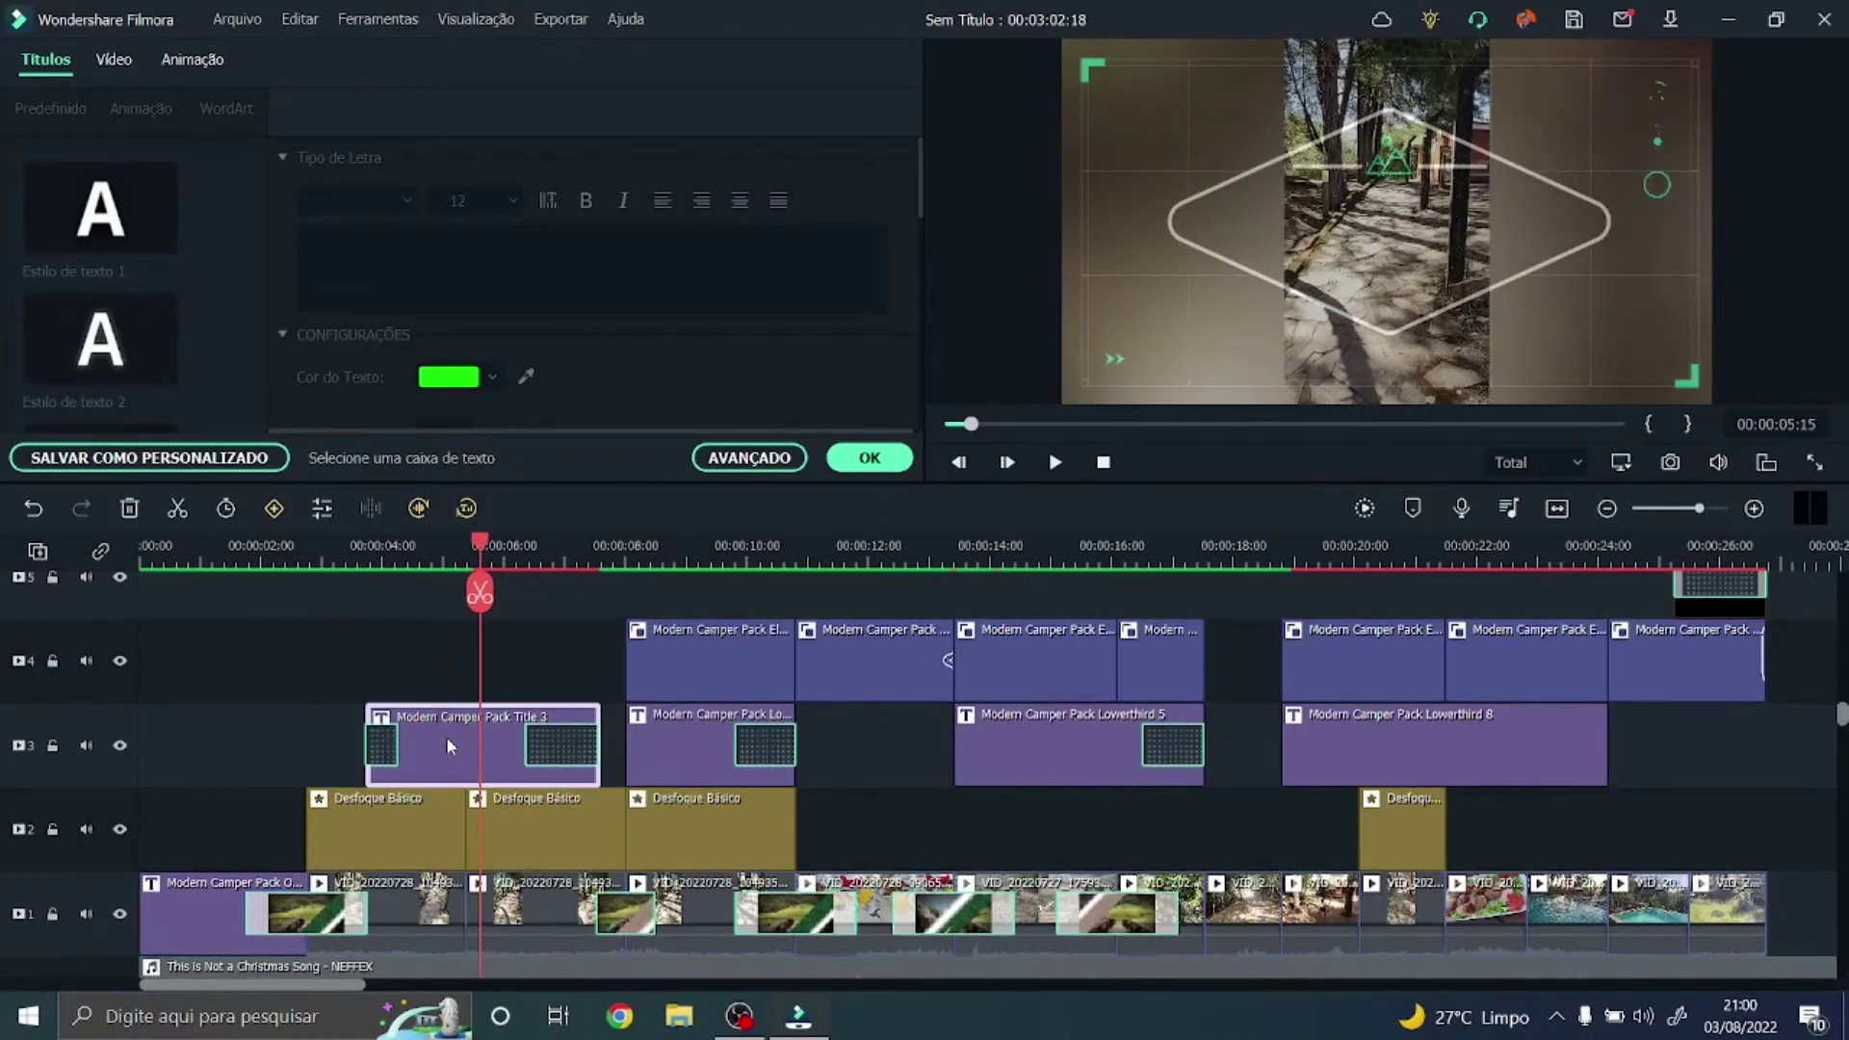
{"action": "right_click", "coordinate": [447, 746]}
{"action": "left_click", "coordinate": [513, 341]}
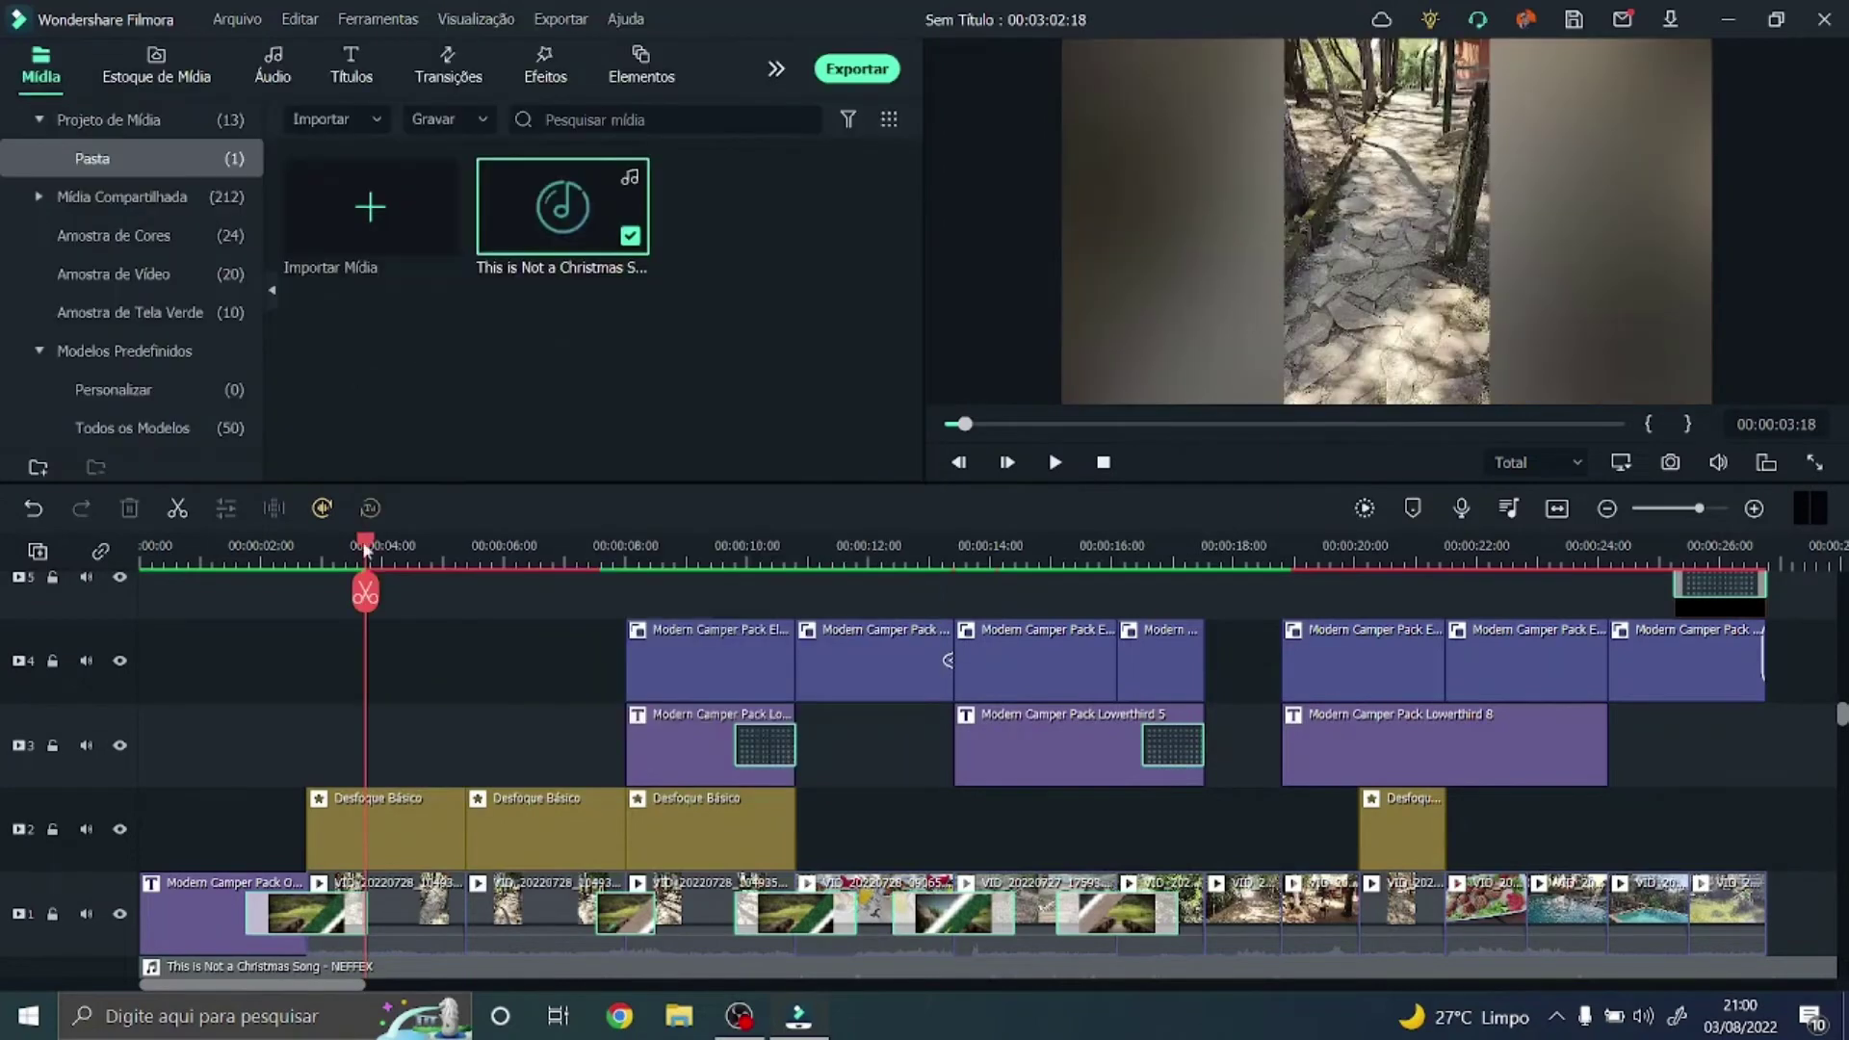
- Delete the compass element that starts at about 8 seconds on video track 4
{"action": "left_click_drag", "start_coordinate": [369, 542], "coordinate": [697, 570]}
{"action": "left_click", "coordinate": [610, 842]}
{"action": "left_click", "coordinate": [717, 830]}
{"action": "left_click", "coordinate": [647, 919]}
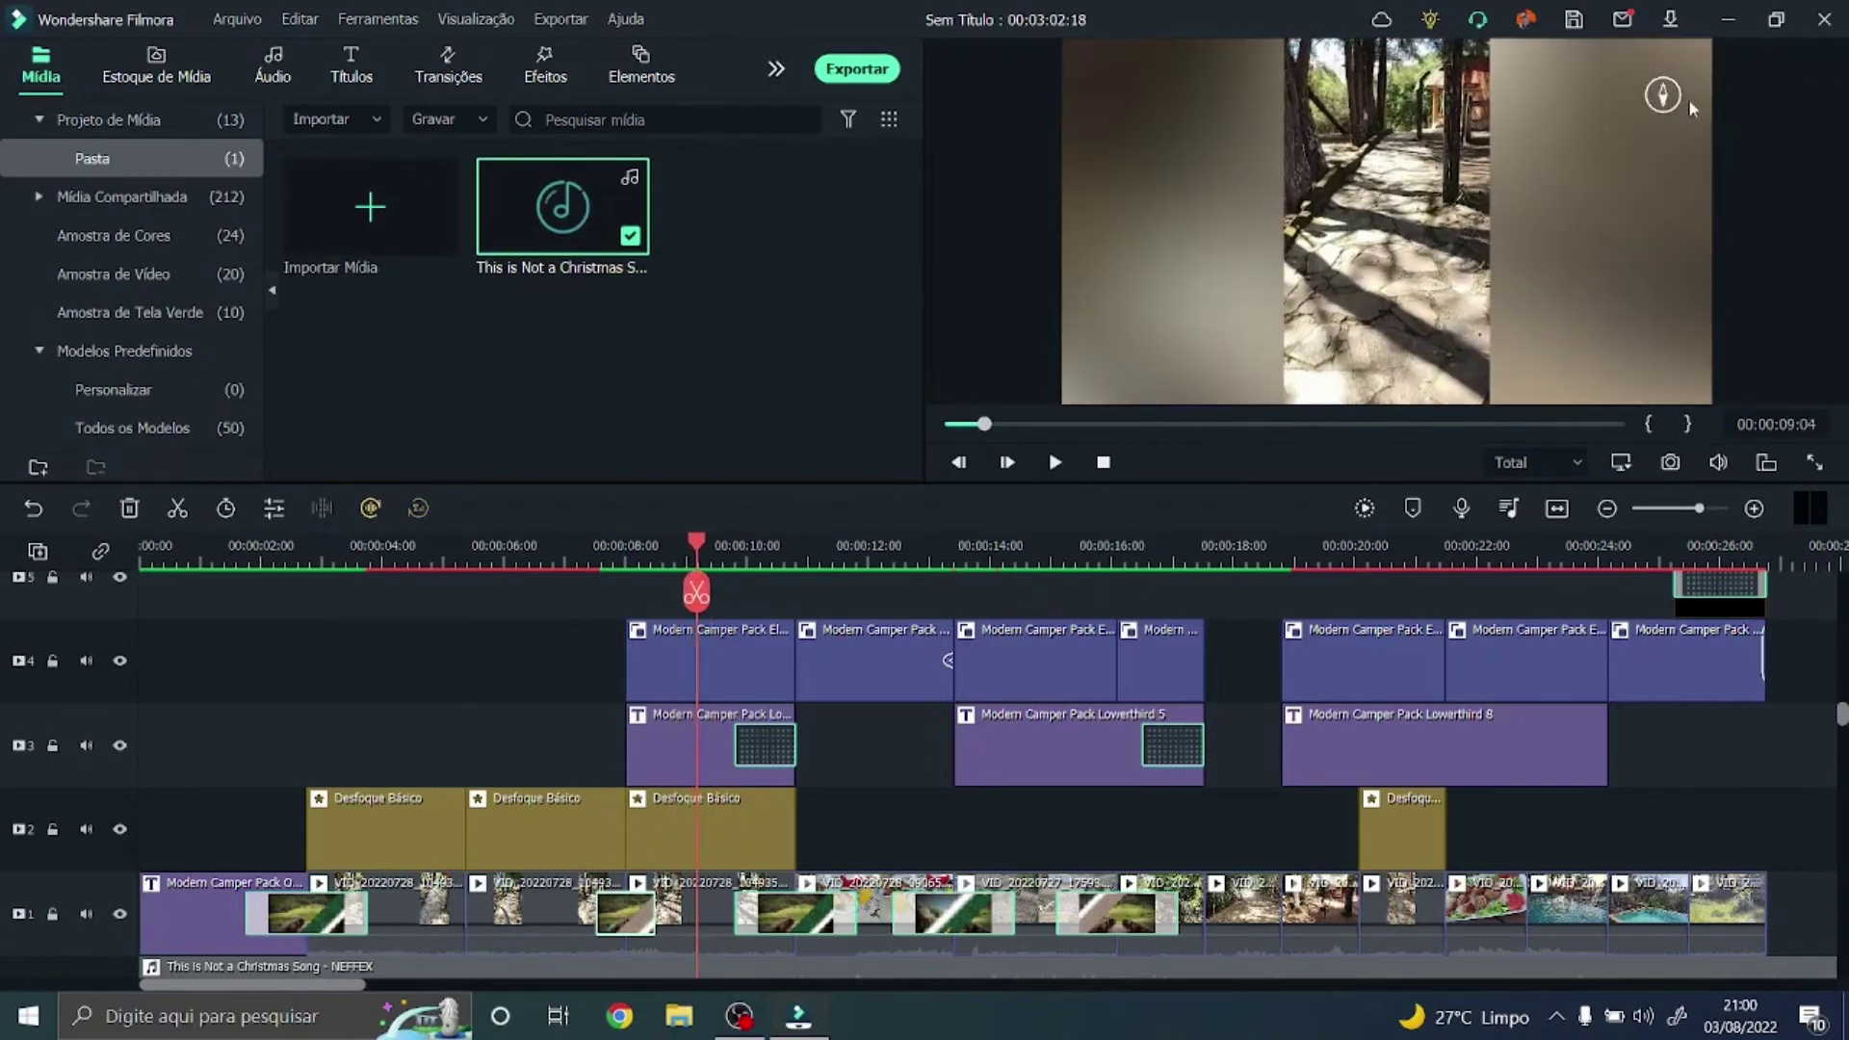
{"action": "left_click", "coordinate": [1666, 97]}
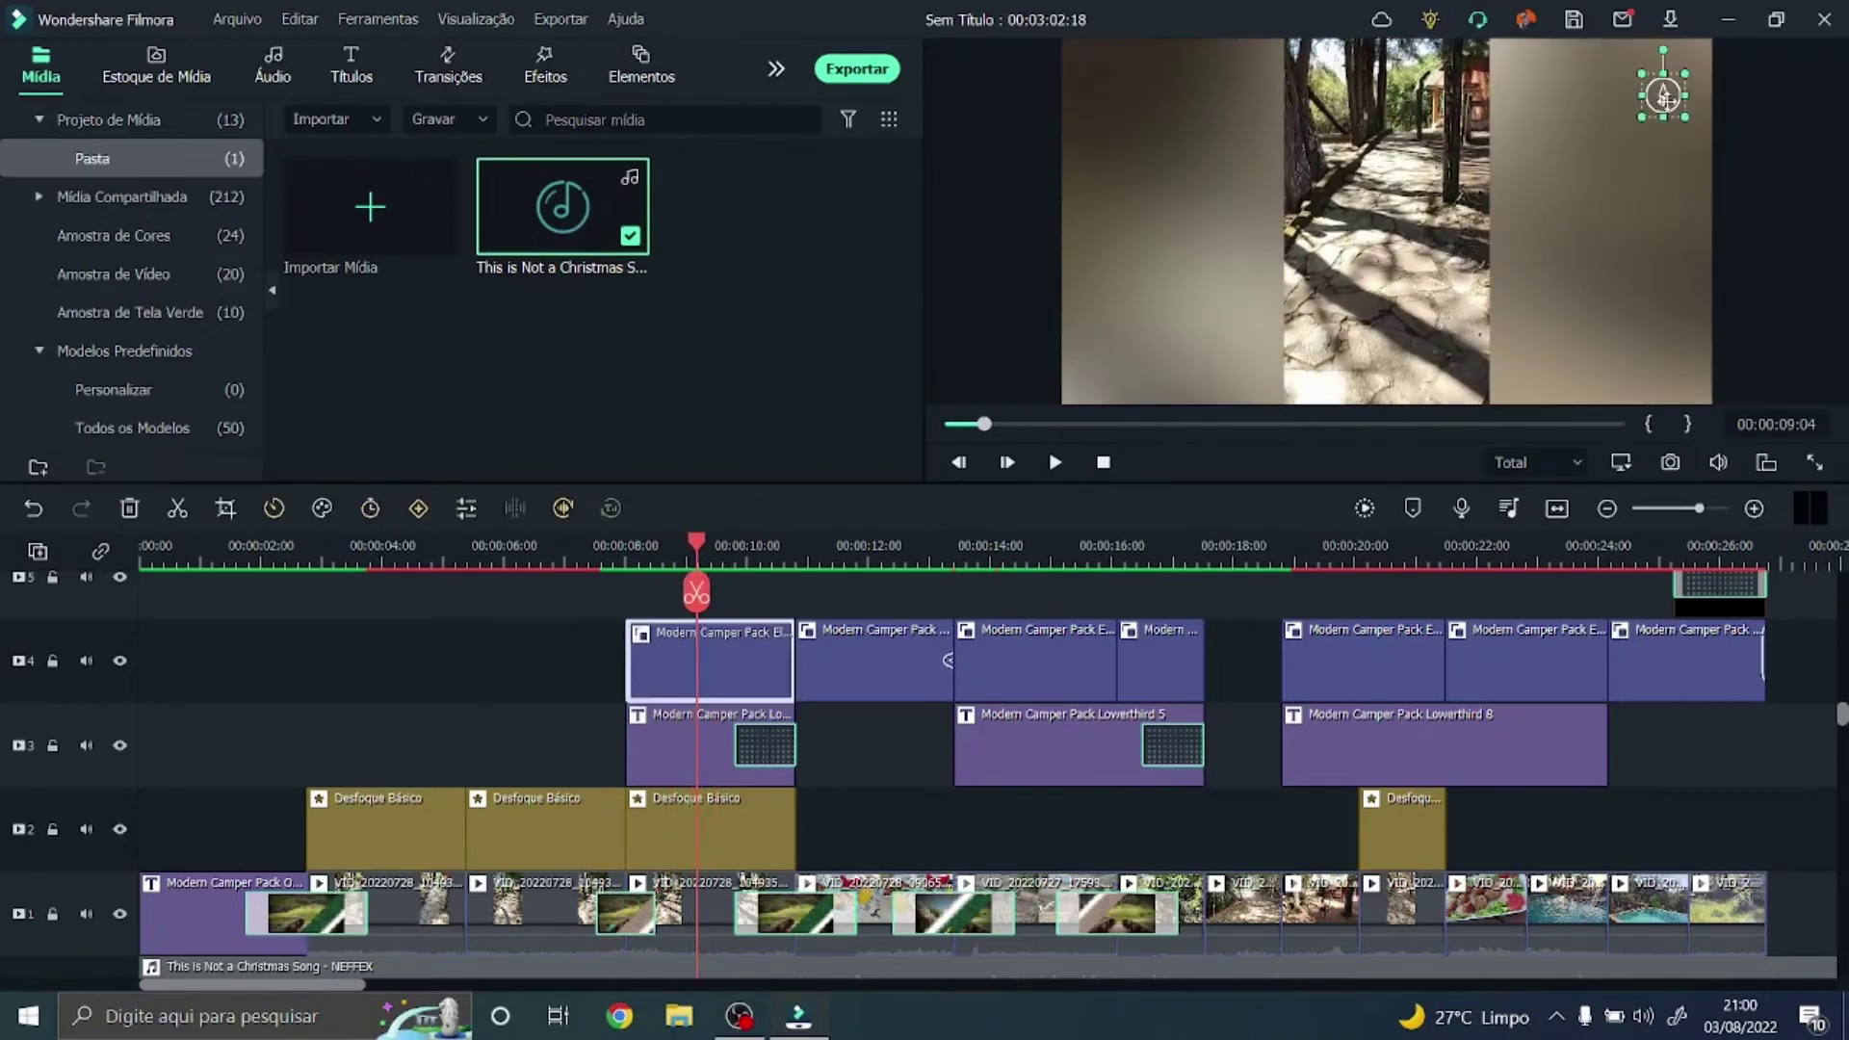
{"action": "right_click", "coordinate": [1668, 106]}
{"action": "left_click", "coordinate": [747, 664]}
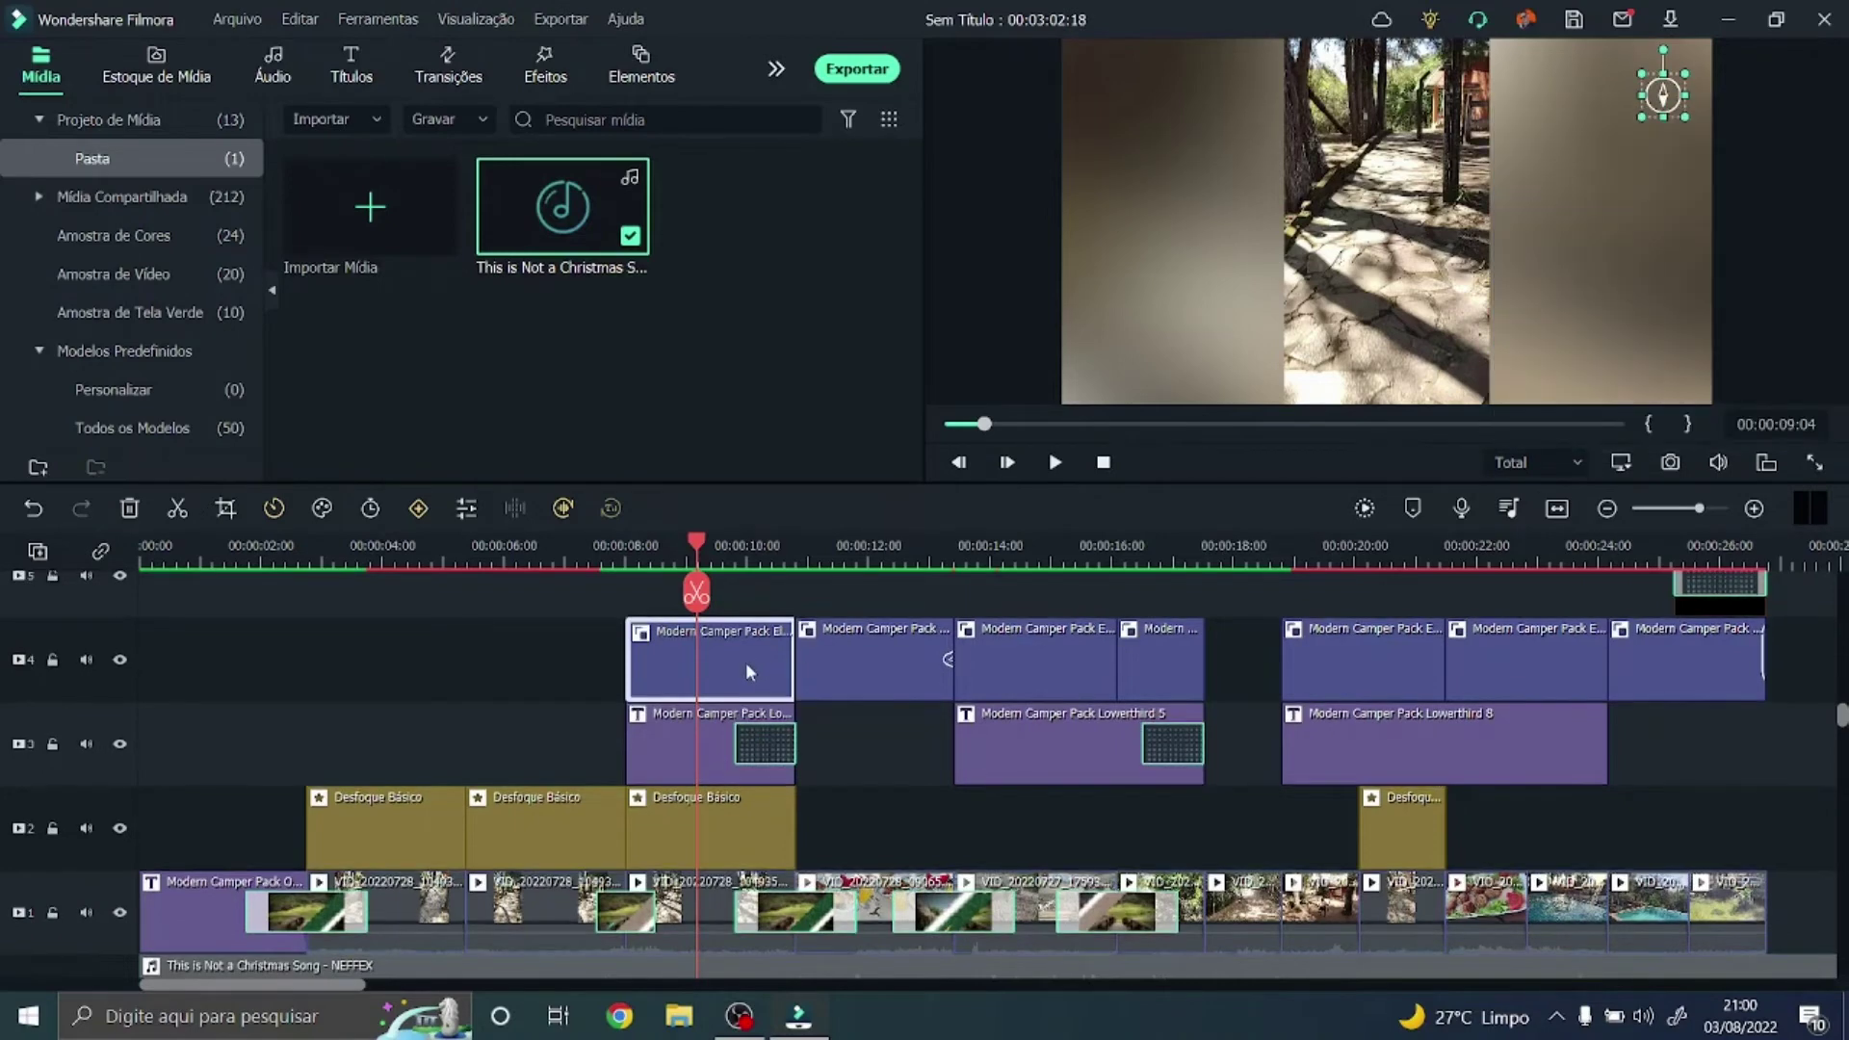
{"action": "right_click", "coordinate": [737, 646]}
{"action": "left_click", "coordinate": [839, 293]}
- Delete the Modern Camper Pack Lowerthird 5 title on track 3 and the element starting with it on track 4
{"action": "left_click", "coordinate": [1055, 462]}
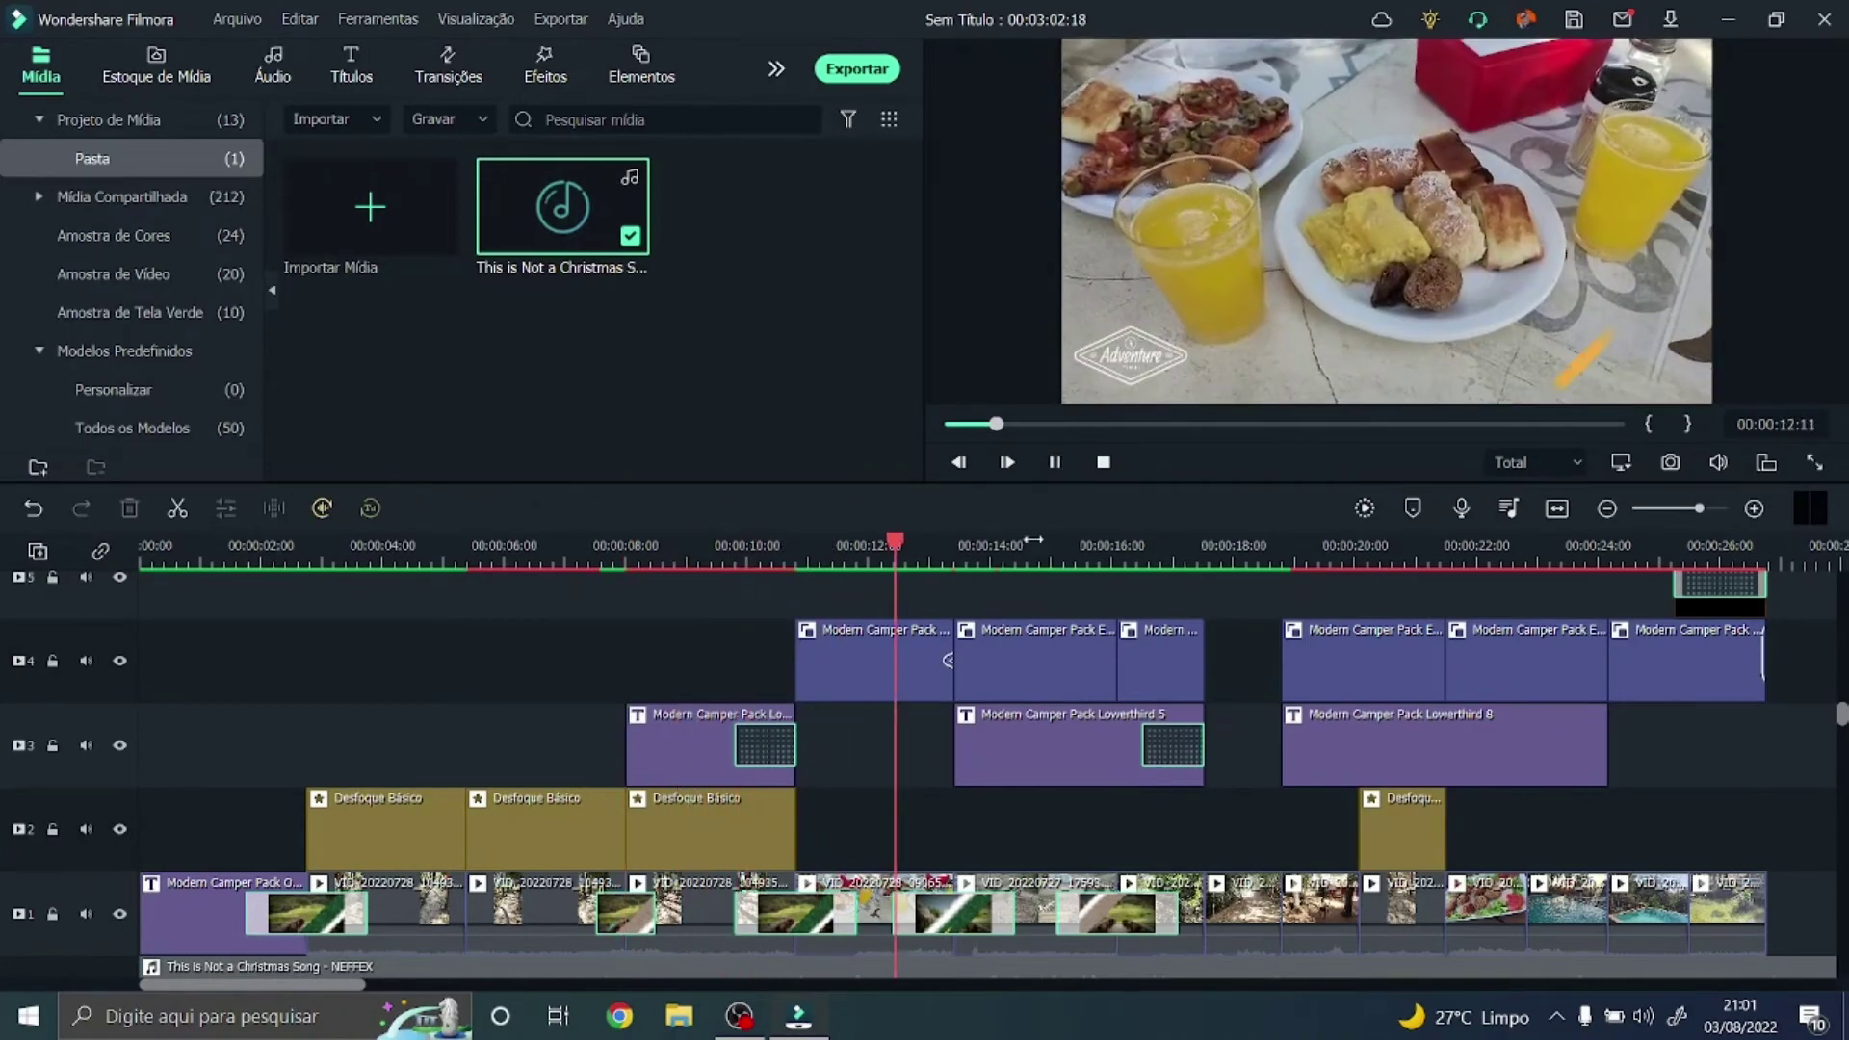
{"action": "left_click", "coordinate": [1054, 462]}
{"action": "left_click_drag", "start_coordinate": [1107, 542], "coordinate": [953, 542]}
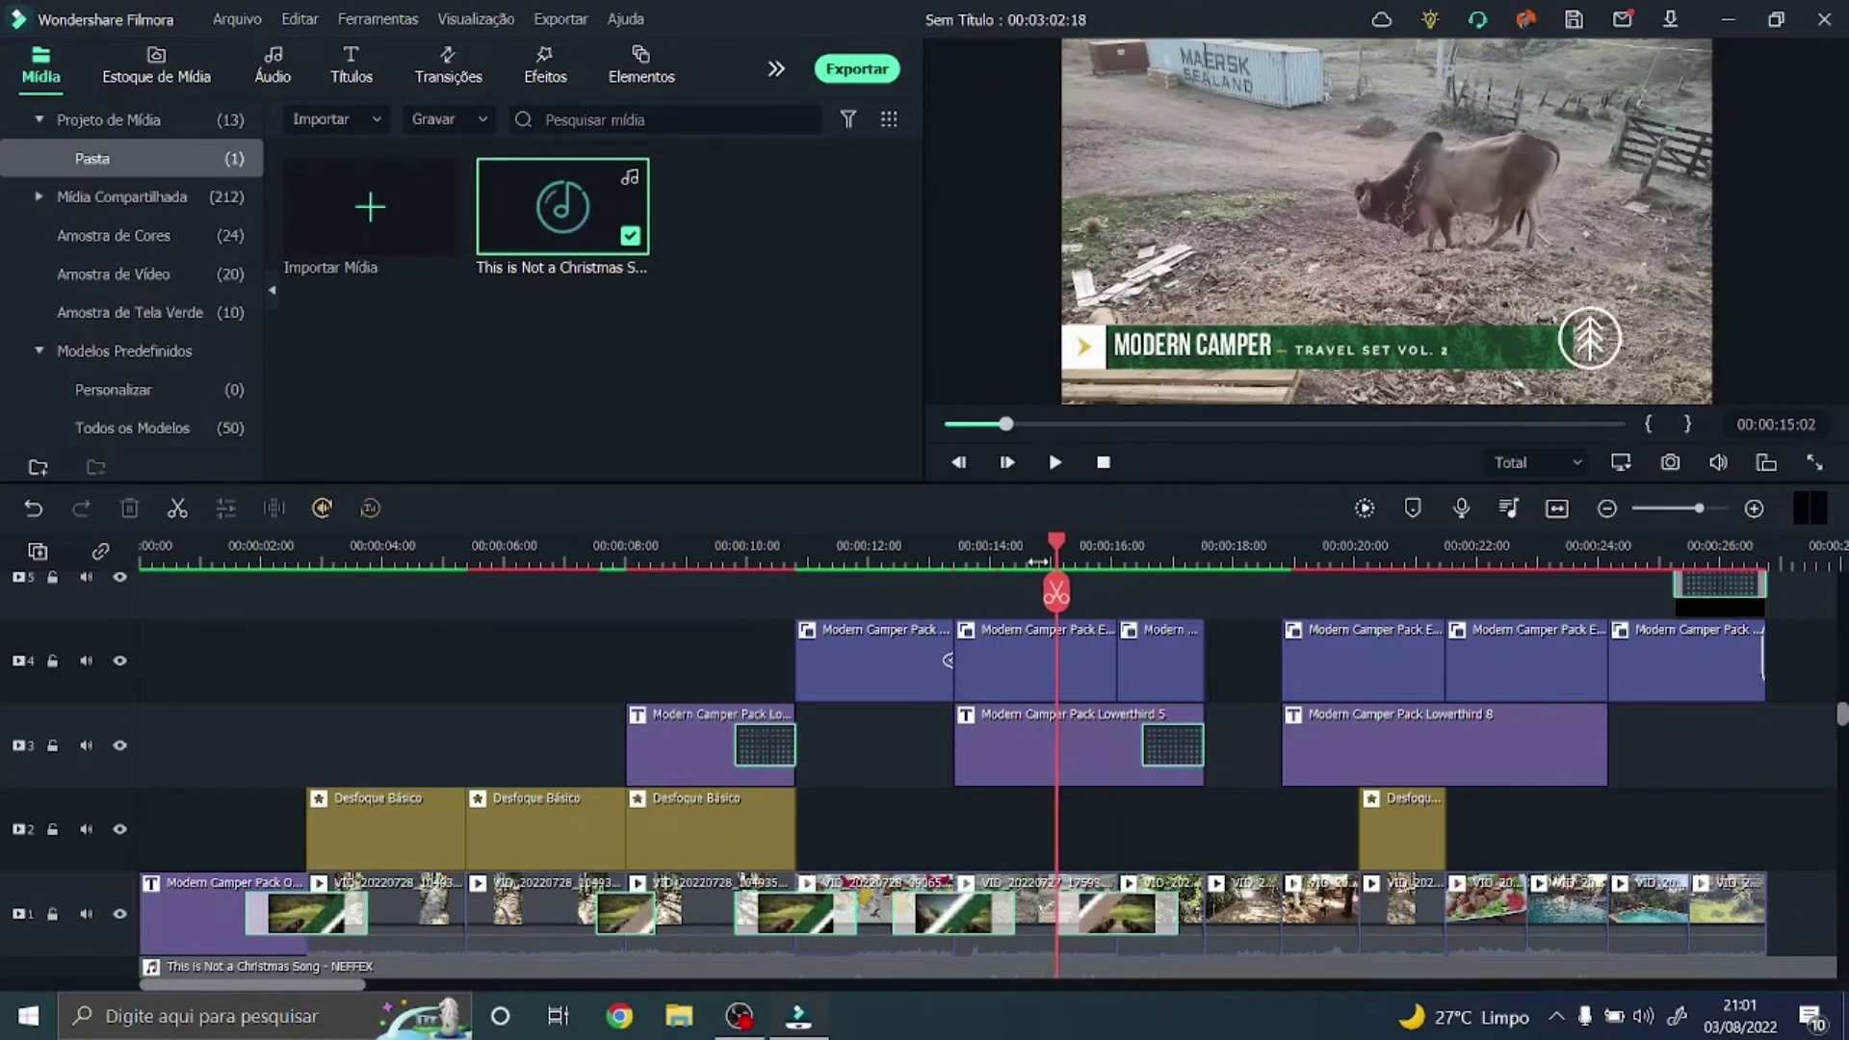
{"action": "left_click", "coordinate": [996, 639]}
{"action": "right_click", "coordinate": [999, 730]}
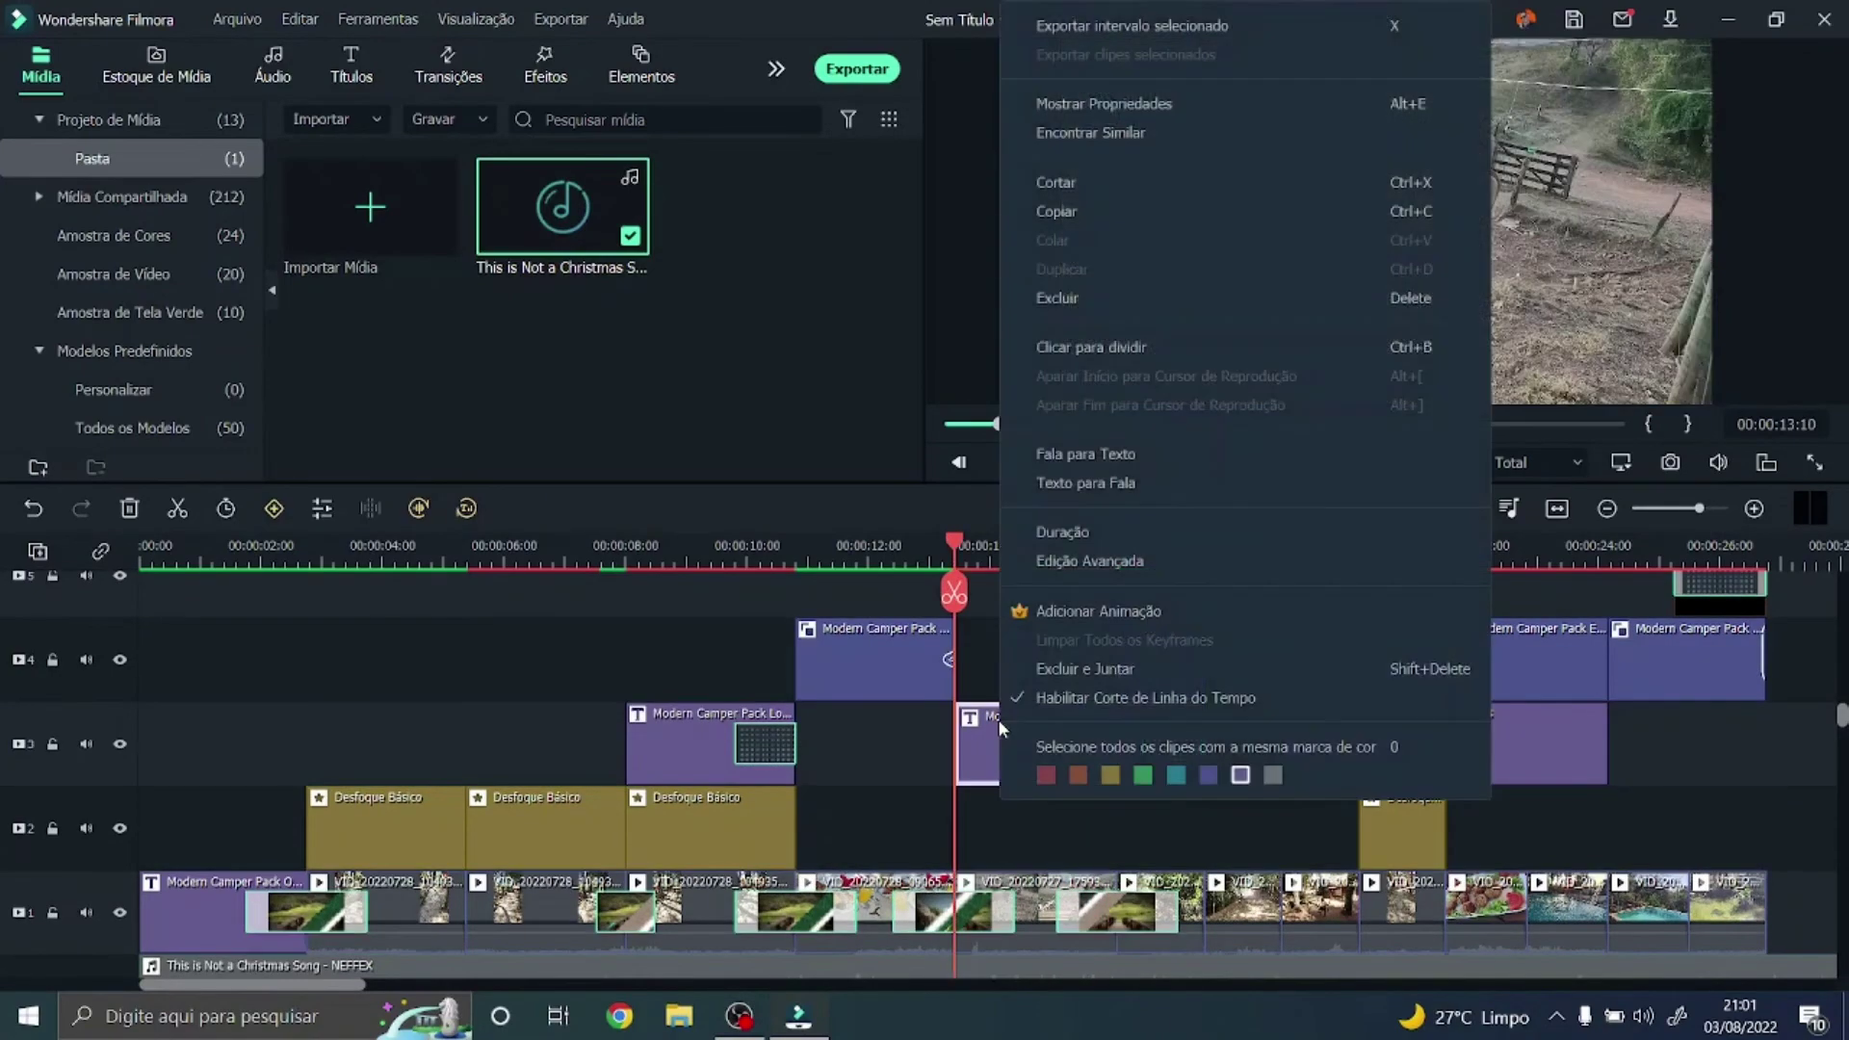
{"action": "left_click", "coordinate": [1097, 297]}
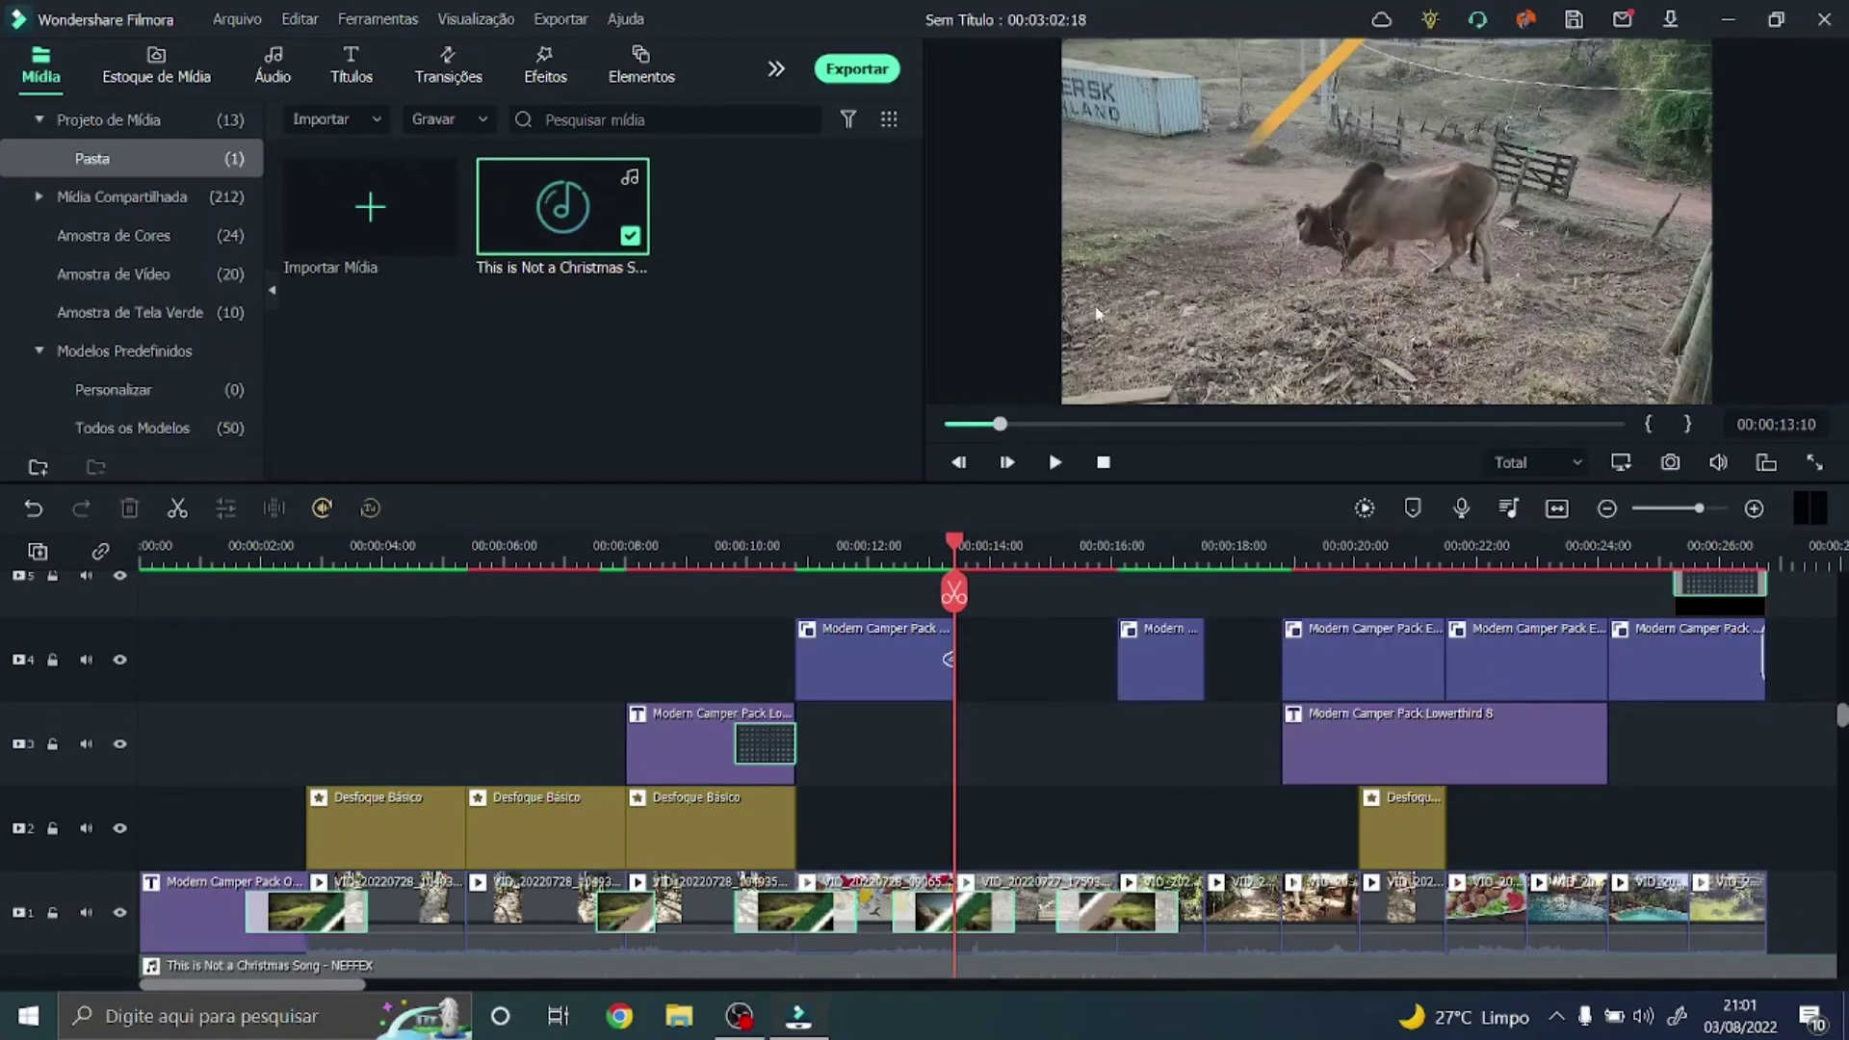
- Delete the Modern Camper Pack element that starts at about 21.5 seconds on video track 4
{"action": "left_click", "coordinate": [1065, 460]}
{"action": "left_click", "coordinate": [1136, 644]}
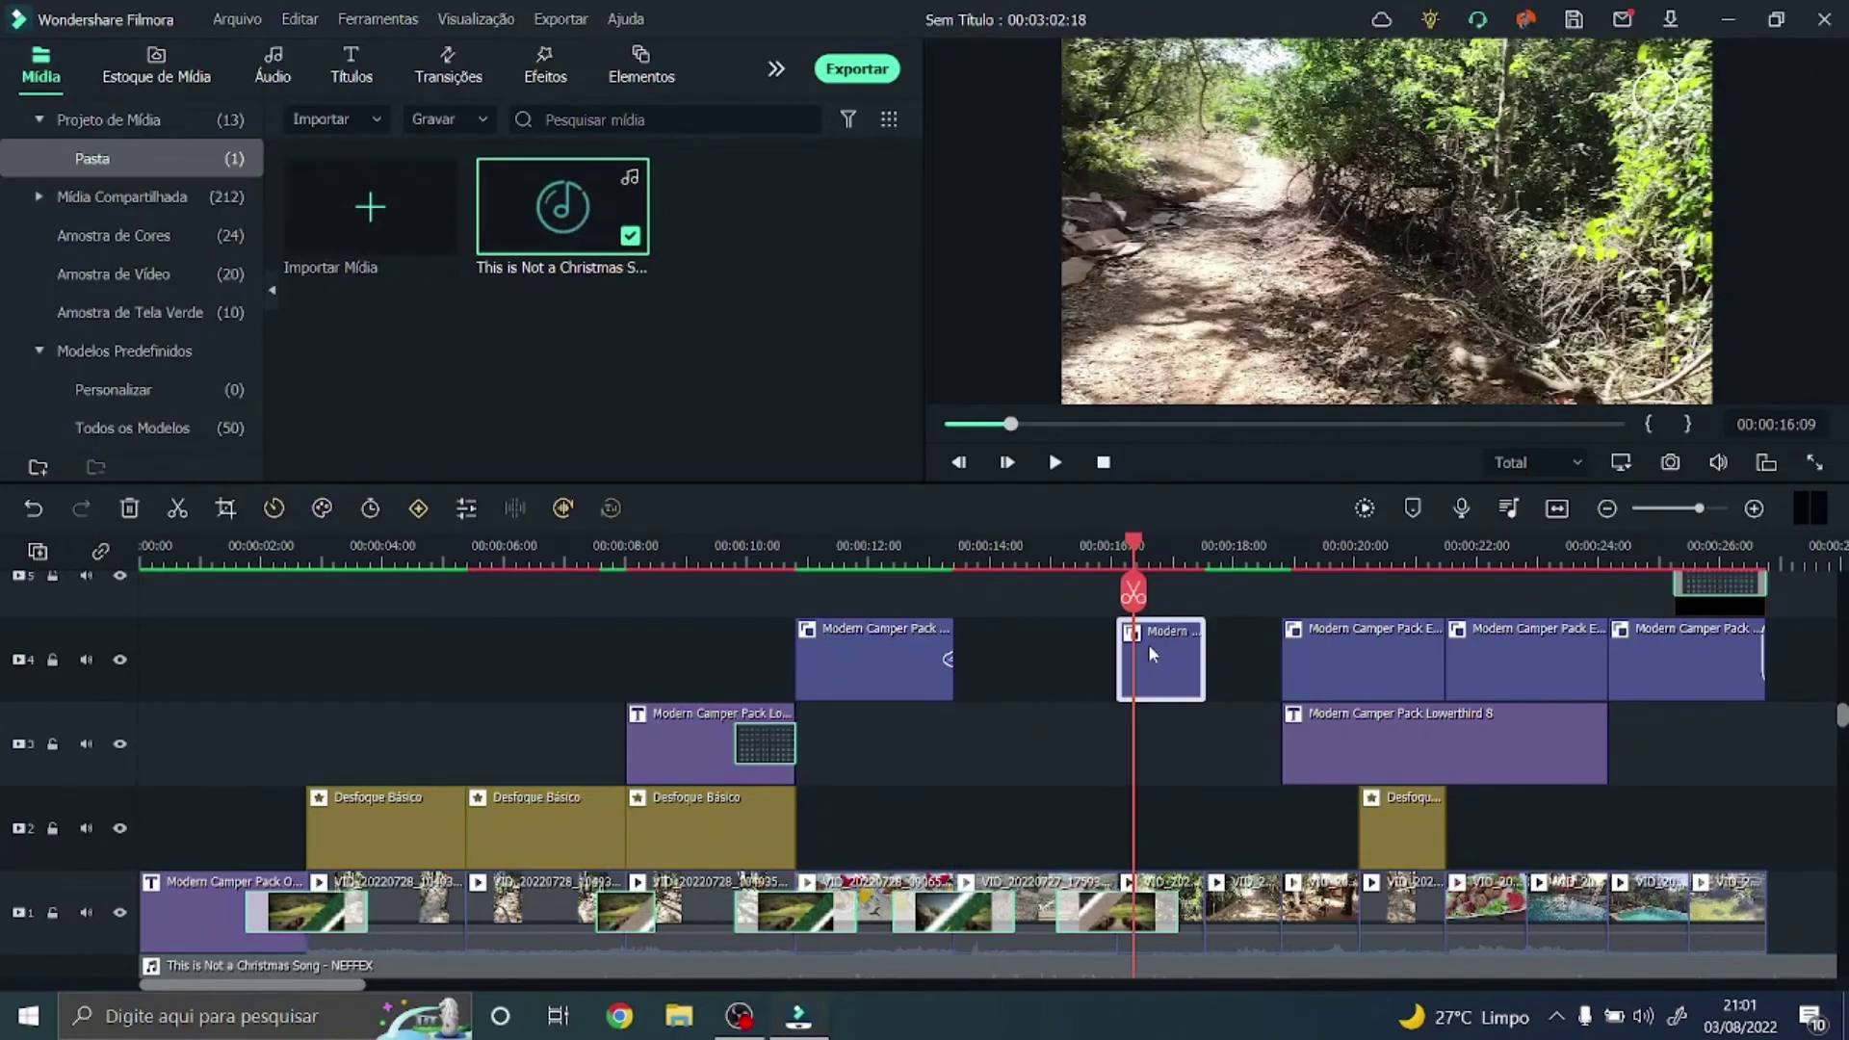
{"action": "left_click", "coordinate": [1502, 544]}
{"action": "scroll", "coordinate": [1563, 630], "scroll_direction": "down", "scroll_amount": 3}
{"action": "scroll", "coordinate": [1562, 645], "scroll_direction": "up", "scroll_amount": 5}
- Replace "Blue Lagoon" in the Lowerthird 8 title's list with "NÃO TE INTERESSA"
{"action": "double_click", "coordinate": [1345, 857]}
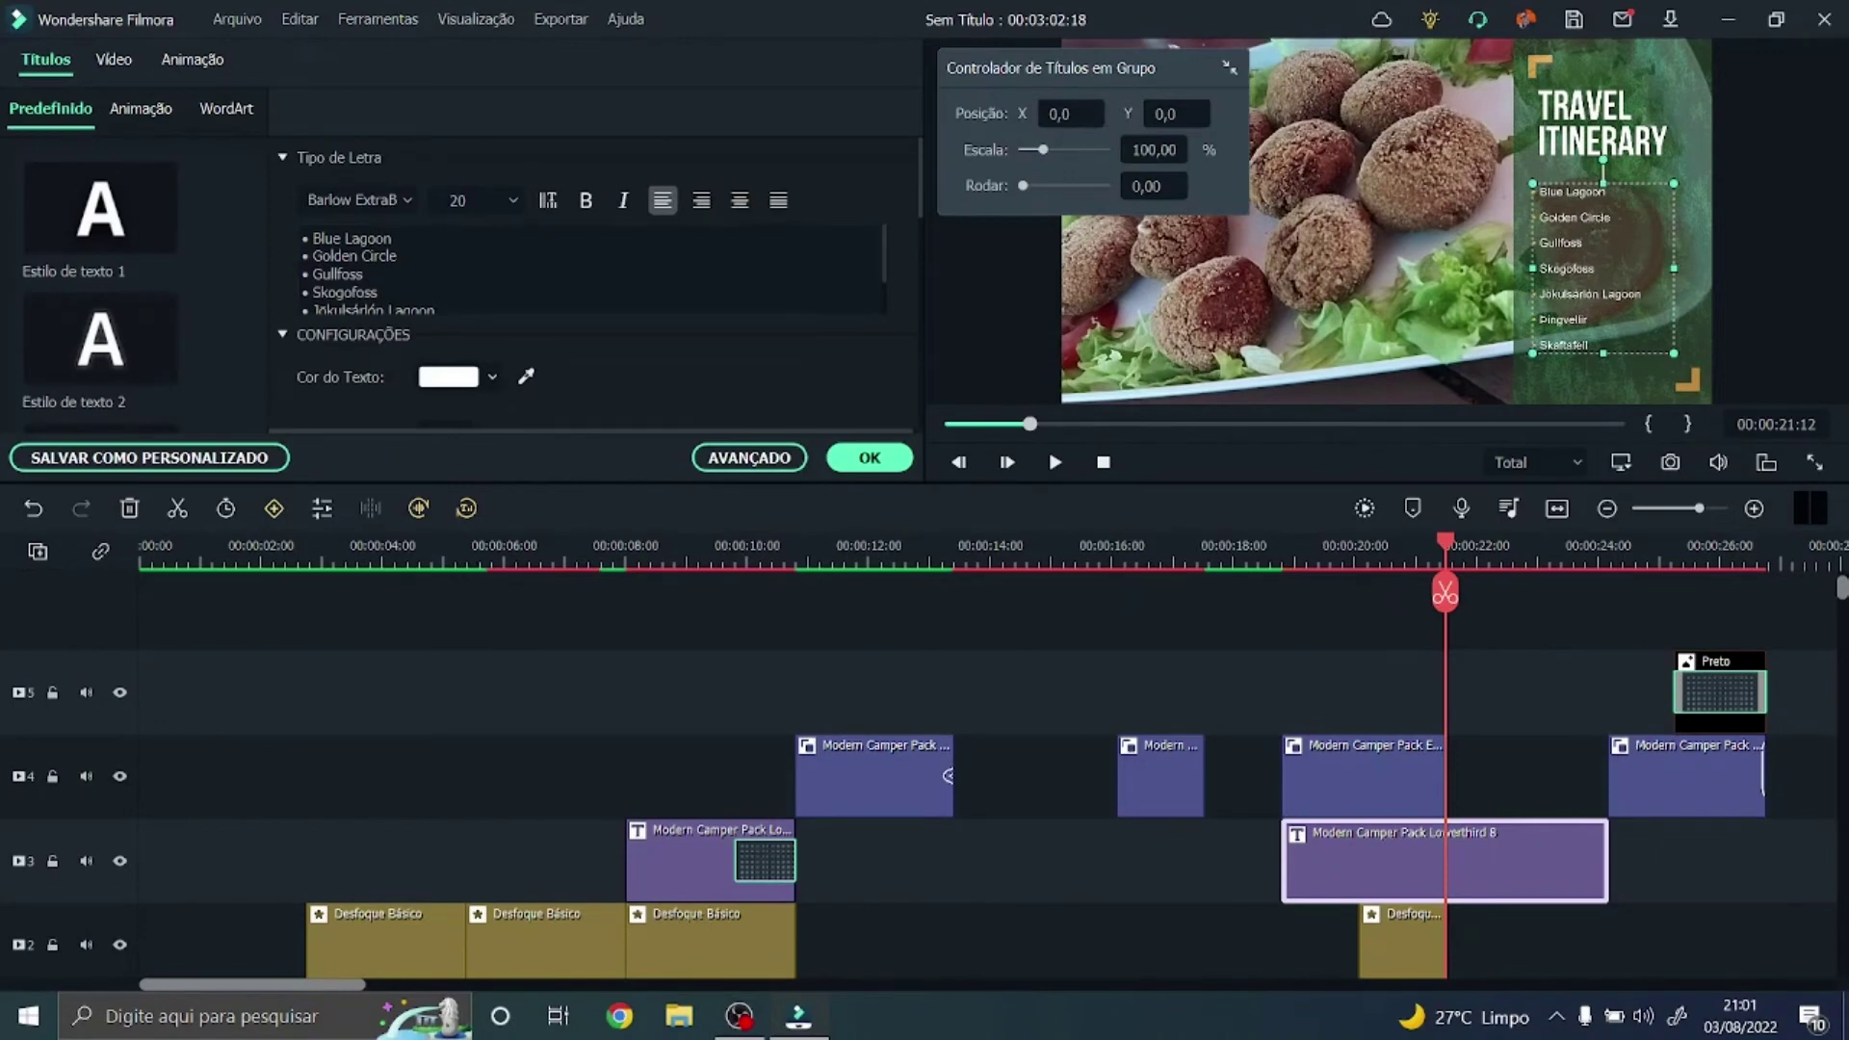
{"action": "left_click", "coordinate": [394, 238]}
{"action": "left_click_drag", "start_coordinate": [394, 238], "coordinate": [312, 238]}
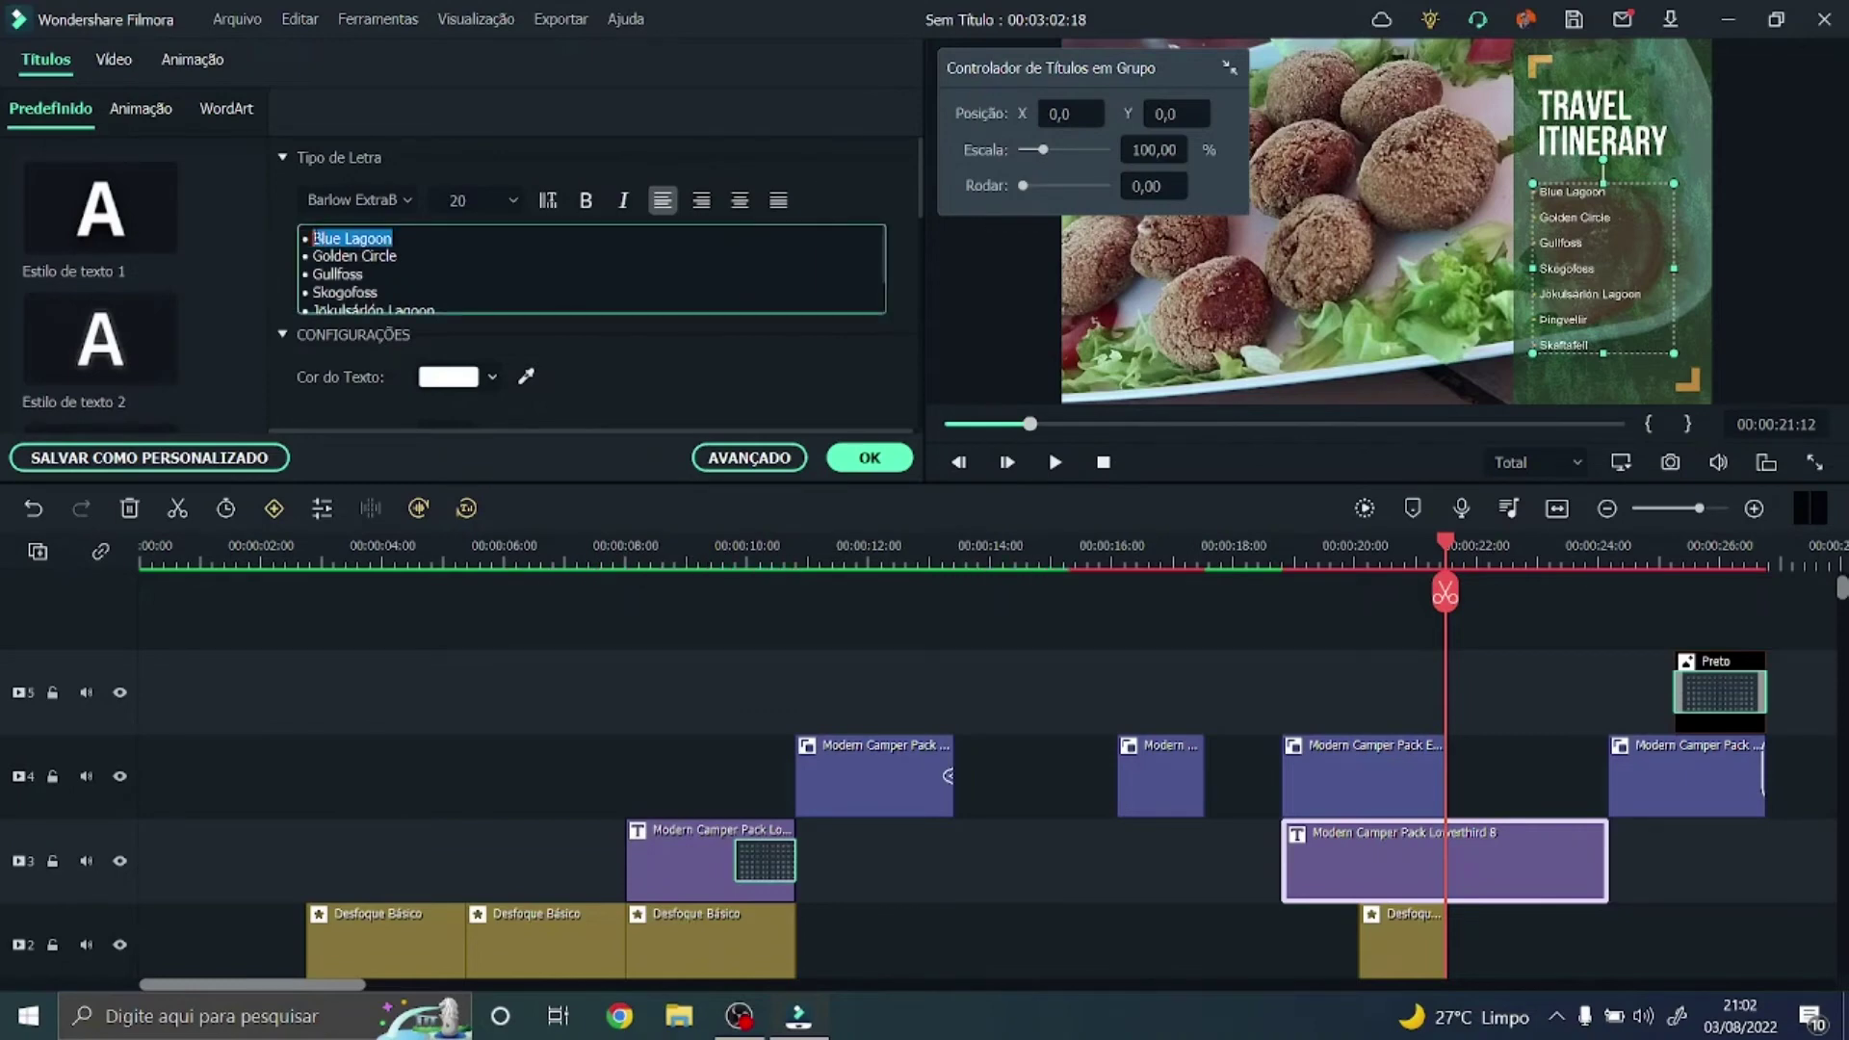
{"action": "type", "text": "NÃO TE INTERESSA"}
{"action": "left_click", "coordinate": [868, 458]}
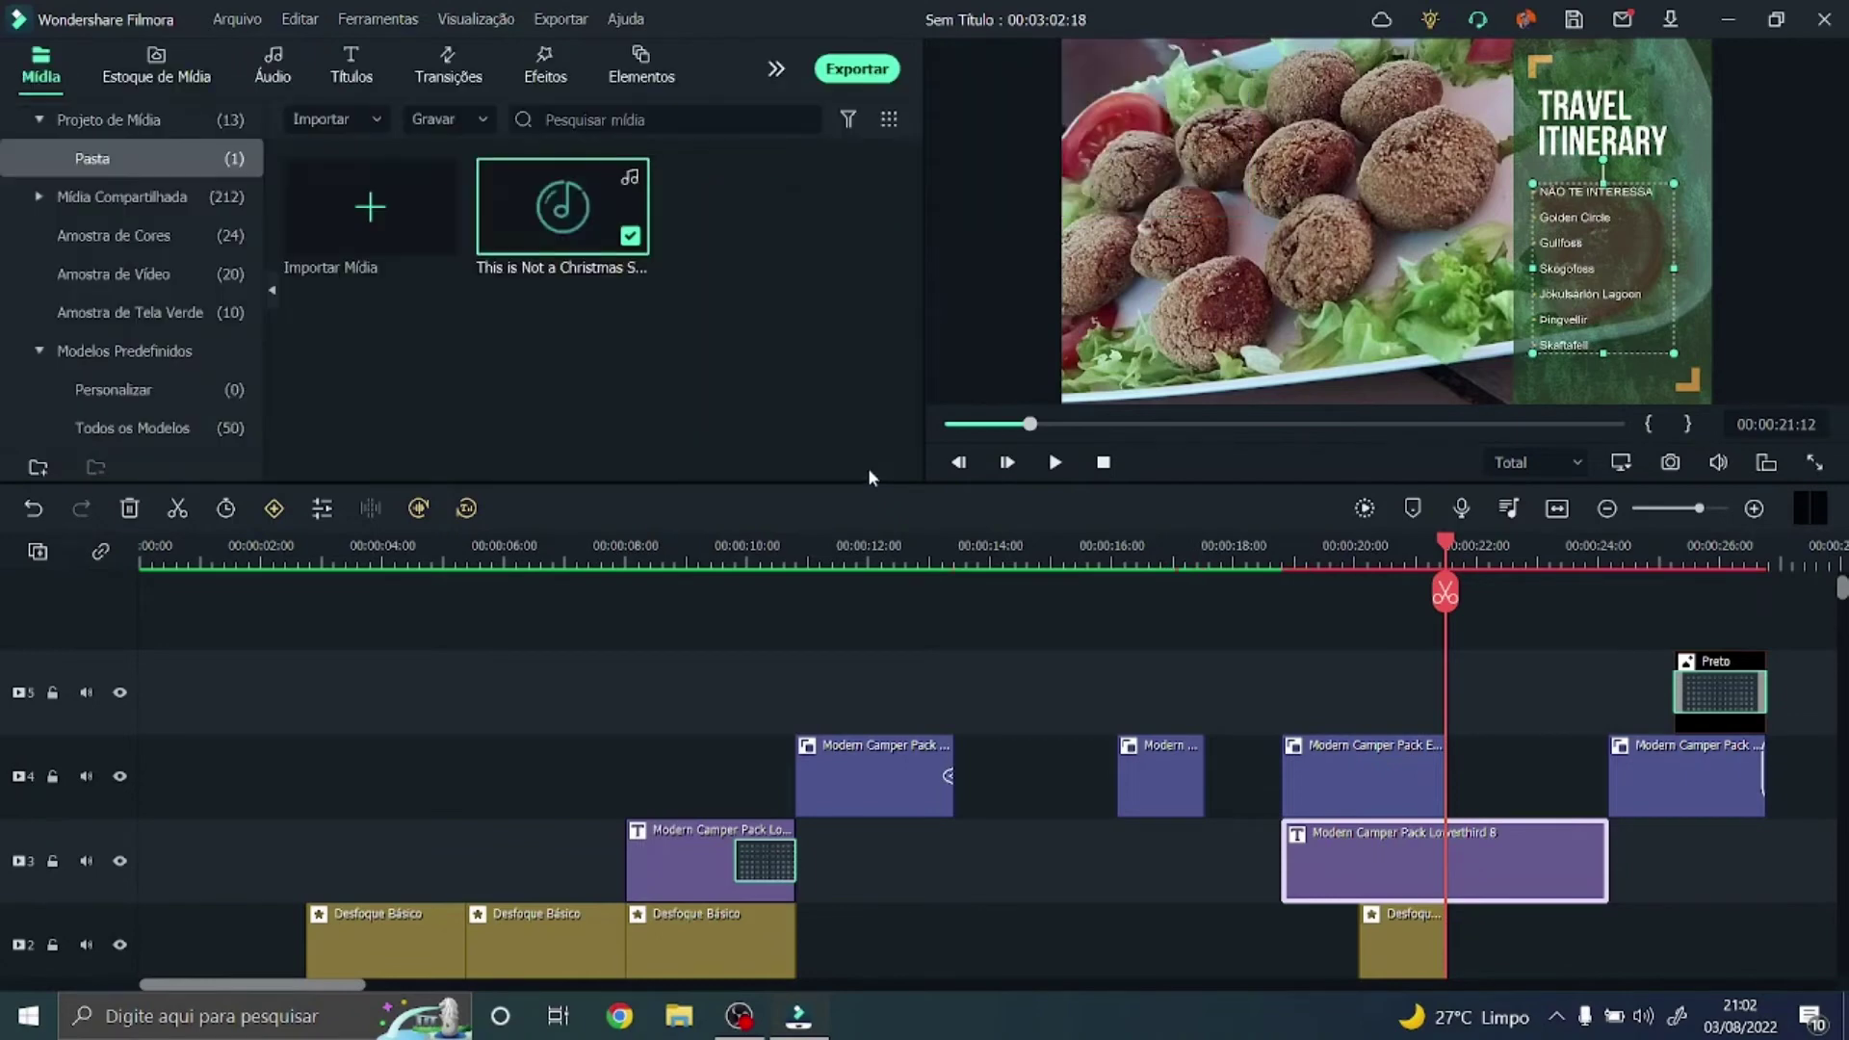
- Change the Lowerthird 8 title's heading "Travel Itinerary" to "MENU"
{"action": "double_click", "coordinate": [1615, 137]}
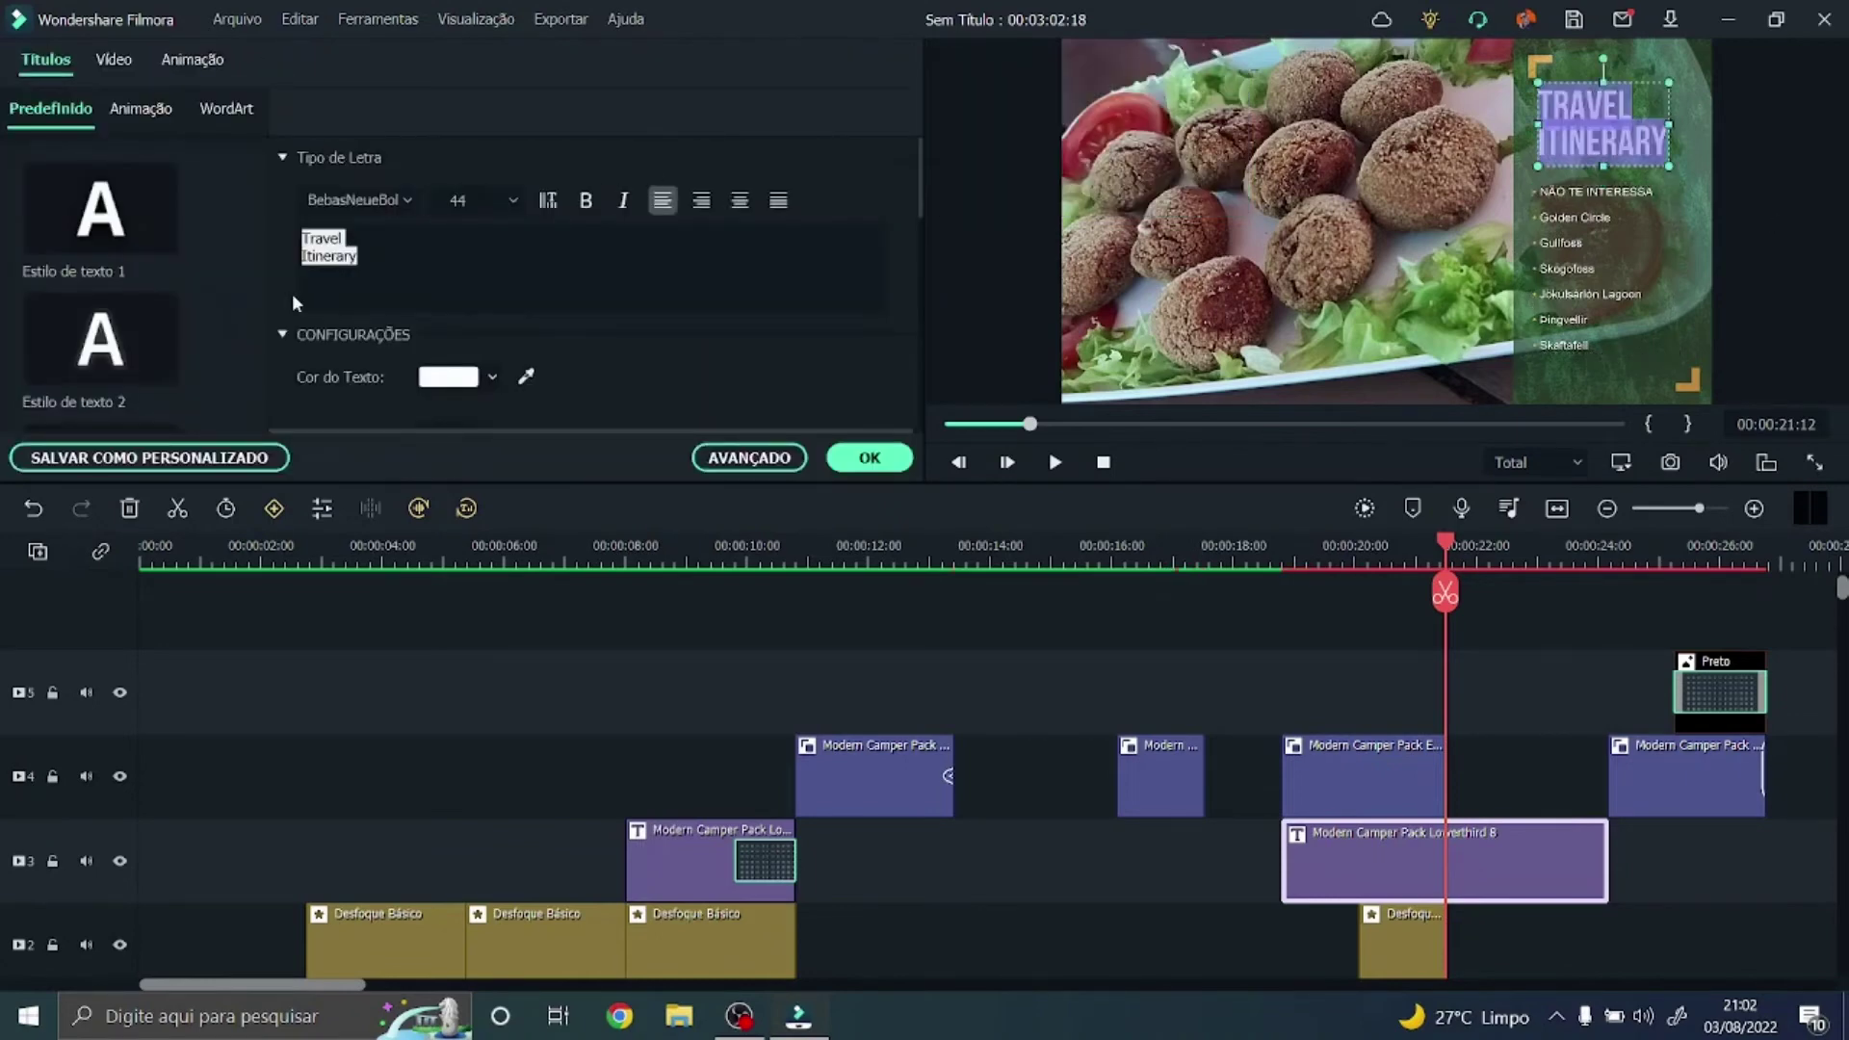
{"action": "type", "text": "MENU"}
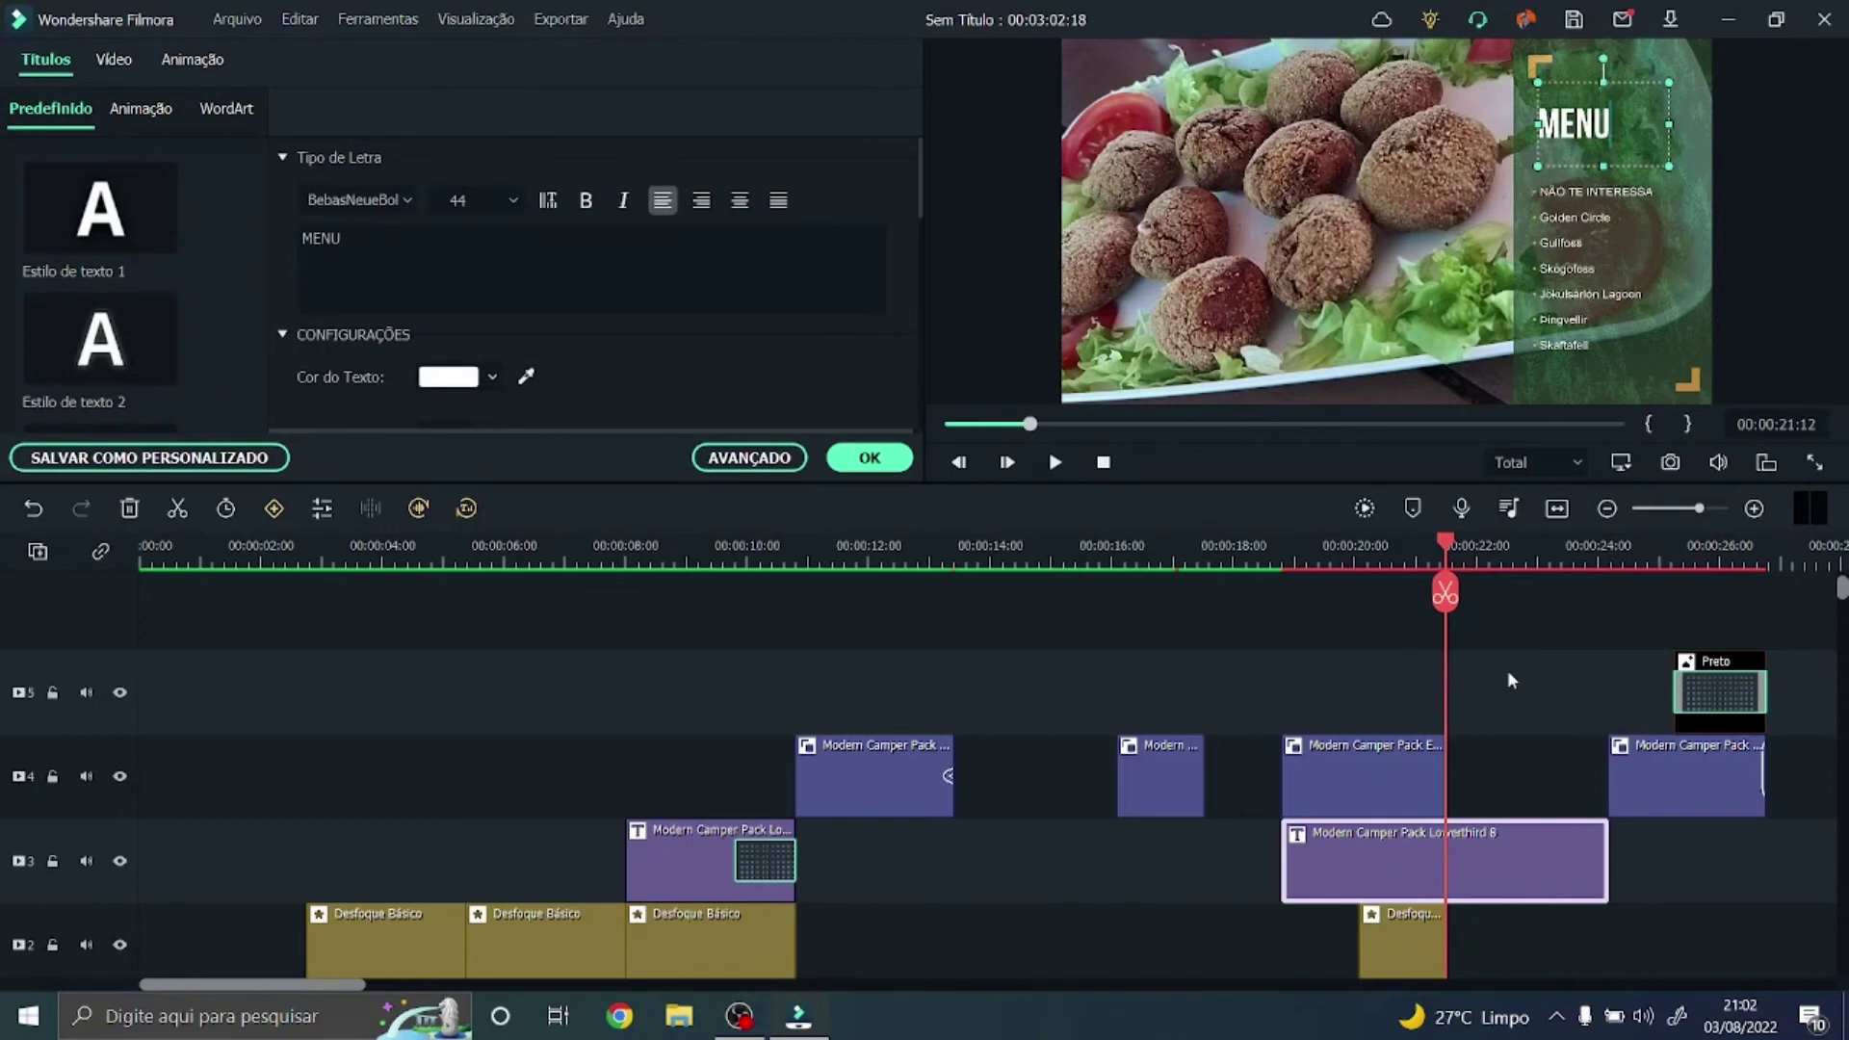
{"action": "left_click", "coordinate": [1412, 876]}
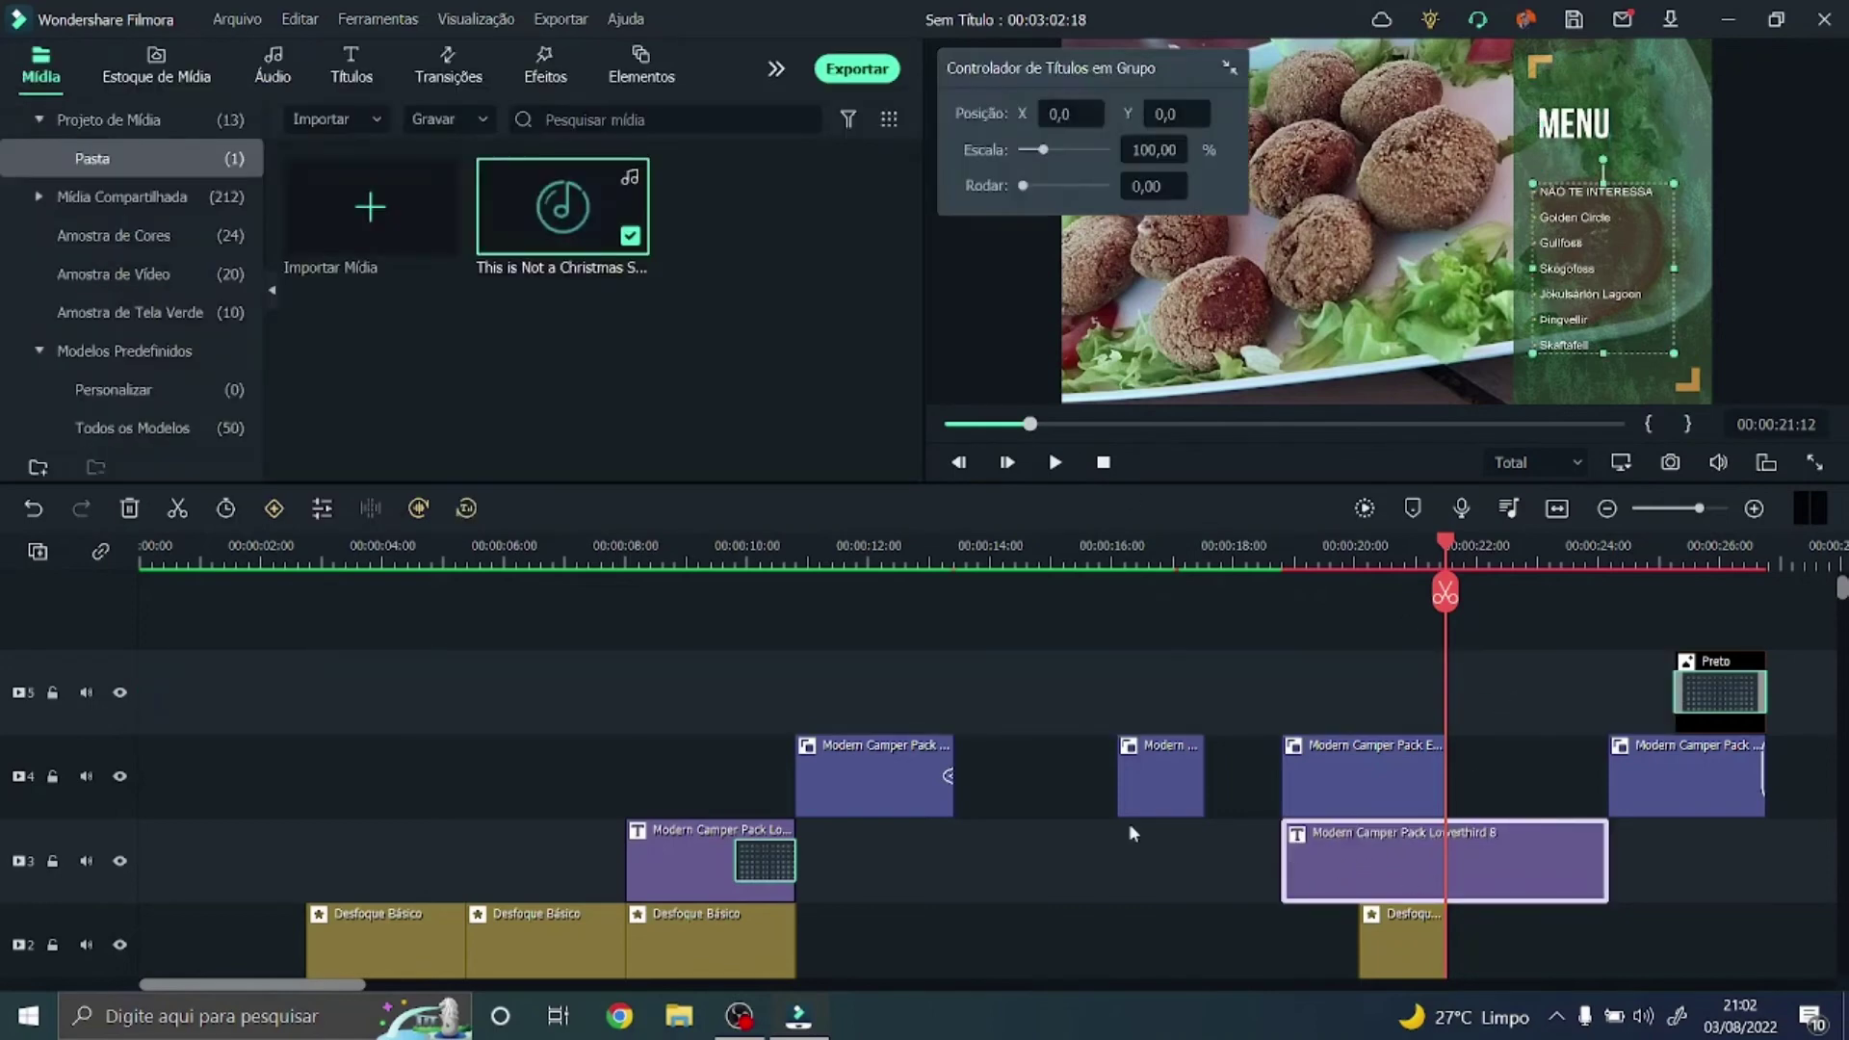
- Delete the last Modern Camper Pack element on video track 4, beneath the Preto clip
{"action": "left_click", "coordinate": [681, 847]}
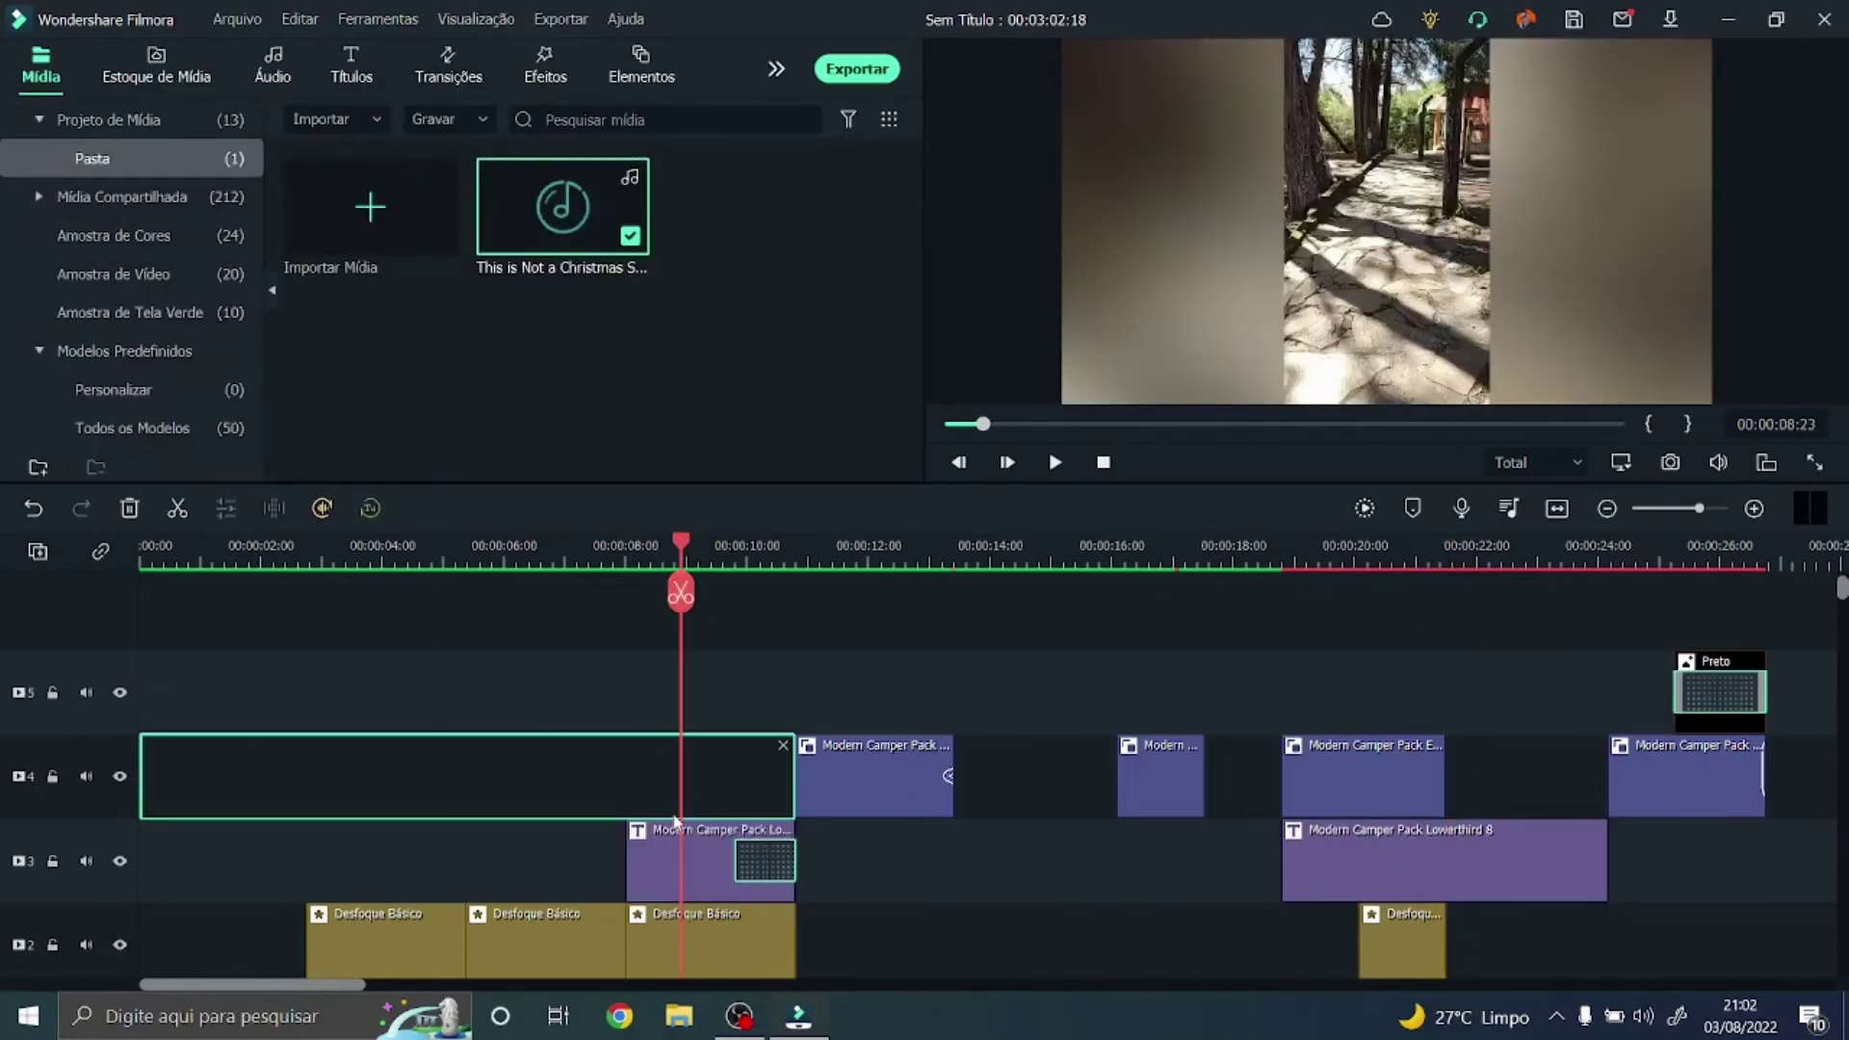
{"action": "double_click", "coordinate": [682, 841]}
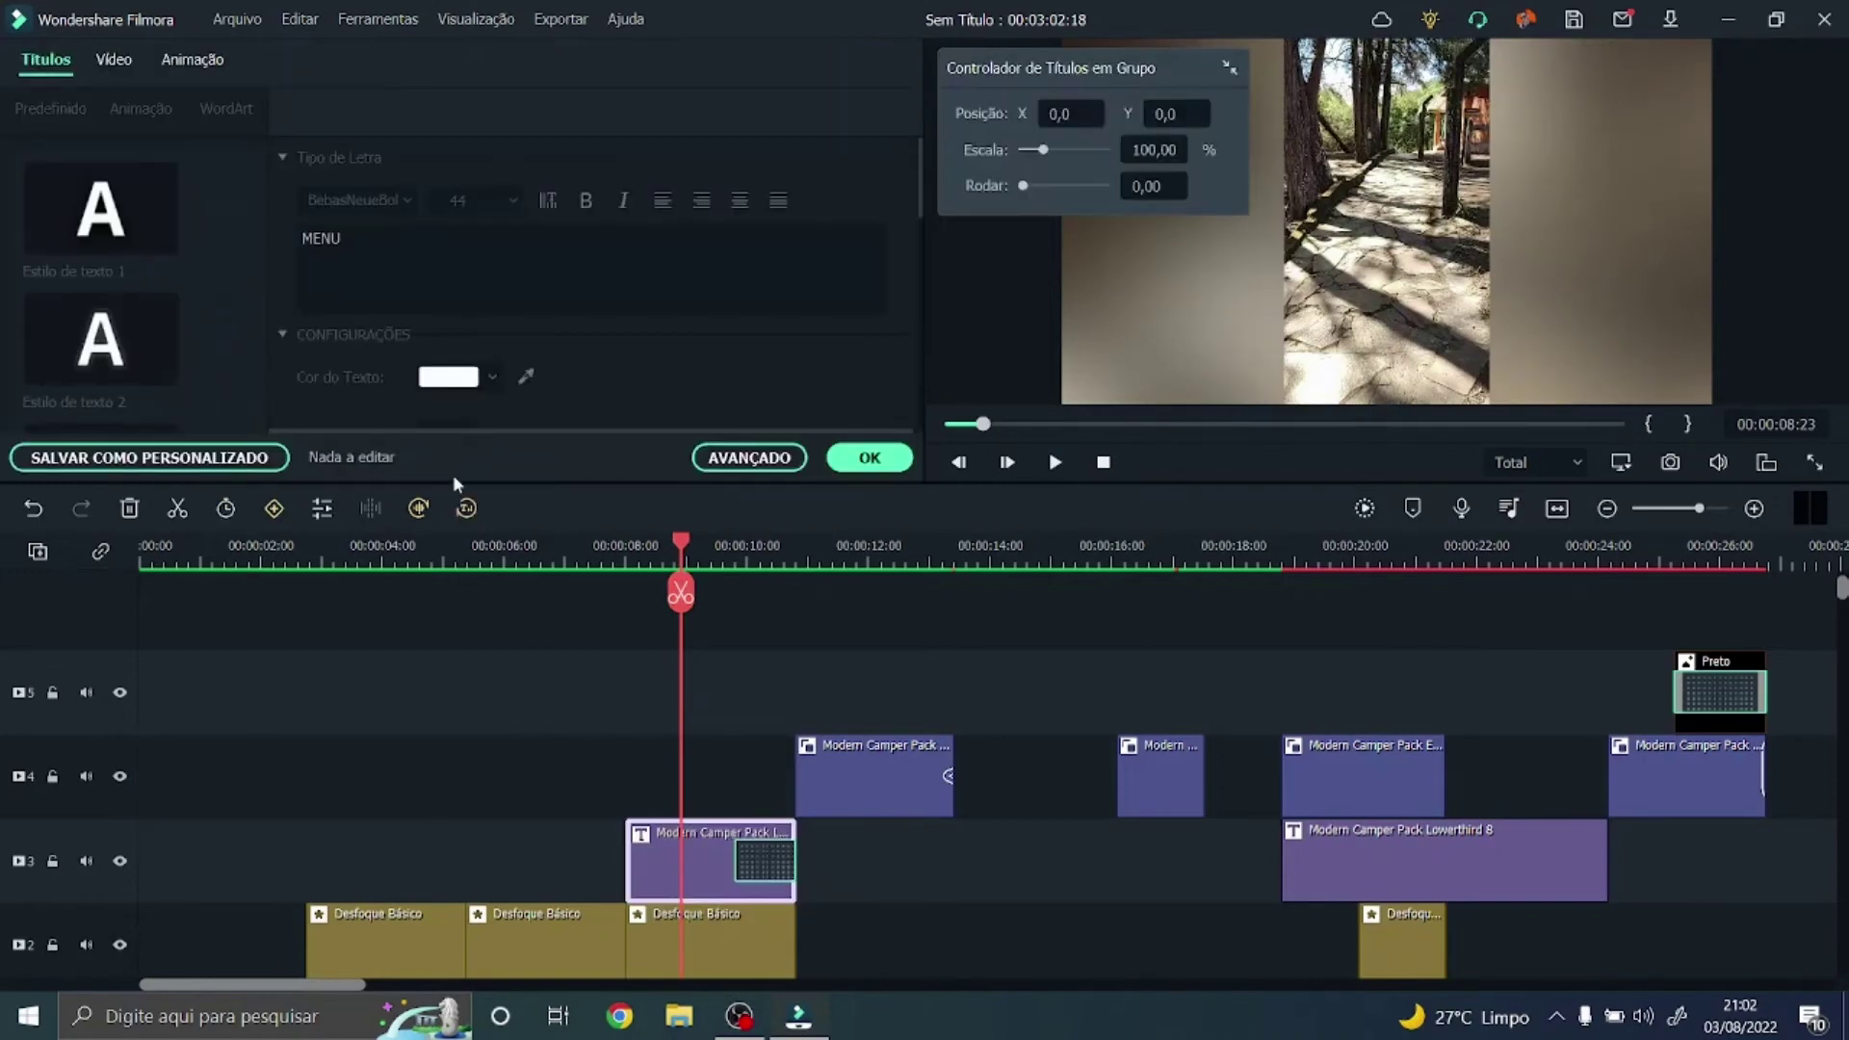
{"action": "double_click", "coordinate": [1733, 691]}
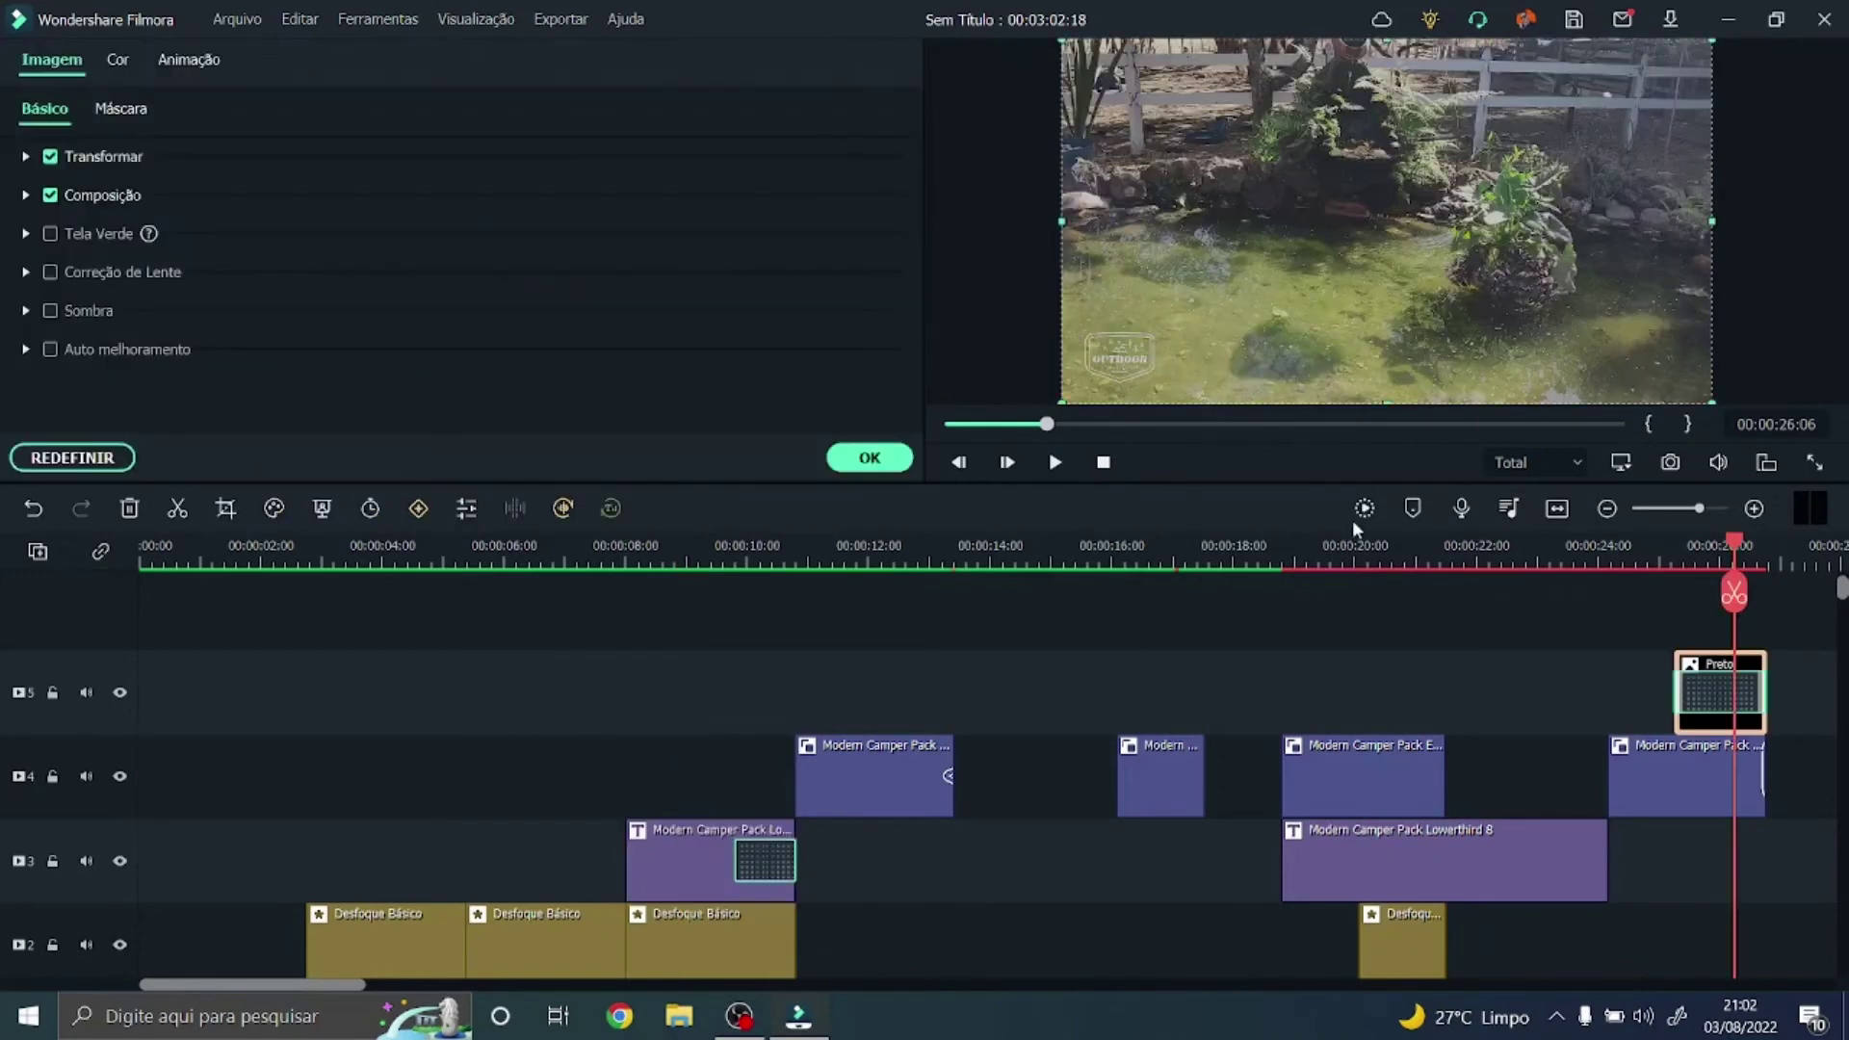
{"action": "double_click", "coordinate": [1723, 694]}
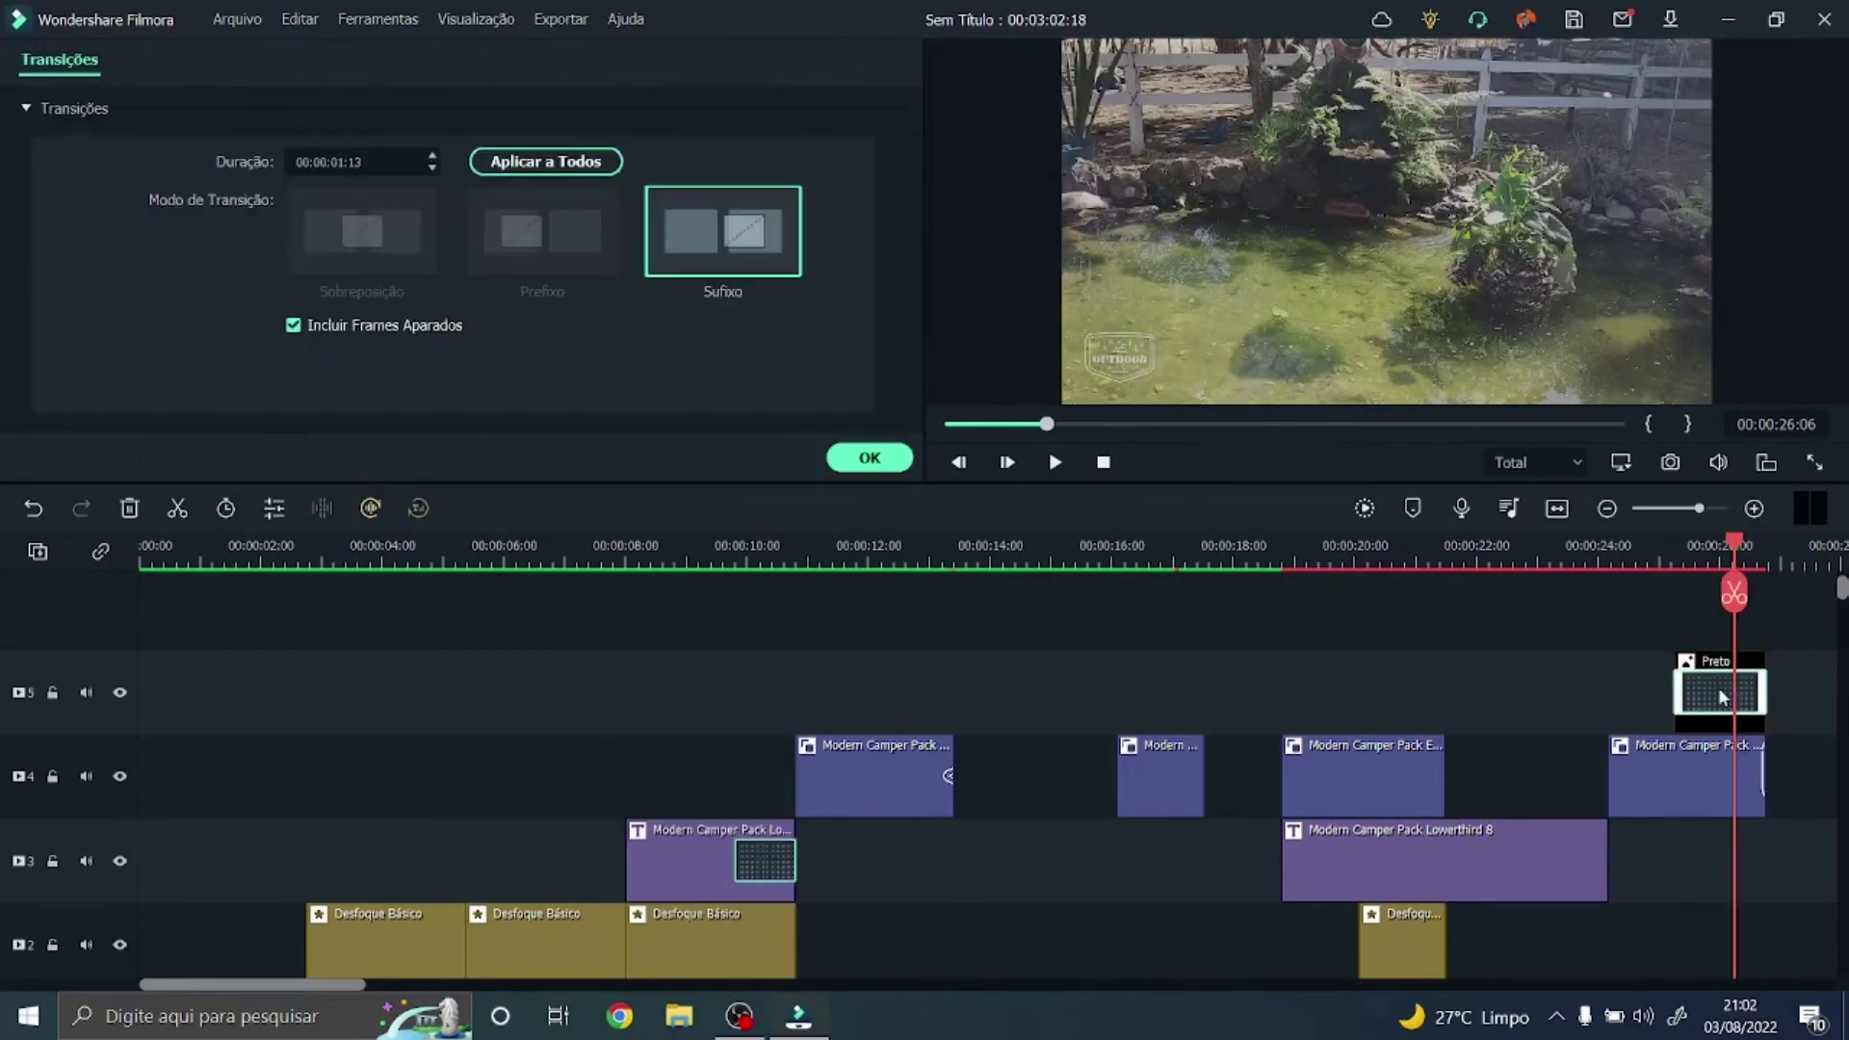
{"action": "double_click", "coordinate": [1675, 776]}
{"action": "right_click", "coordinate": [1673, 777]}
{"action": "left_click", "coordinate": [1117, 454]}
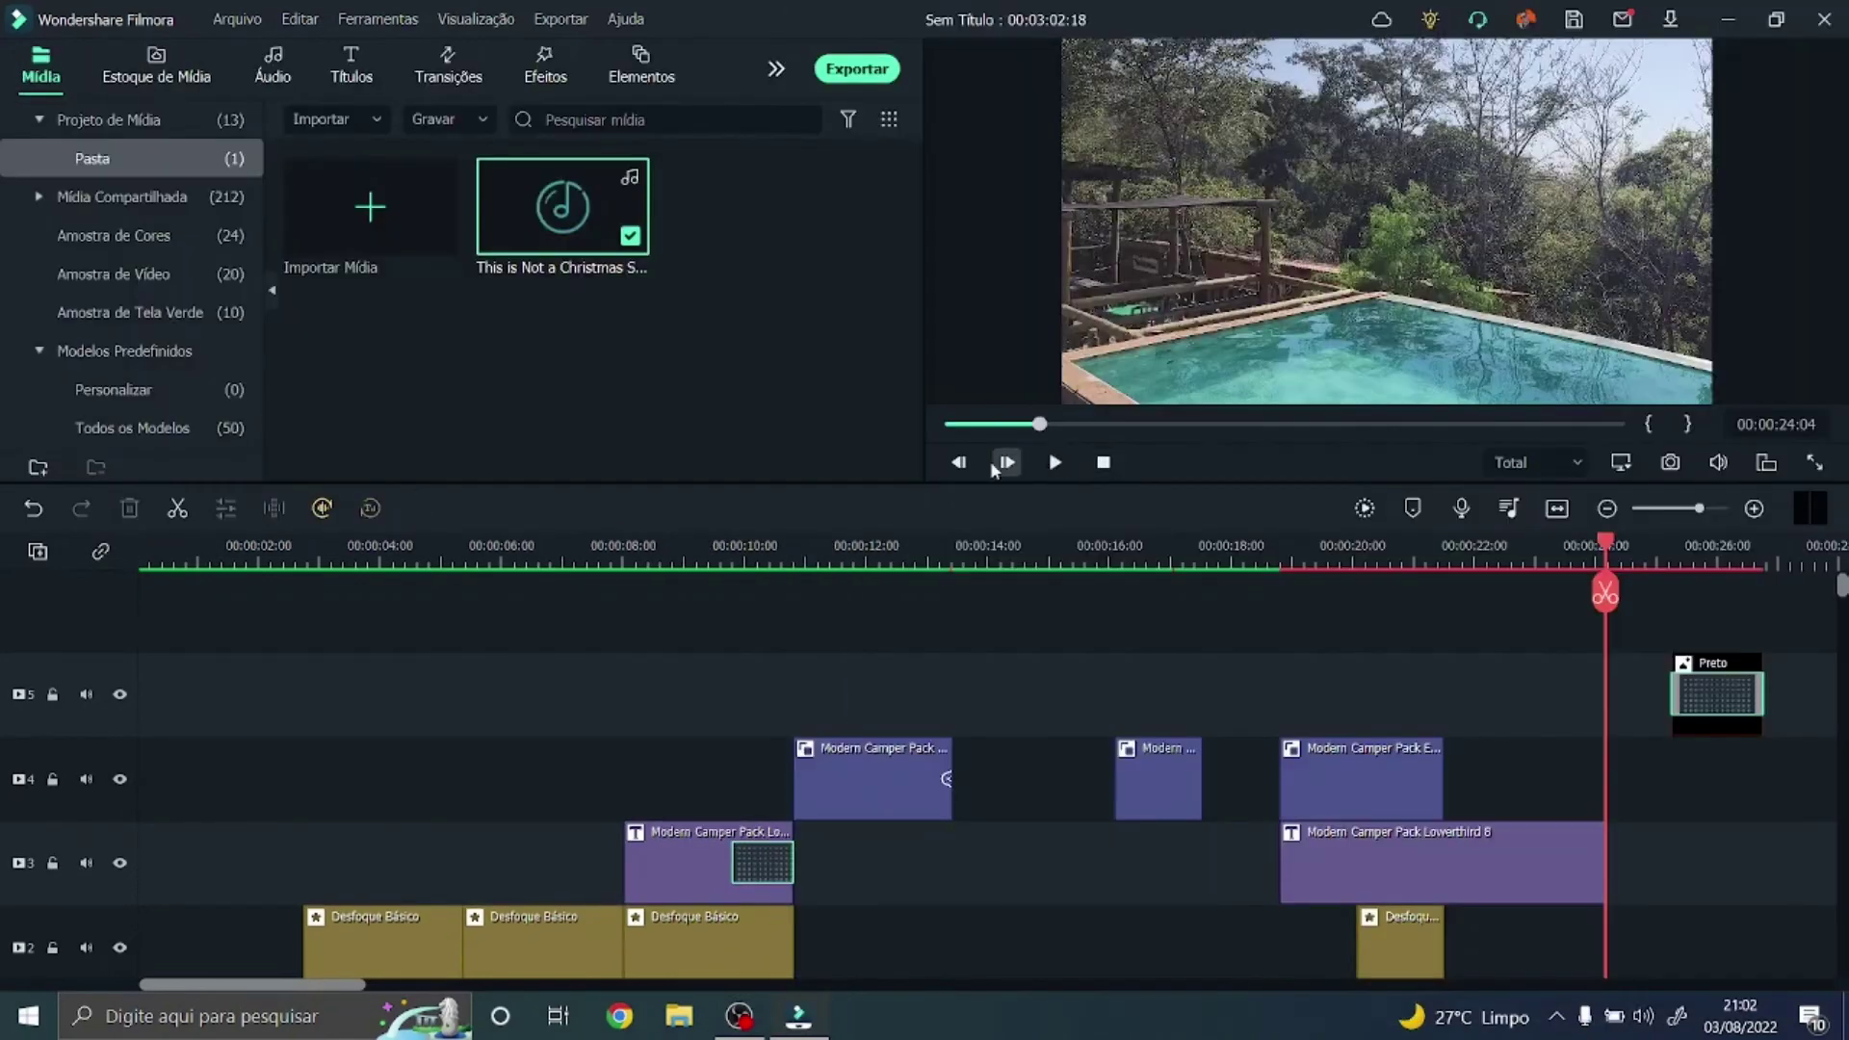
- Play the video from the beginning and lower the volume of the NEFFEX song on audio track 1
{"action": "left_click", "coordinate": [1099, 463]}
{"action": "left_click", "coordinate": [1056, 463]}
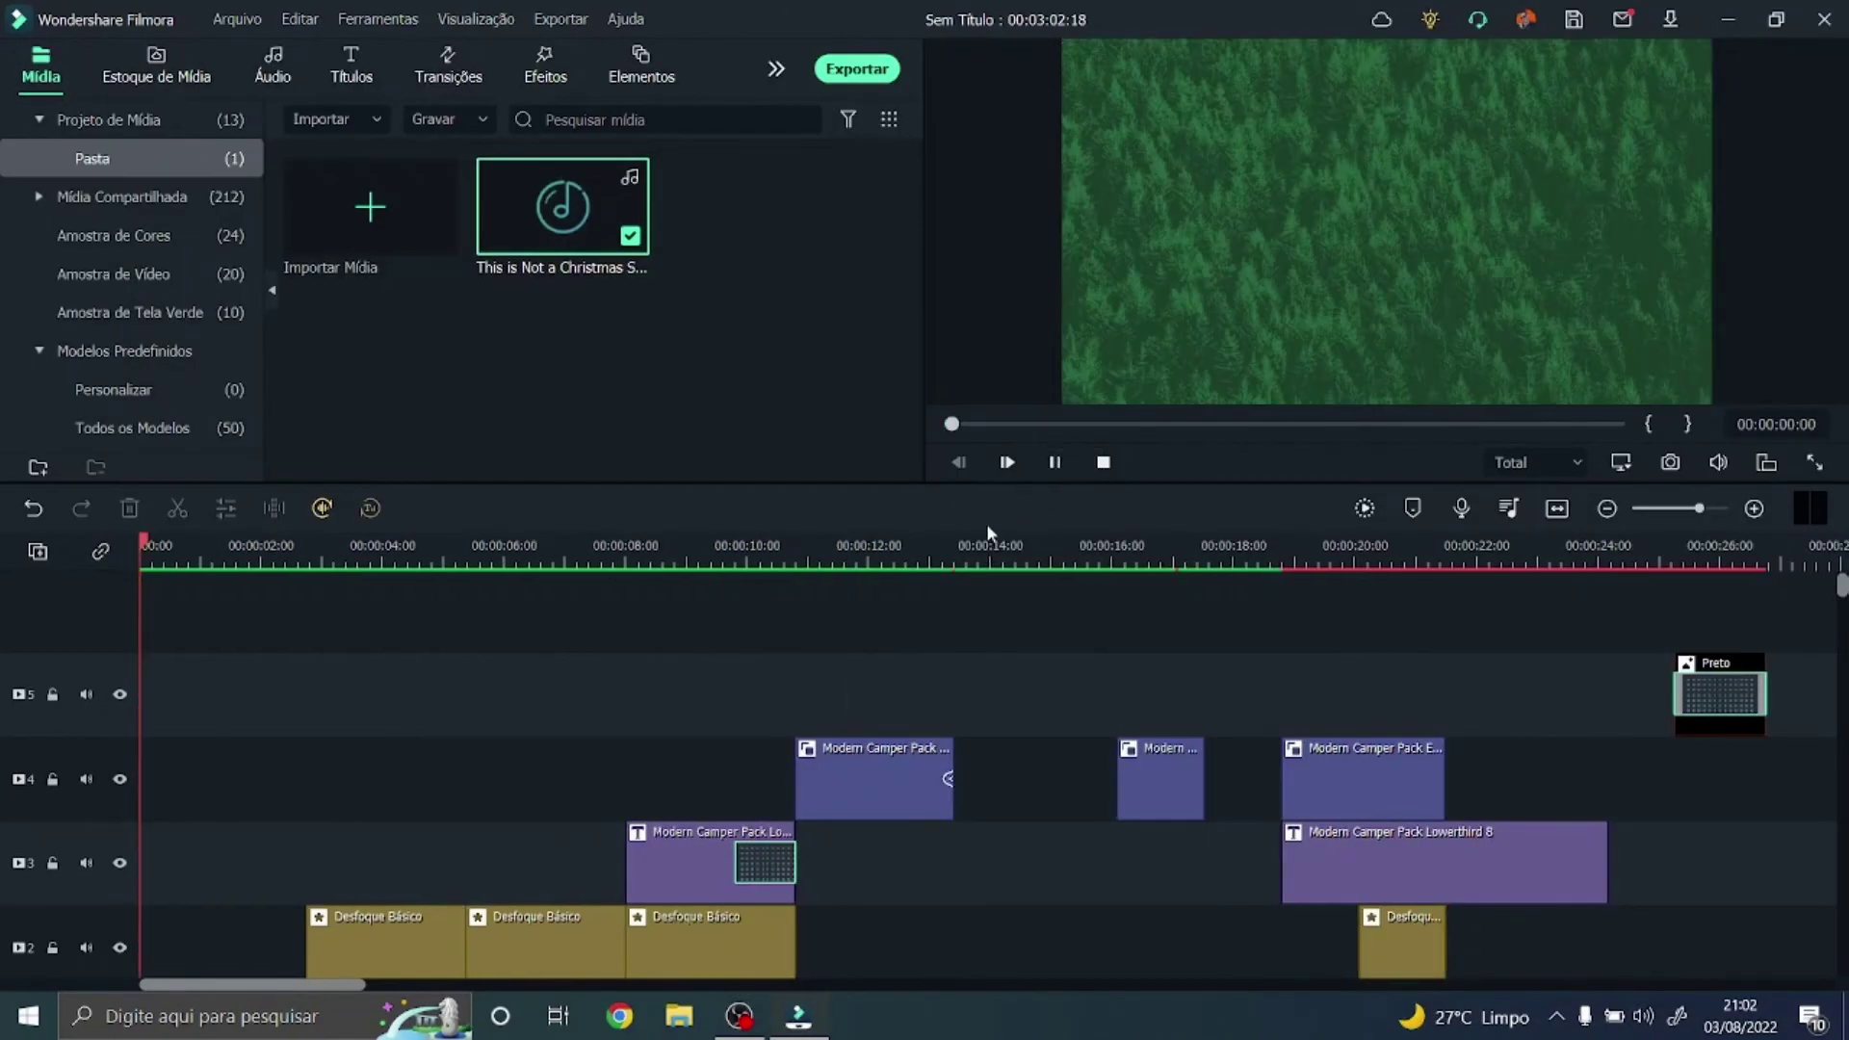
{"action": "scroll", "coordinate": [611, 762], "scroll_direction": "down", "scroll_amount": 4}
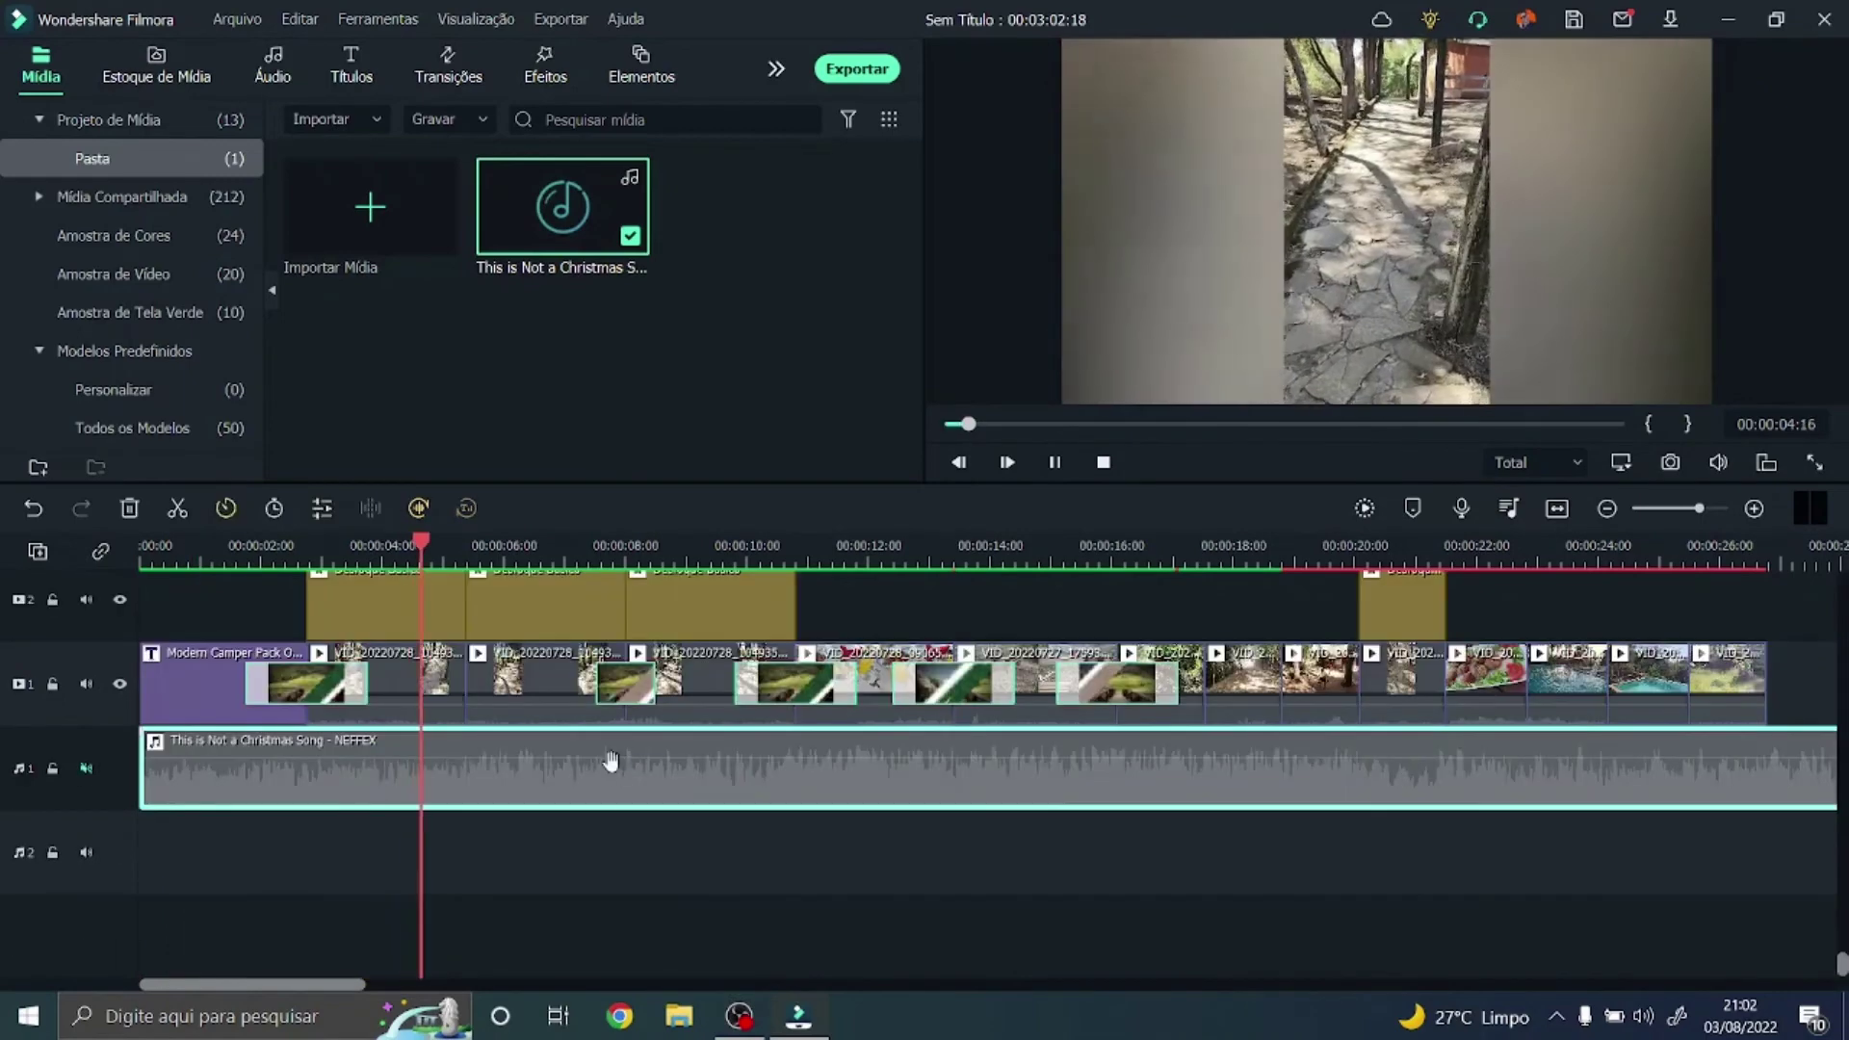
{"action": "left_click_drag", "start_coordinate": [610, 762], "coordinate": [609, 773]}
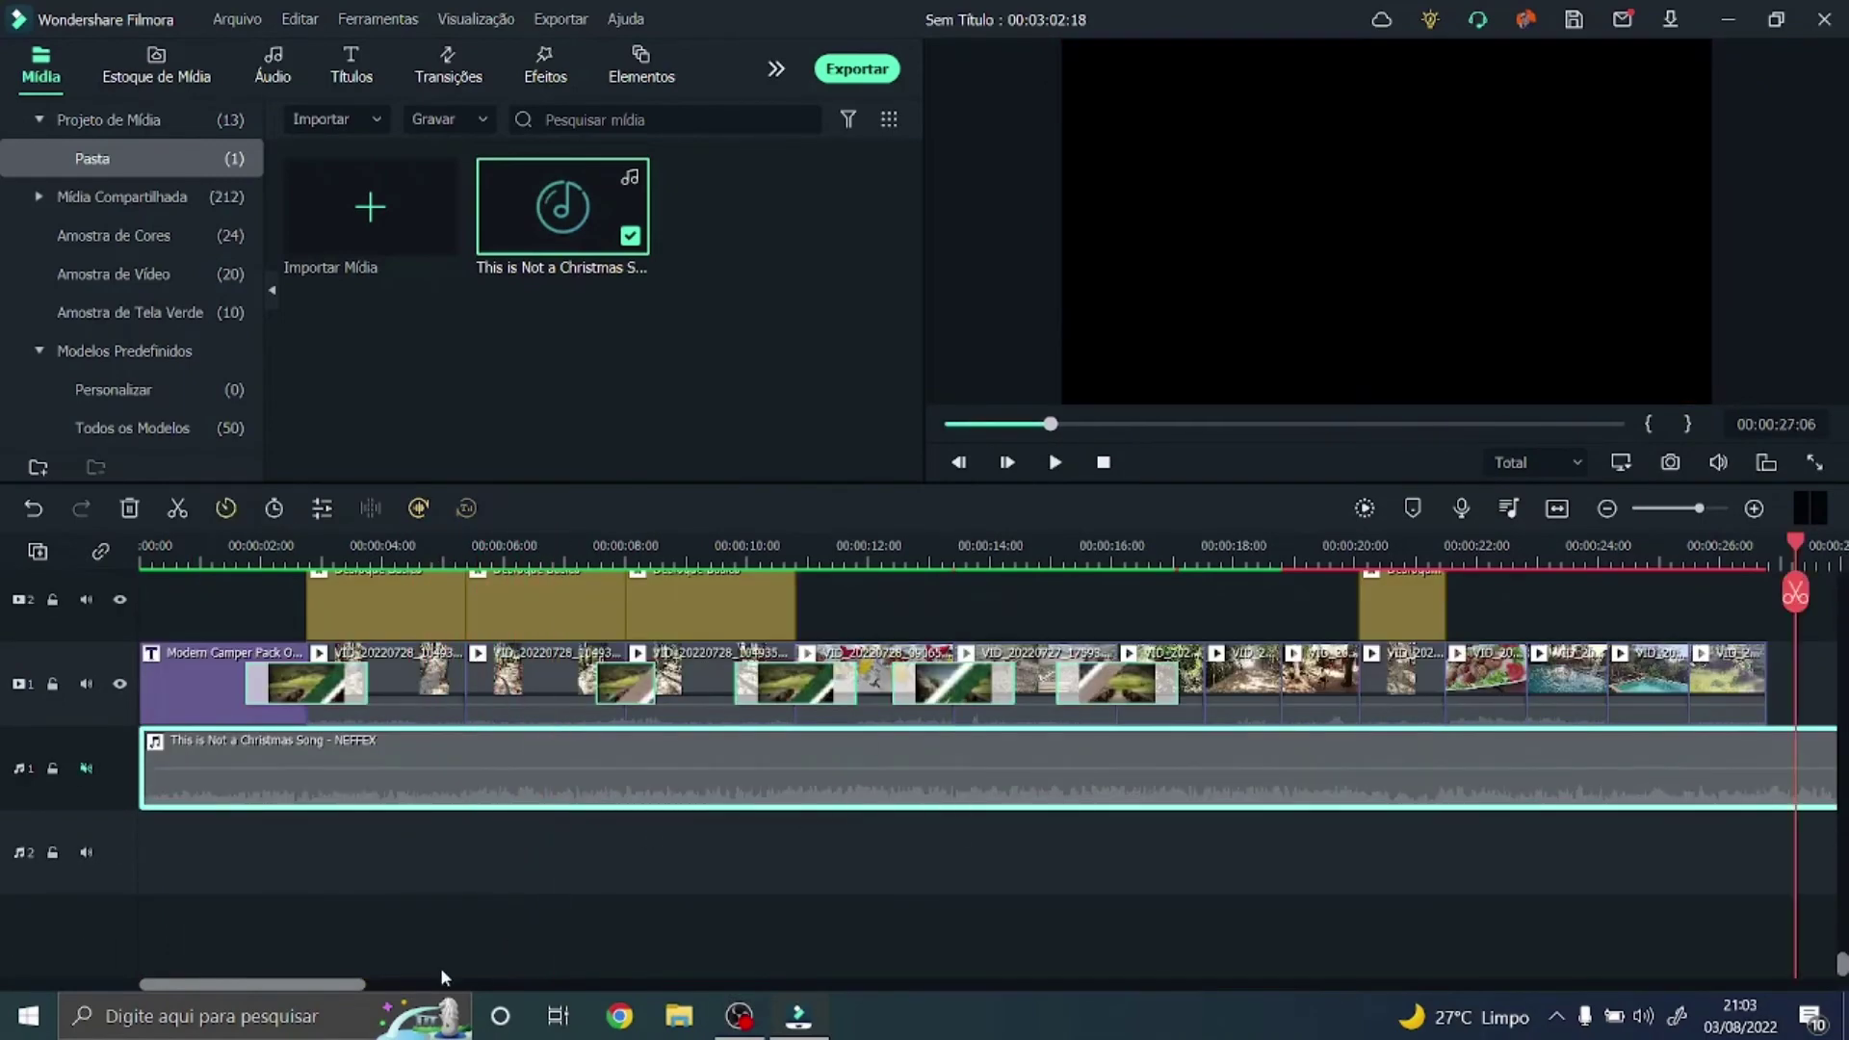
- Split the NEFFEX song at the end of the video, 00:00:26:20, and delete the remainder
{"action": "left_click_drag", "start_coordinate": [317, 986], "coordinate": [1645, 982]}
{"action": "left_click_drag", "start_coordinate": [991, 773], "coordinate": [352, 770]}
{"action": "left_click_drag", "start_coordinate": [1431, 986], "coordinate": [287, 903]}
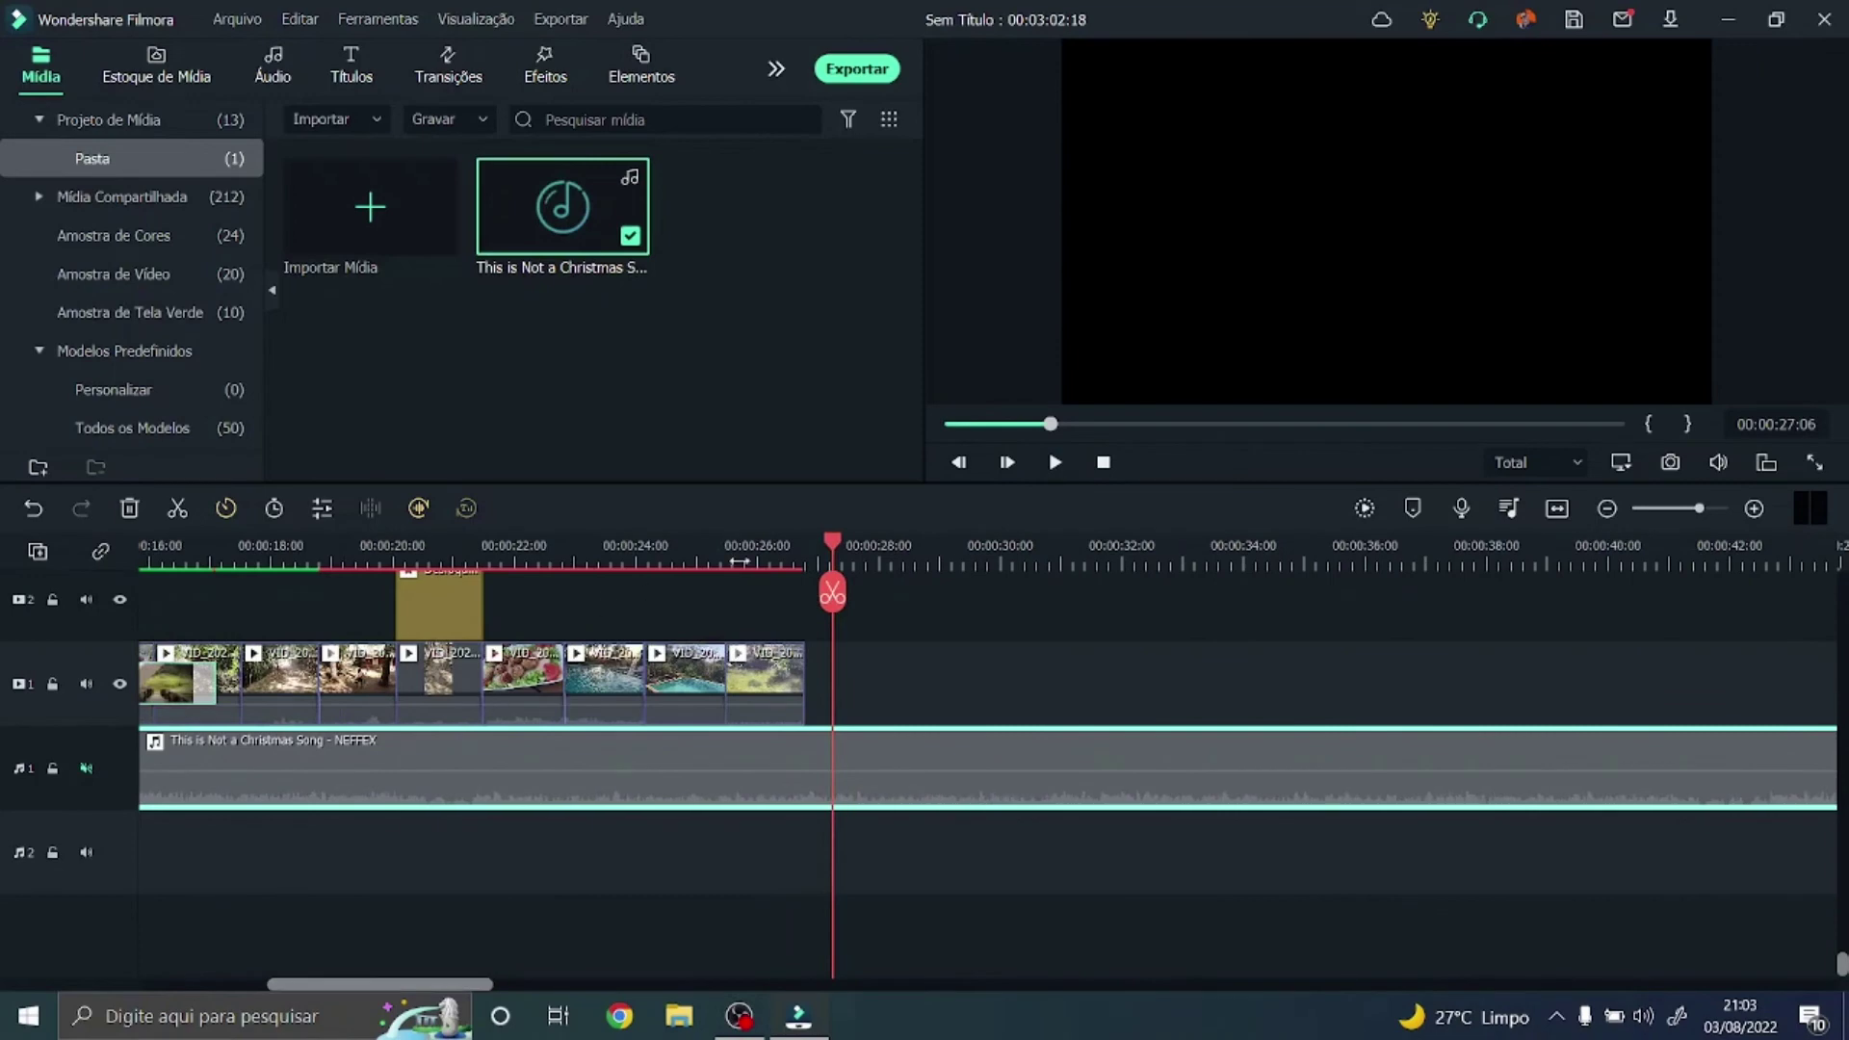
{"action": "left_click_drag", "start_coordinate": [830, 545], "coordinate": [805, 563]}
{"action": "left_click", "coordinate": [805, 593]}
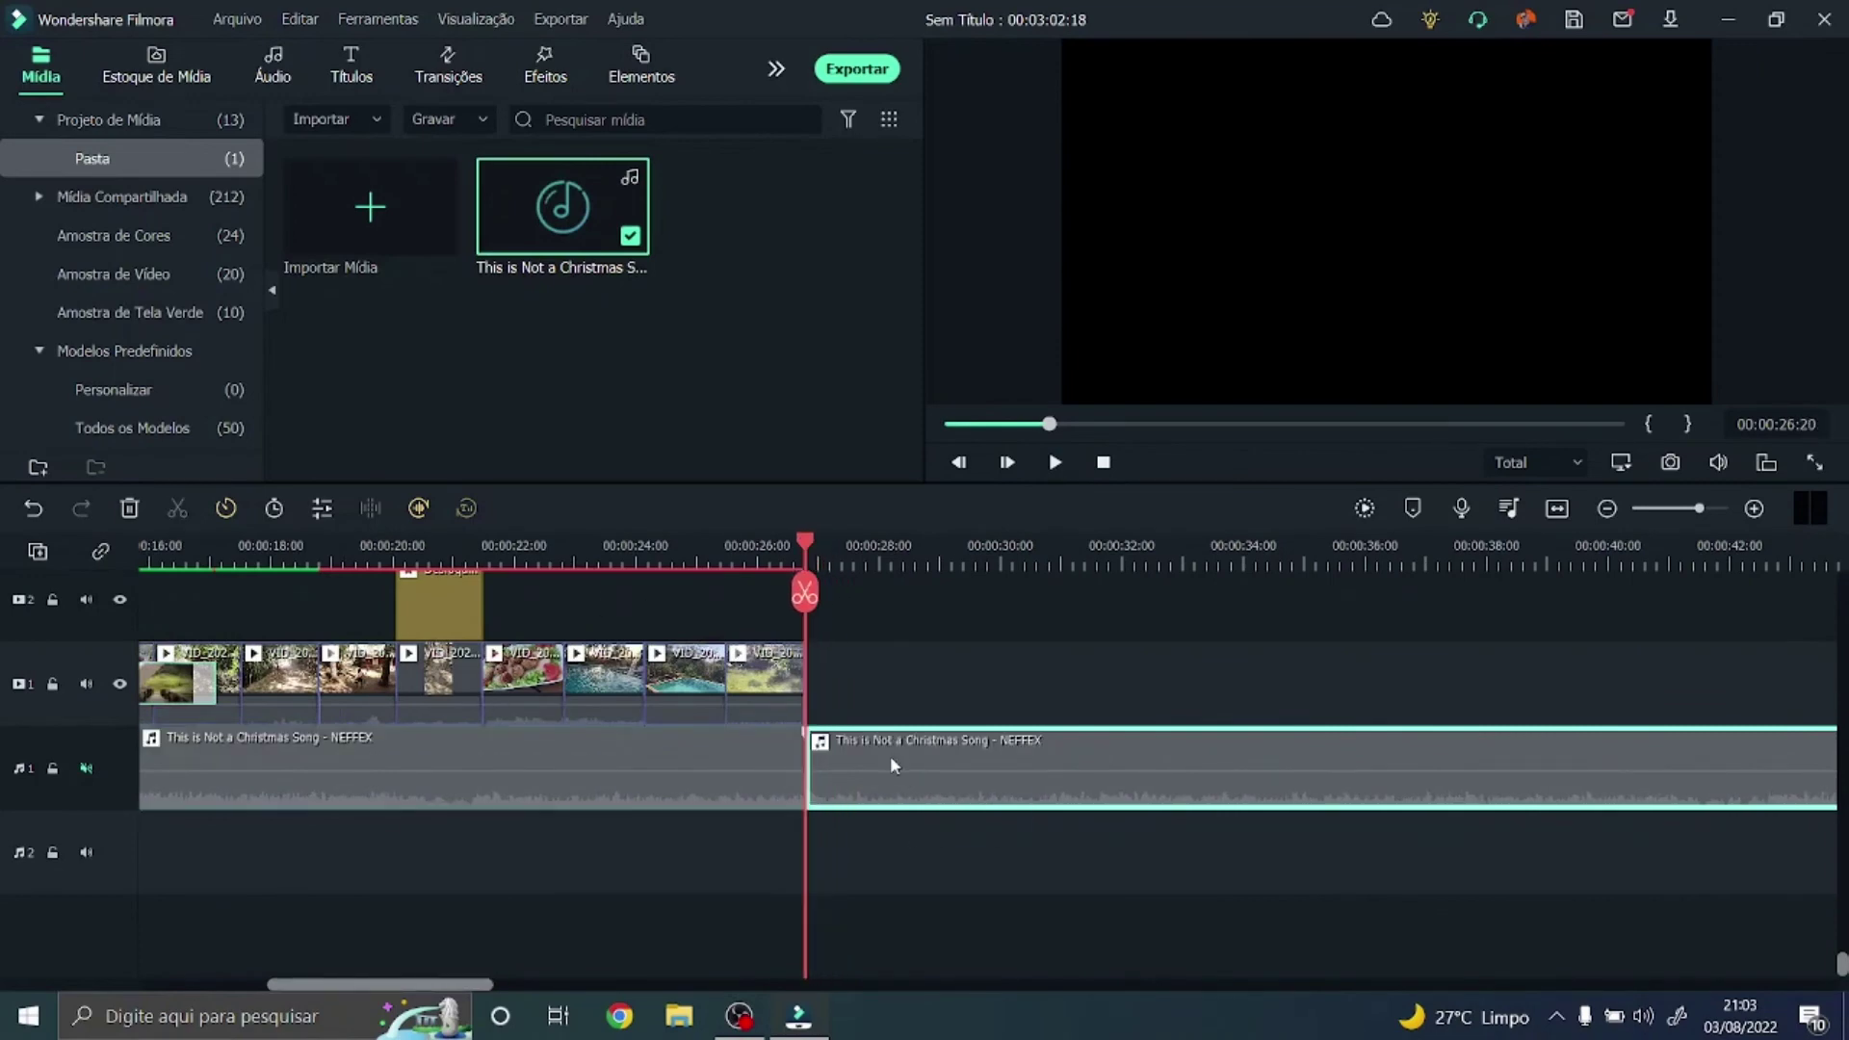
{"action": "key", "text": "Delete"}
- Export the finished video under the name TESTE
{"action": "left_click_drag", "start_coordinate": [807, 545], "coordinate": [147, 547]}
{"action": "left_click", "coordinate": [853, 75]}
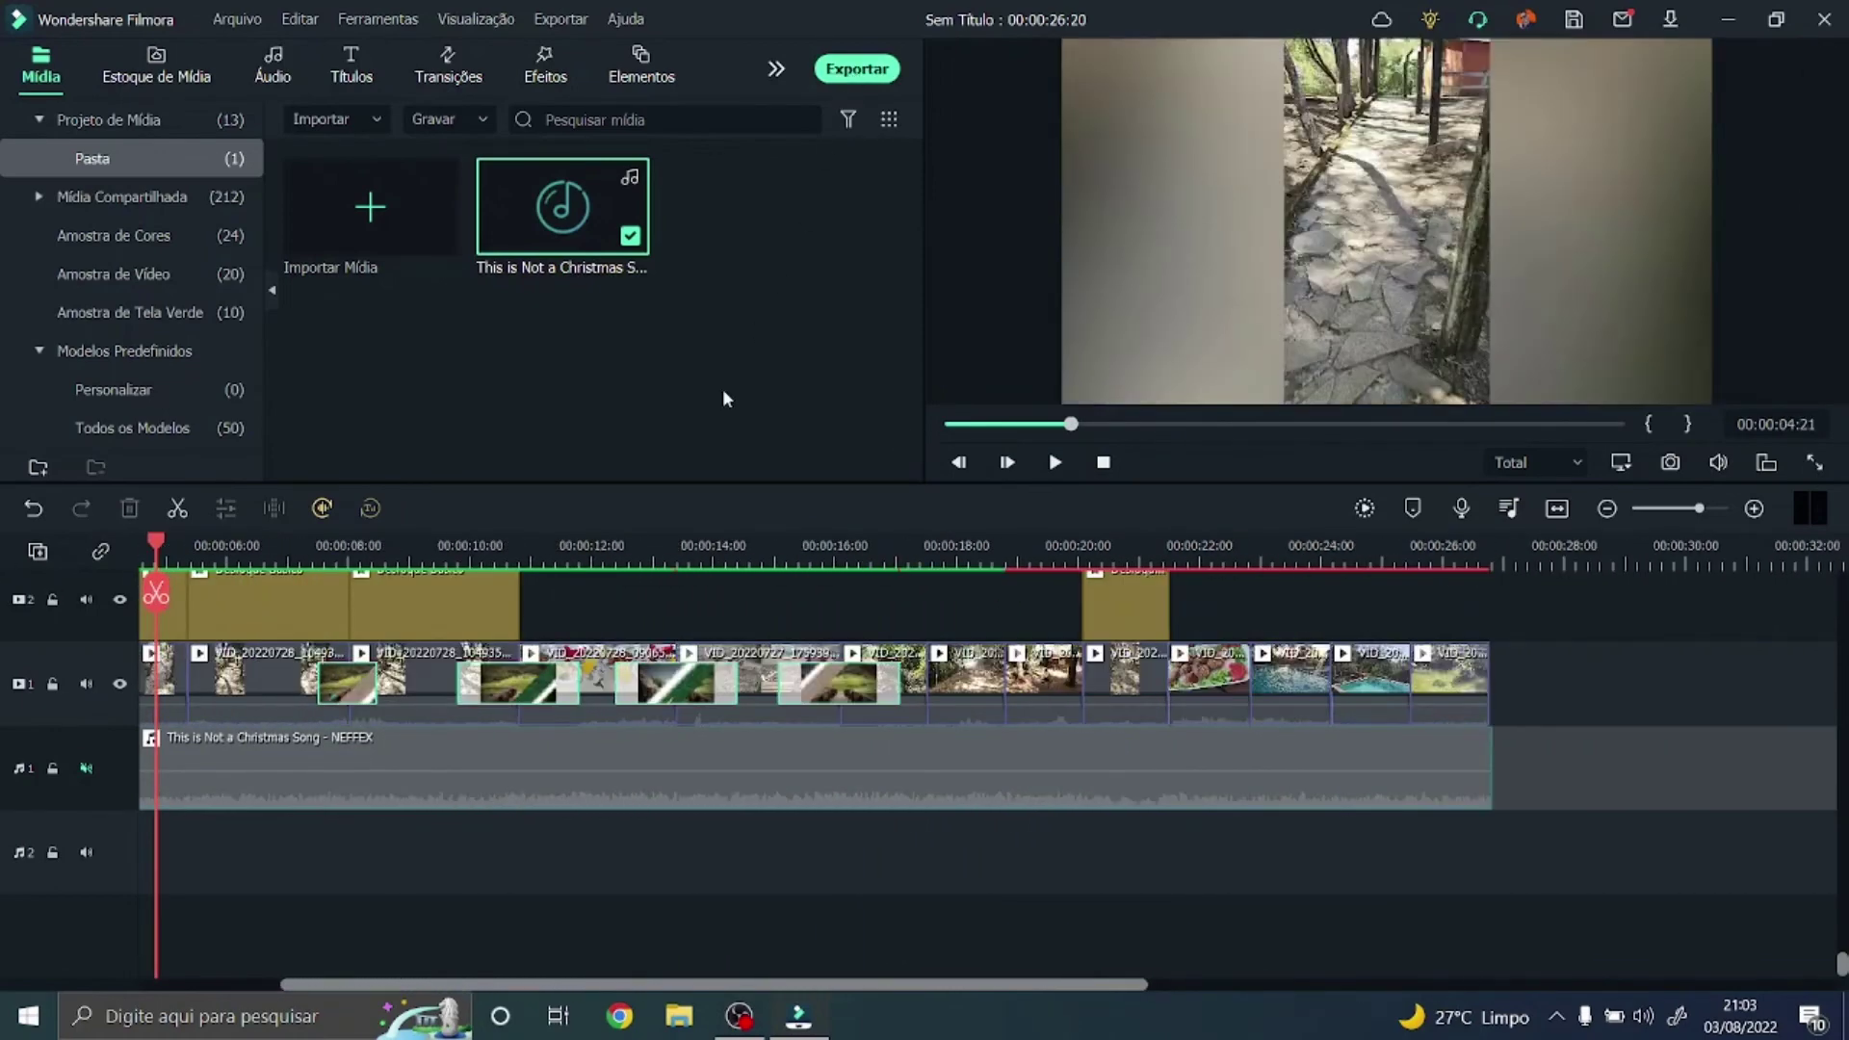
{"action": "triple_click", "coordinate": [1020, 248]}
{"action": "type", "text": "TESTE"}
{"action": "left_click", "coordinate": [1309, 790]}
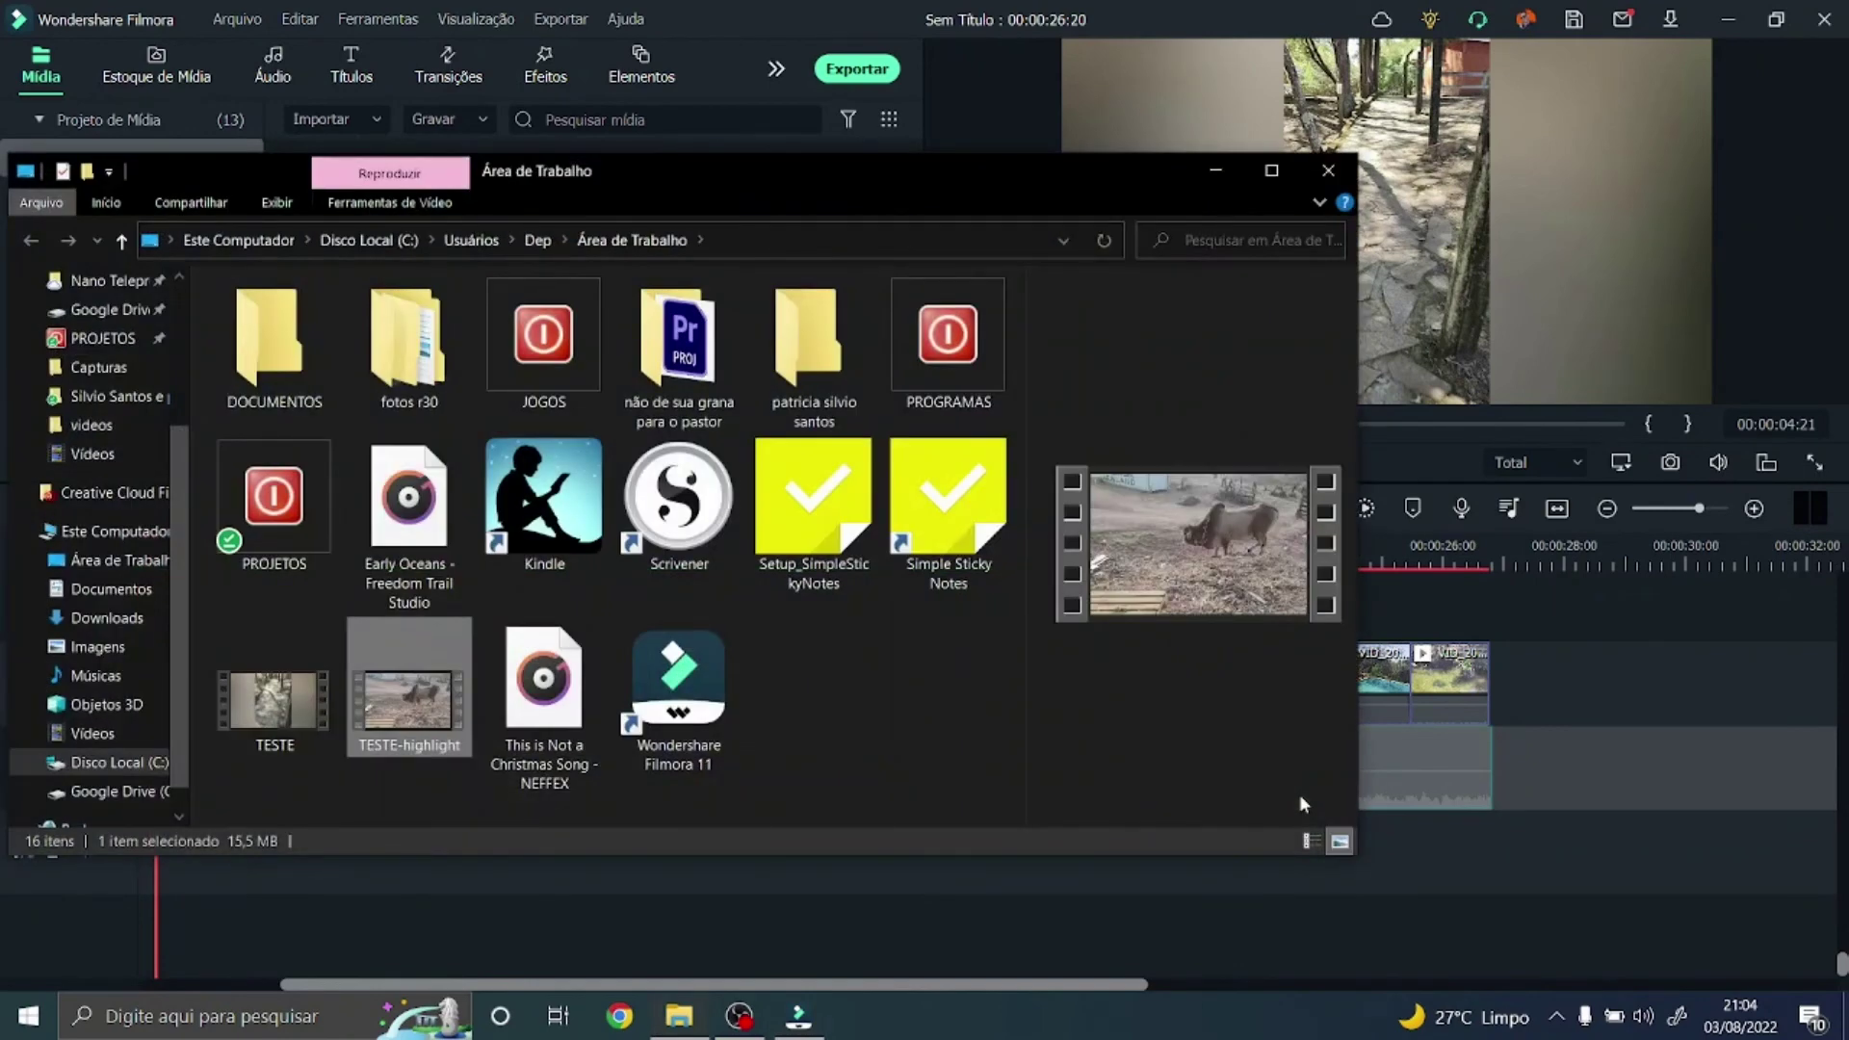
- Play the exported TESTE-highlight video, closing the player and the folder window when finished
{"action": "double_click", "coordinate": [394, 718]}
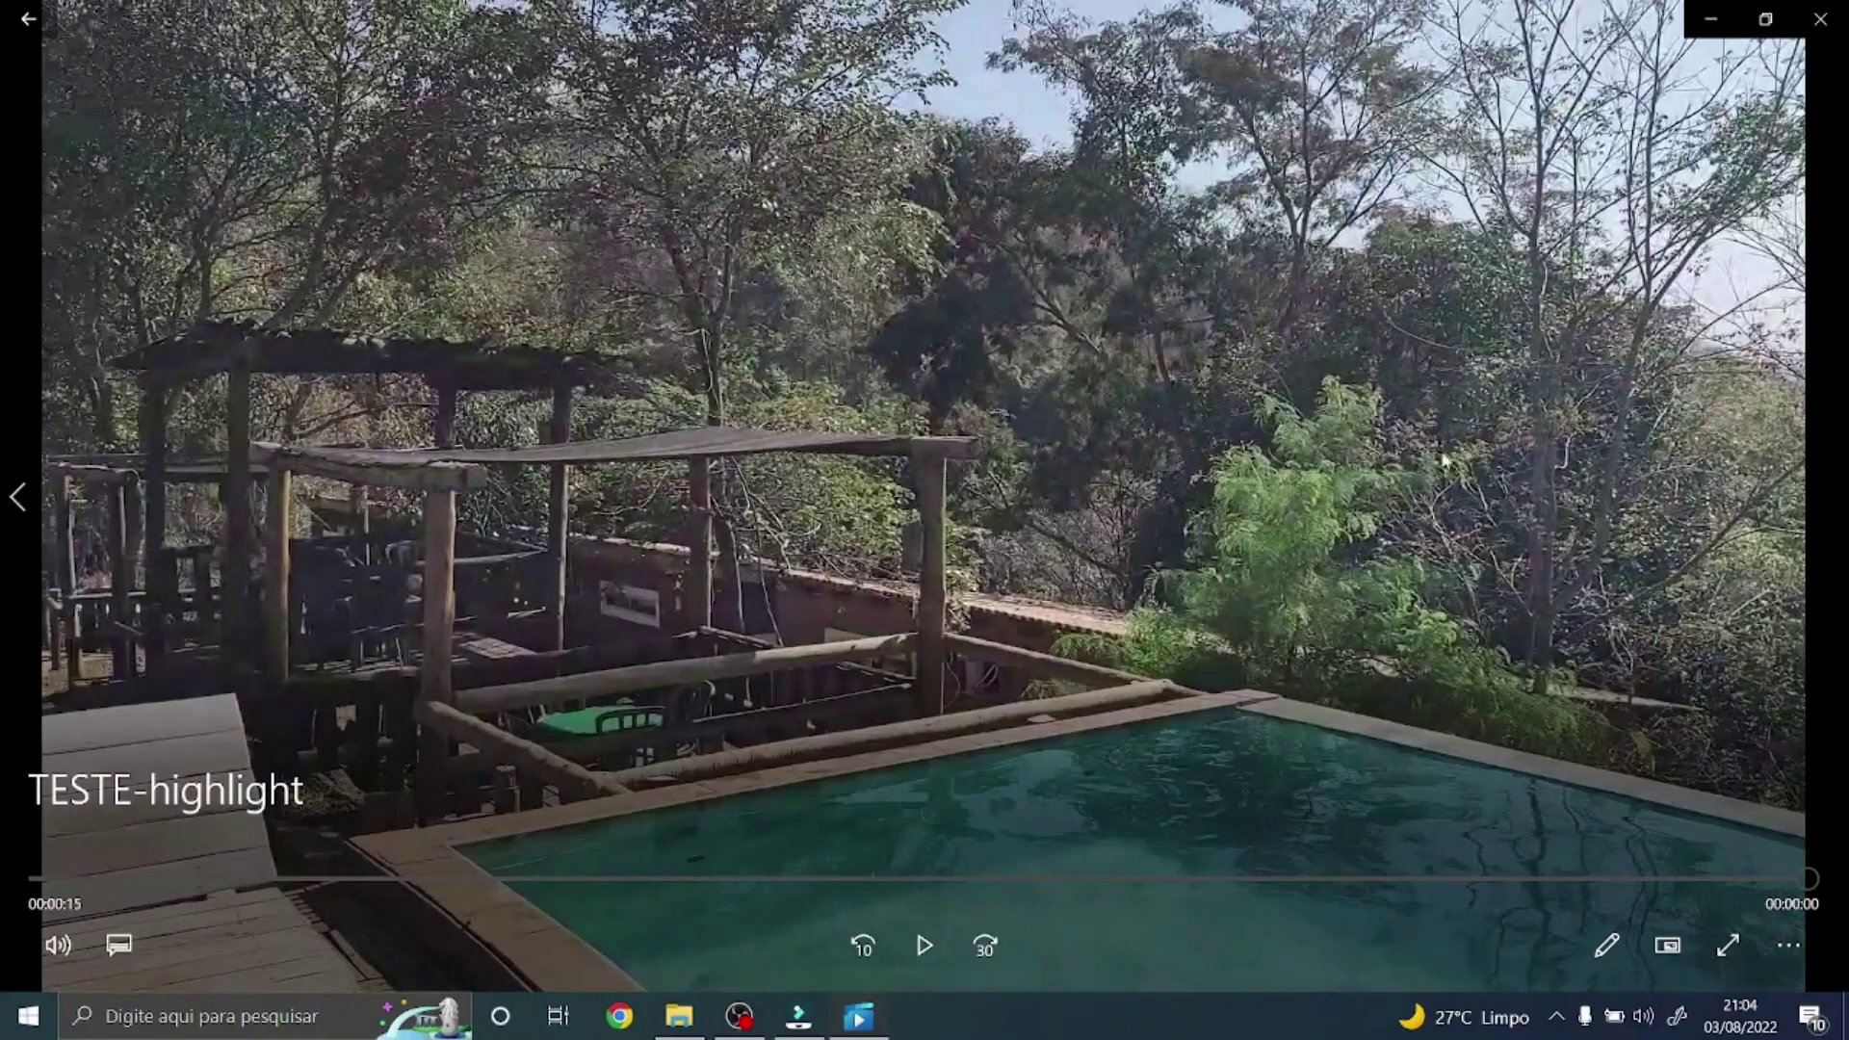
{"action": "left_click", "coordinate": [1762, 17]}
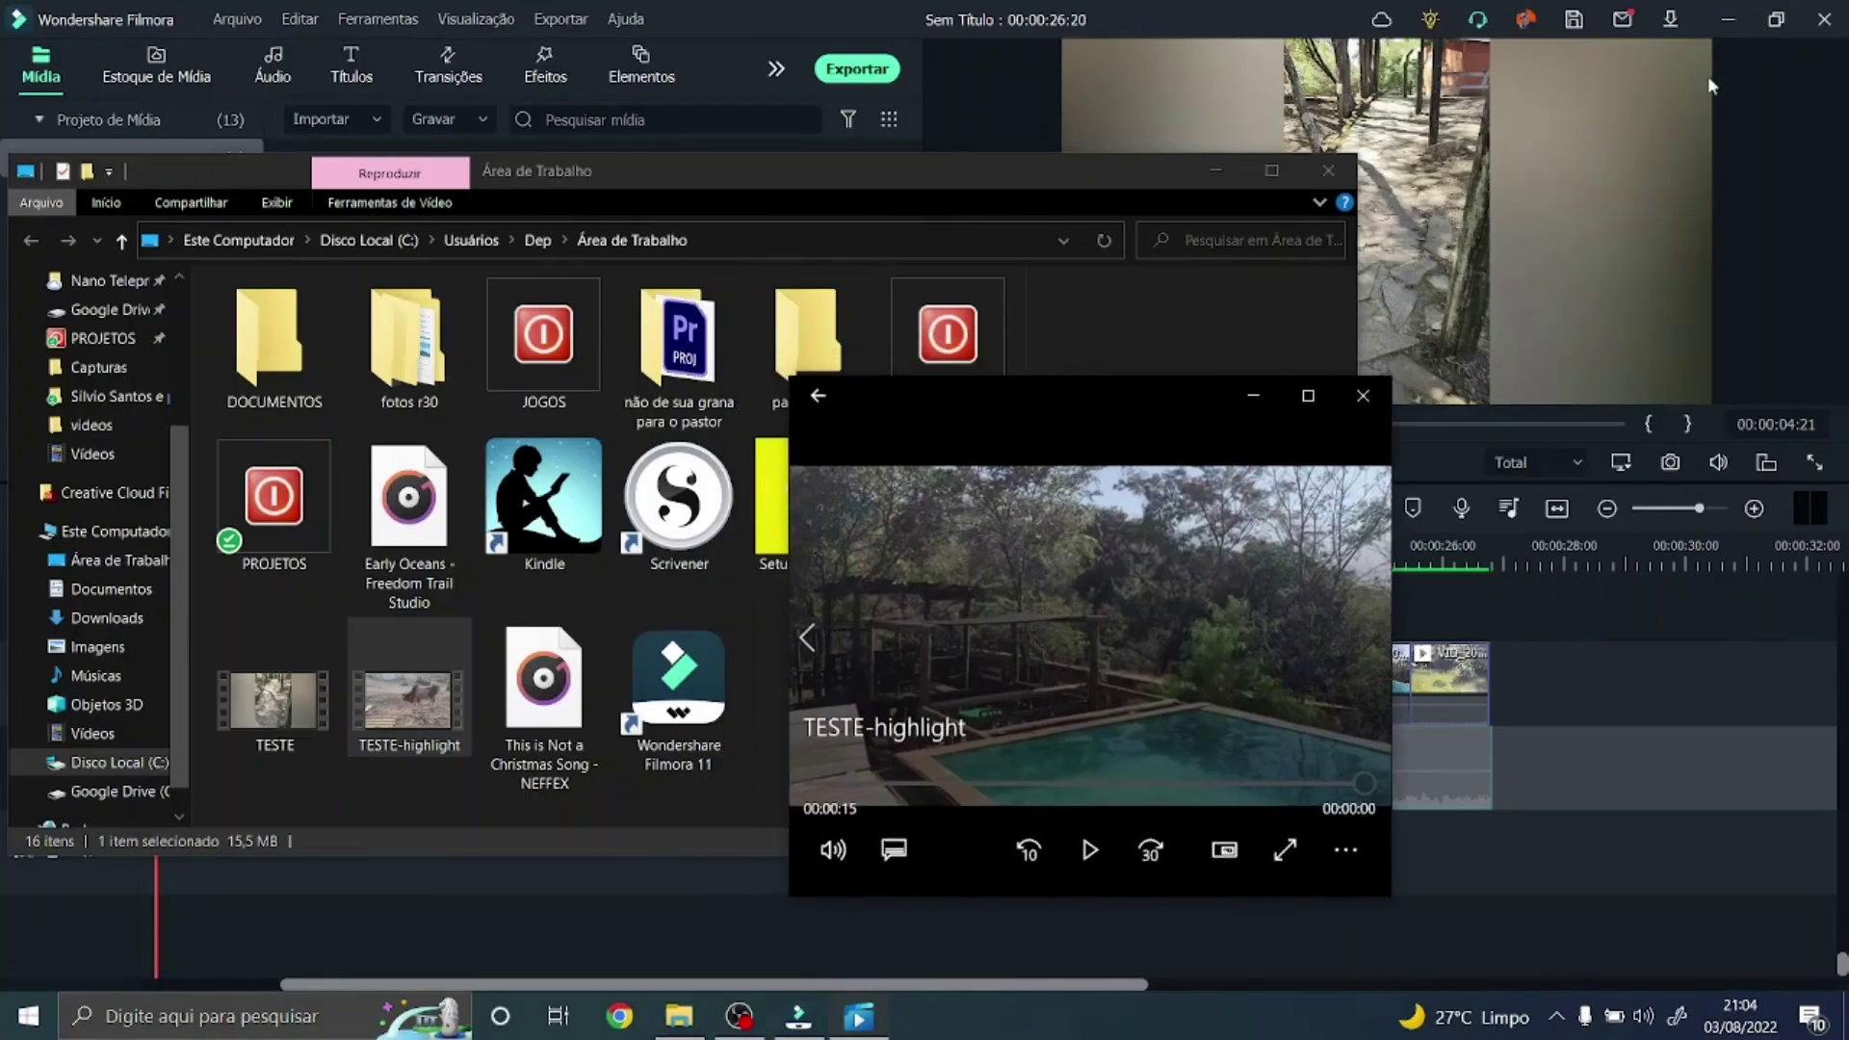
{"action": "left_click", "coordinate": [1362, 395]}
{"action": "left_click", "coordinate": [1328, 171]}
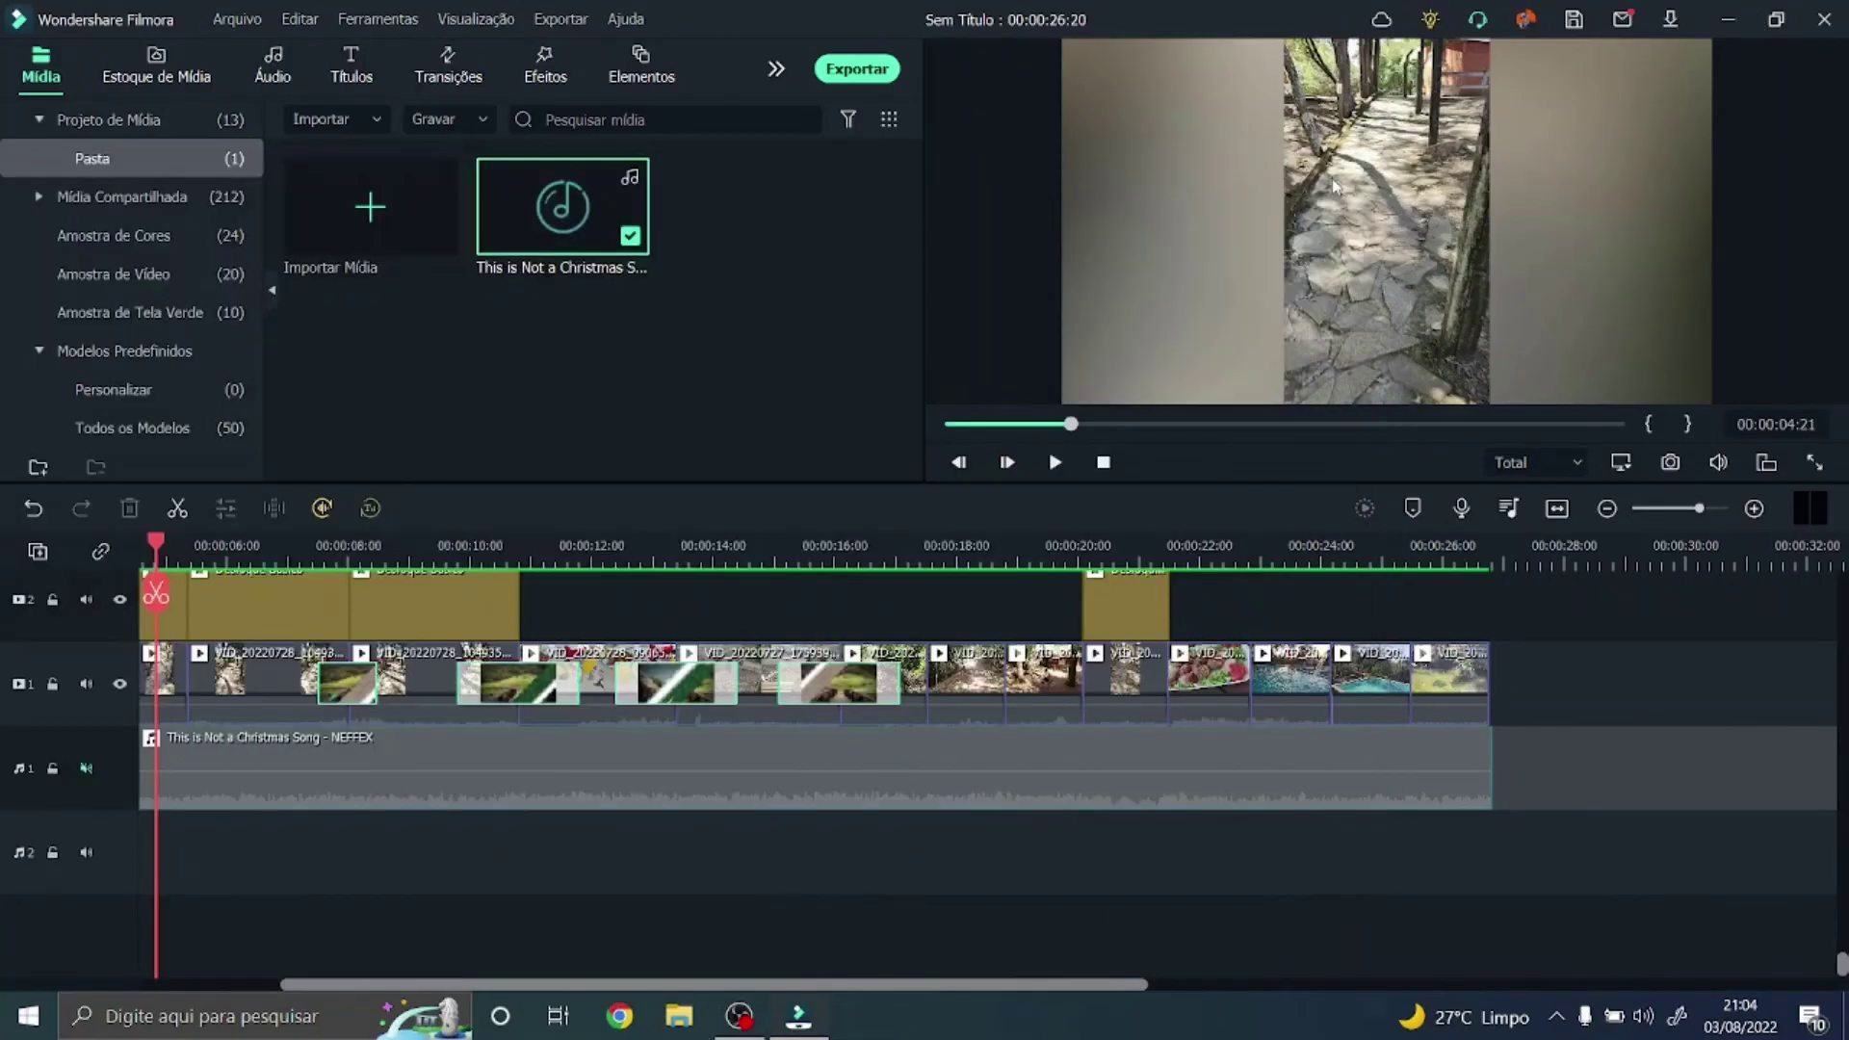